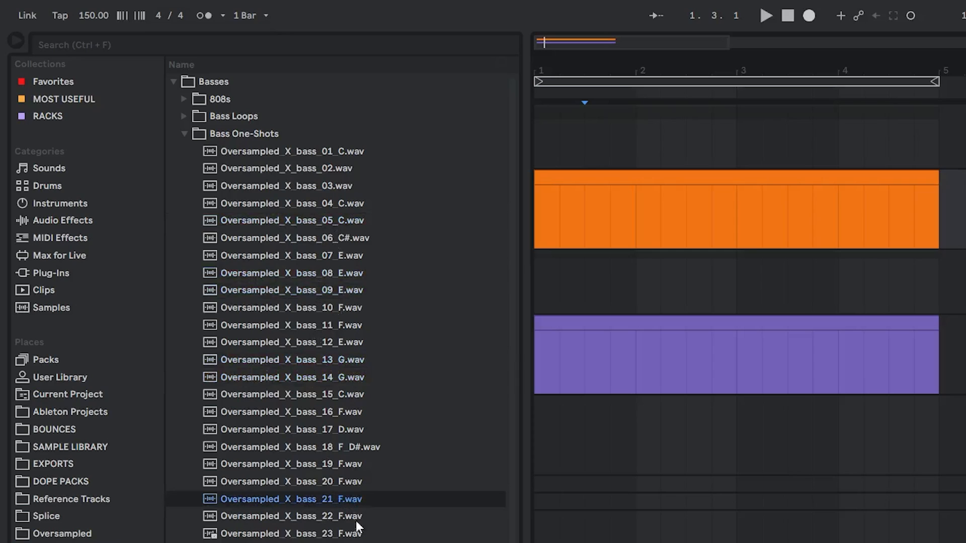
Step: Audition the bass one-shots around bass_20_F and collapse the Basses sample folders
{"action": "key", "text": "Up"}
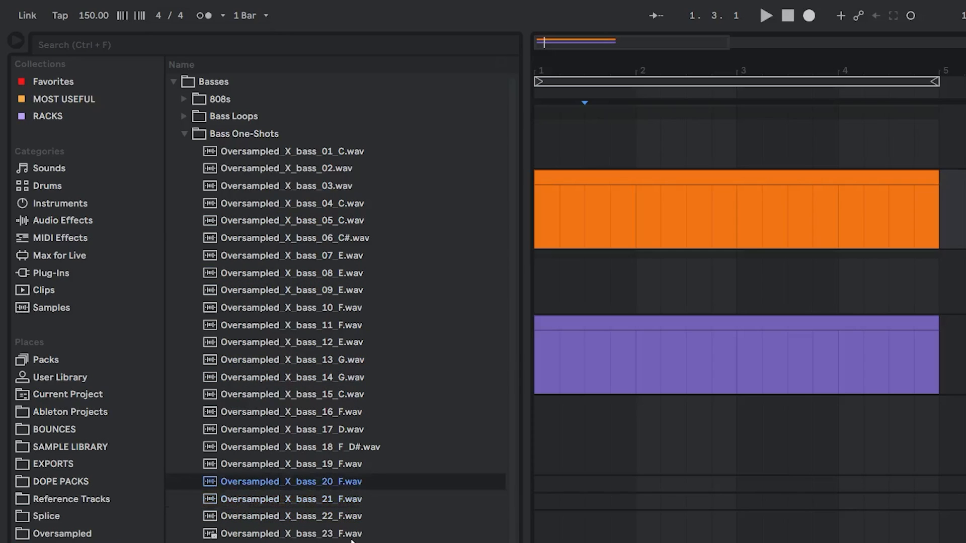
{"action": "key", "text": "Up"}
{"action": "key", "text": "Down"}
{"action": "key", "text": "Left"}
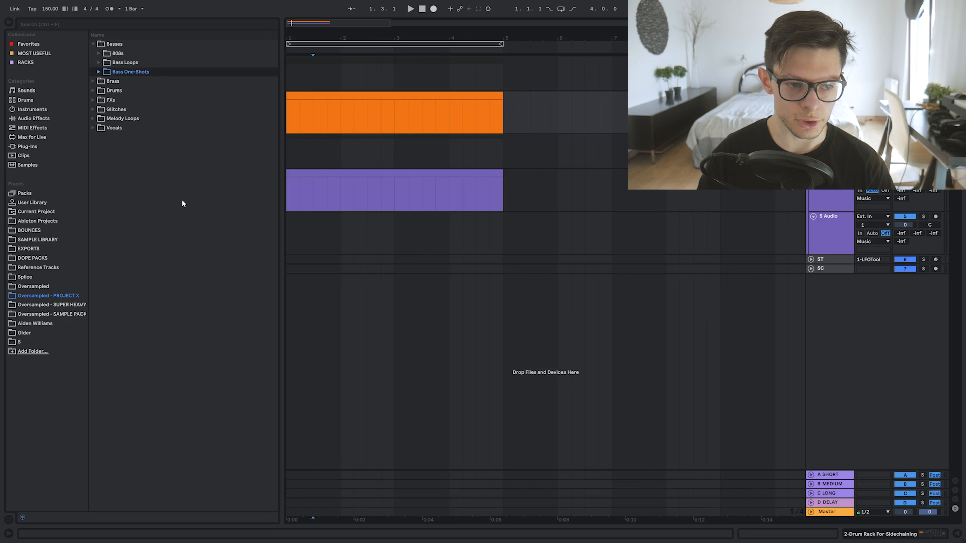
{"action": "key", "text": "Left"}
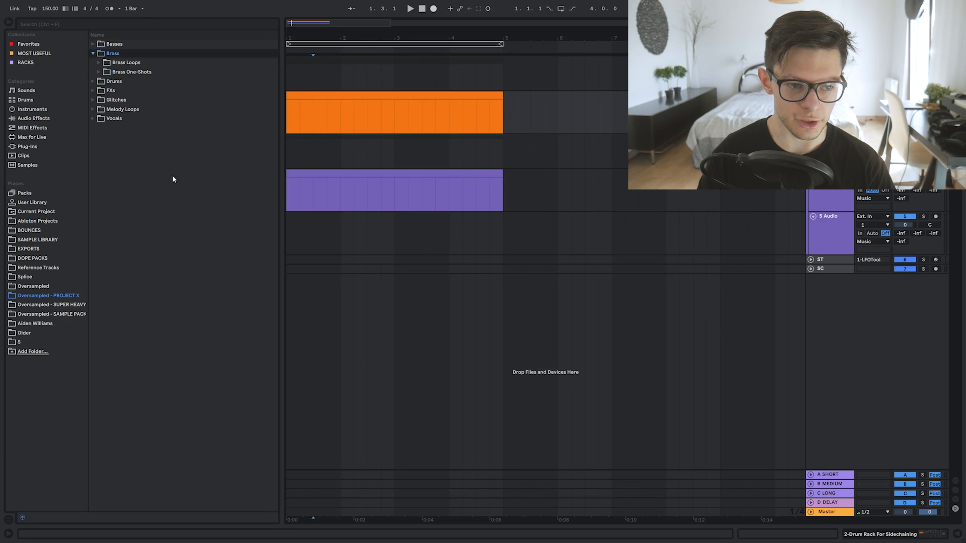
Step: Browse the Brass folder's loops and one-shots, audition brass_oneshot_01_D#, and collapse the folders
{"action": "key", "text": "Down"}
{"action": "key", "text": "Right"}
{"action": "key", "text": "Down"}
{"action": "key", "text": "Left"}
{"action": "key", "text": "Left"}
{"action": "key", "text": "Down"}
{"action": "key", "text": "Right"}
{"action": "key", "text": "Down"}
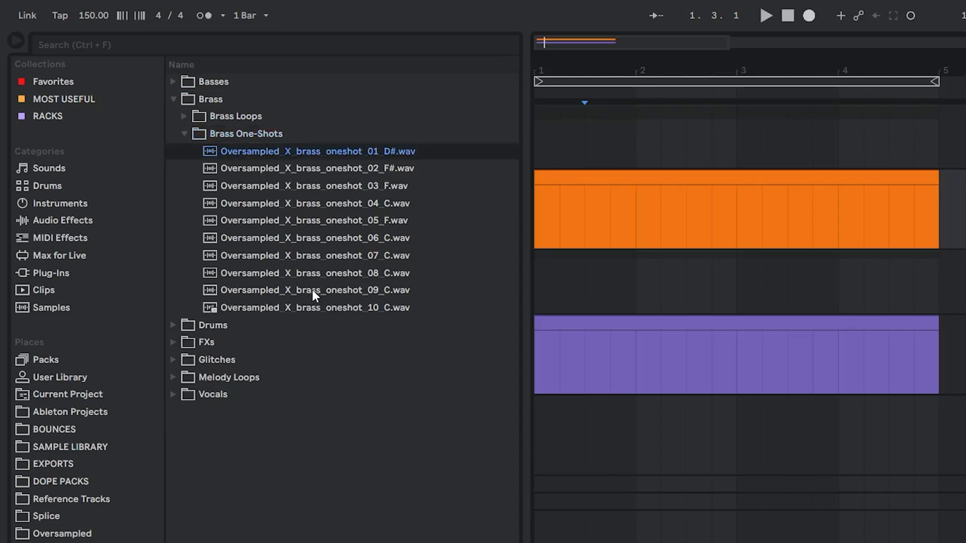
{"action": "key", "text": "Up"}
{"action": "key", "text": "Left"}
Step: Look through the subfolders of the Drums and FXs sample folders, collapsing each again
{"action": "key", "text": "Down"}
{"action": "key", "text": "Right"}
{"action": "key", "text": "Left"}
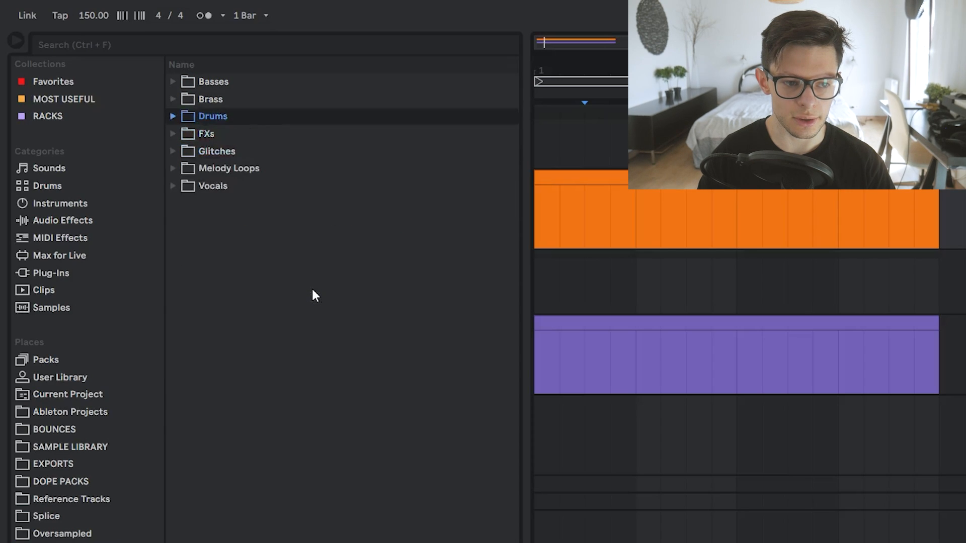
{"action": "key", "text": "Down"}
{"action": "key", "text": "Right"}
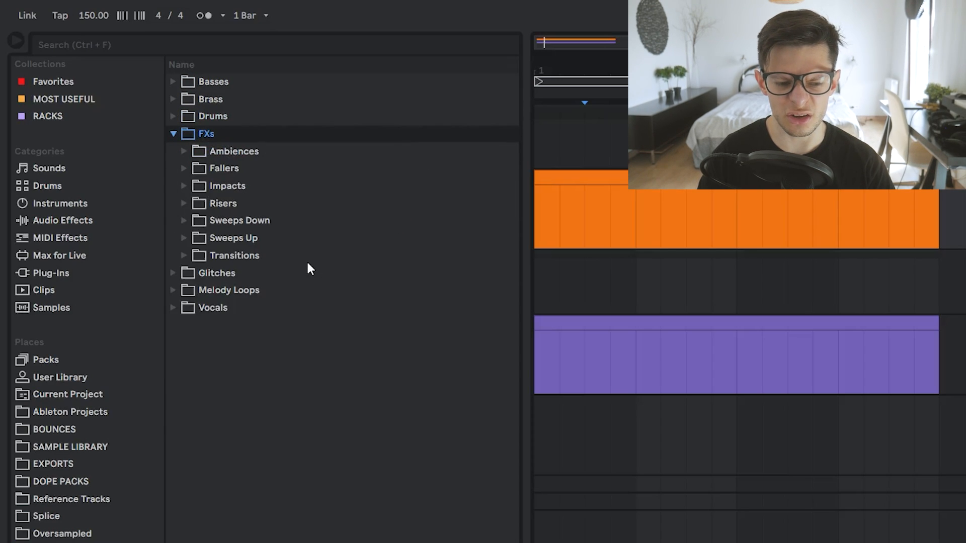
{"action": "key", "text": "Left"}
Step: Expand the Glitches folder and audition the glitch_1 sample
{"action": "key", "text": "Down"}
{"action": "key", "text": "Right"}
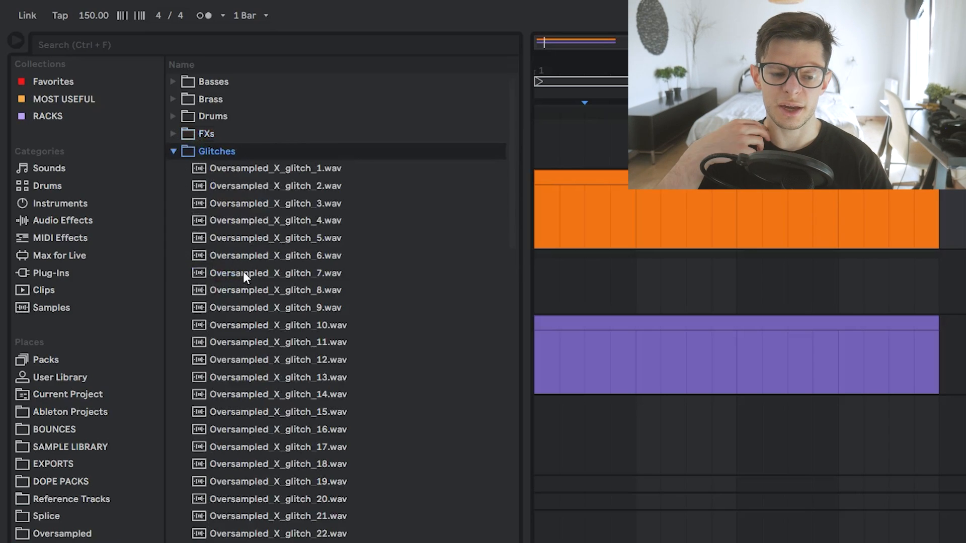
{"action": "key", "text": "Down"}
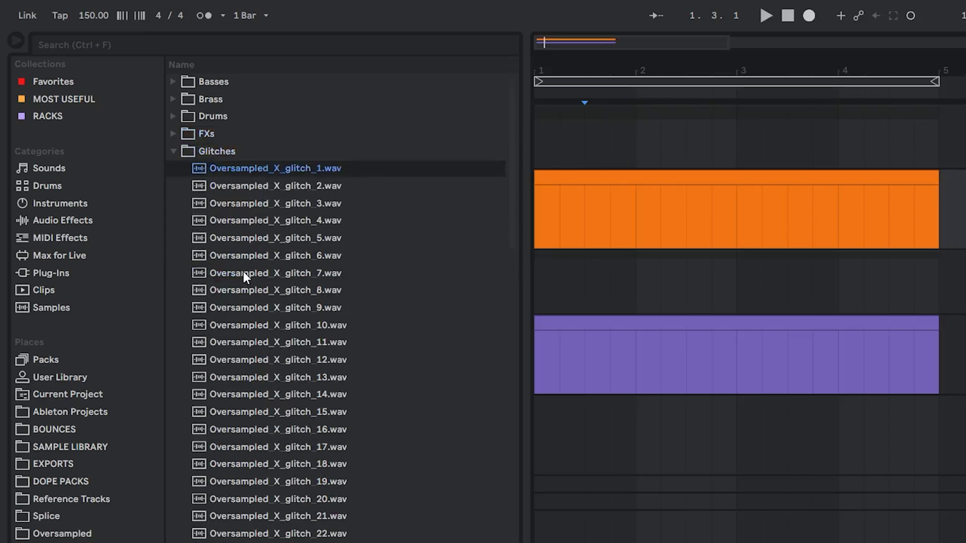
{"action": "key", "text": "Left"}
Step: Expand the Melody Loops folder, audition melody loops 06 and 16, and collapse it
{"action": "key", "text": "Down"}
{"action": "key", "text": "Right"}
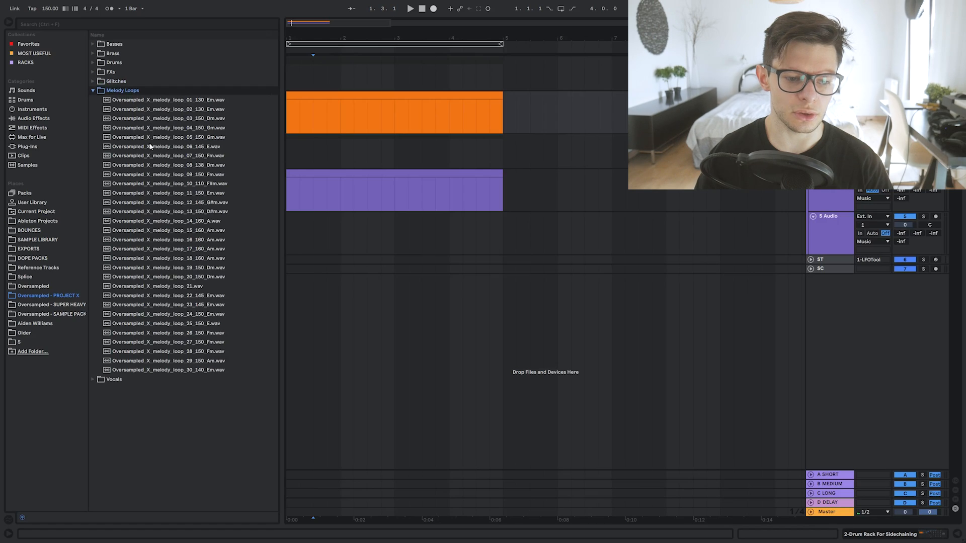
{"action": "left_click", "coordinate": [150, 145]}
{"action": "left_click", "coordinate": [180, 240]}
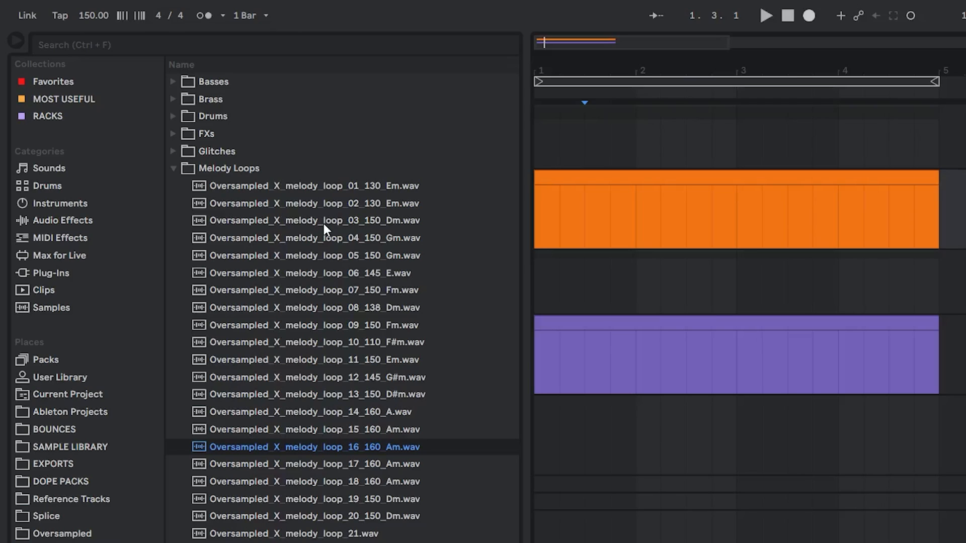
{"action": "key", "text": "Left"}
{"action": "key", "text": "Left"}
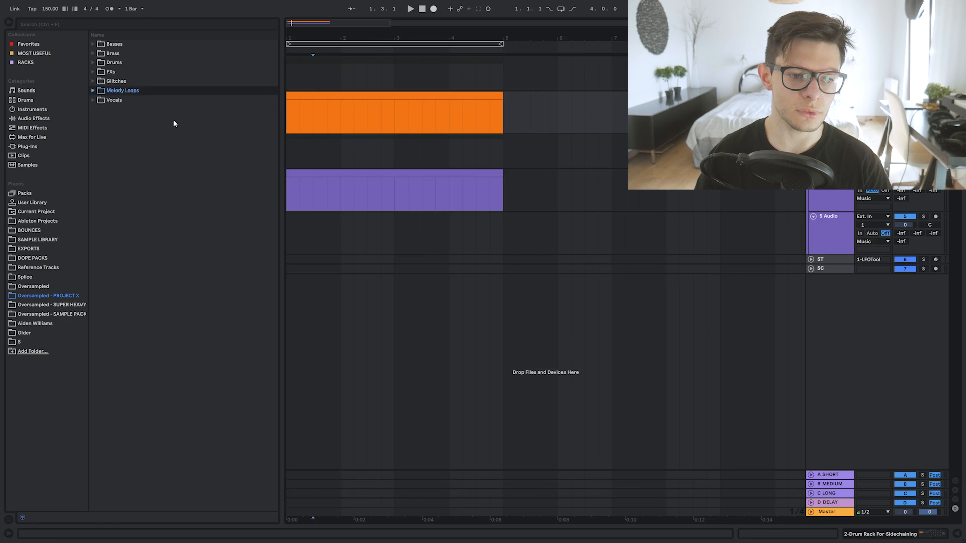
Step: Audition the chants from chant_01 through chant_07 in the Vocals folder, then collapse the Vocals folders
{"action": "key", "text": "Down"}
{"action": "key", "text": "Right"}
{"action": "key", "text": "Down"}
{"action": "key", "text": "Right"}
{"action": "key", "text": "Down"}
{"action": "key", "text": "Down"}
{"action": "key", "text": "Down"}
{"action": "key", "text": "Down"}
{"action": "key", "text": "Down"}
{"action": "key", "text": "Down"}
{"action": "key", "text": "Down"}
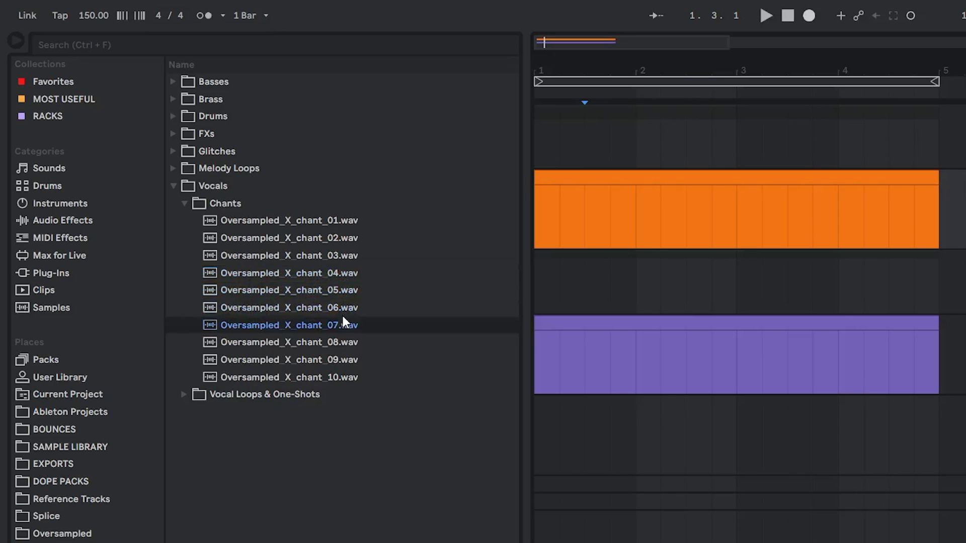
{"action": "key", "text": "Left"}
{"action": "key", "text": "Left"}
{"action": "key", "text": "Down"}
{"action": "key", "text": "Left"}
{"action": "key", "text": "Left"}
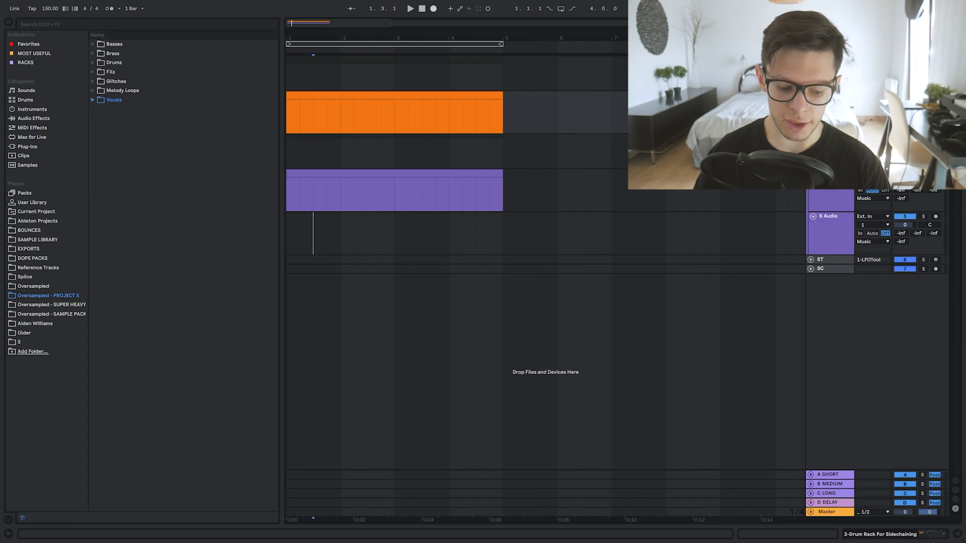
Step: Insert a new MIDI track in the Music group
{"action": "key", "text": "ctrl+shift+t"}
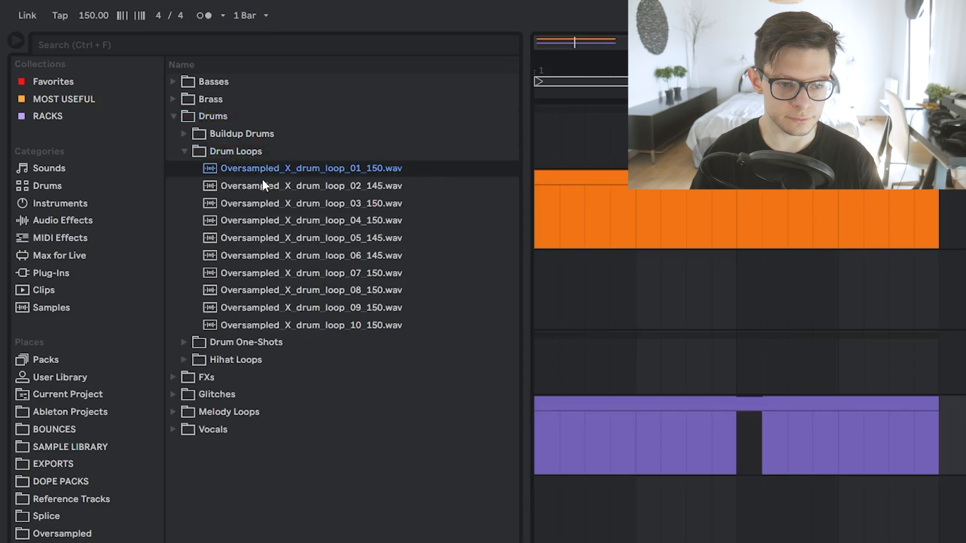
Step: Audition drum loops 01, 04, 07, 09 and 10, and collapse the Drum Loops folder
{"action": "left_click", "coordinate": [313, 193]}
{"action": "left_click", "coordinate": [321, 168]}
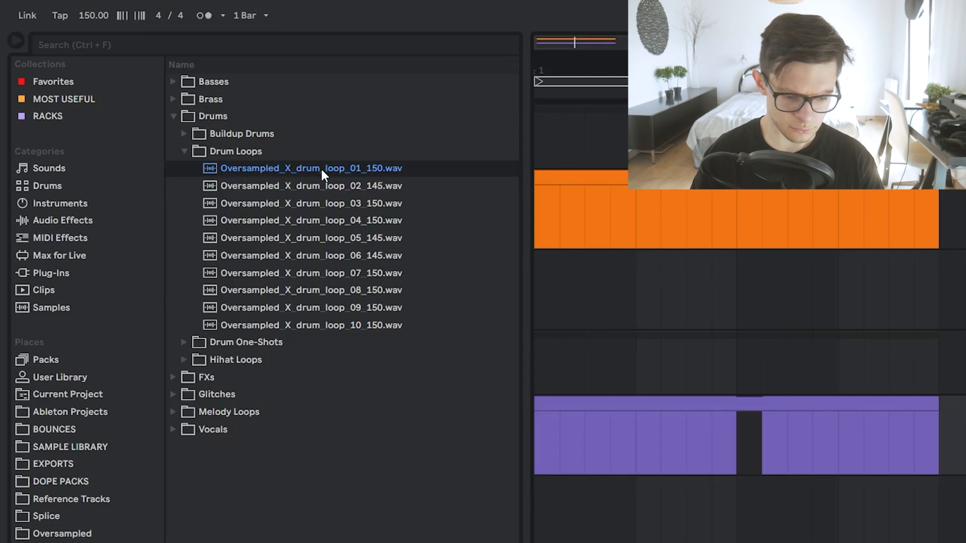
{"action": "left_click", "coordinate": [326, 220]}
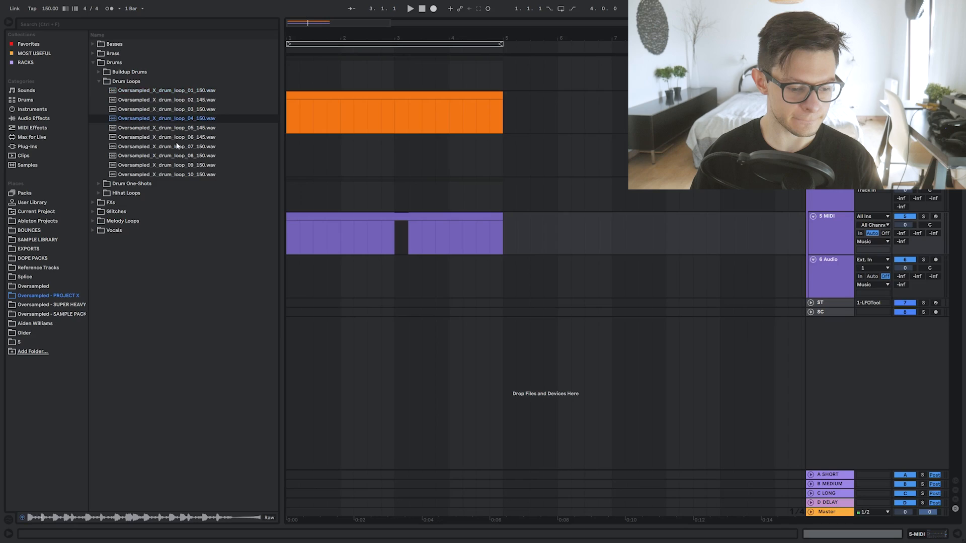
{"action": "left_click", "coordinate": [177, 146]}
{"action": "left_click", "coordinate": [174, 166]}
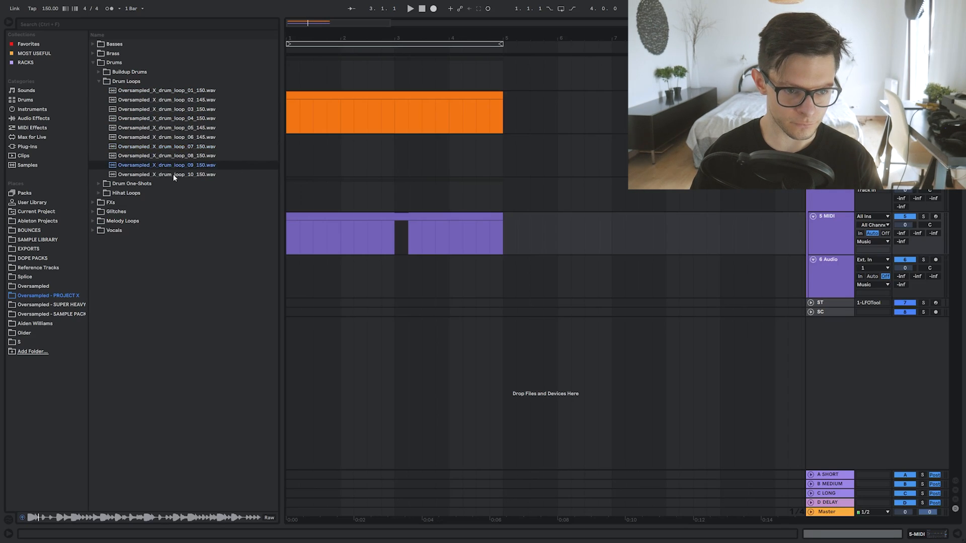
{"action": "left_click", "coordinate": [172, 174]}
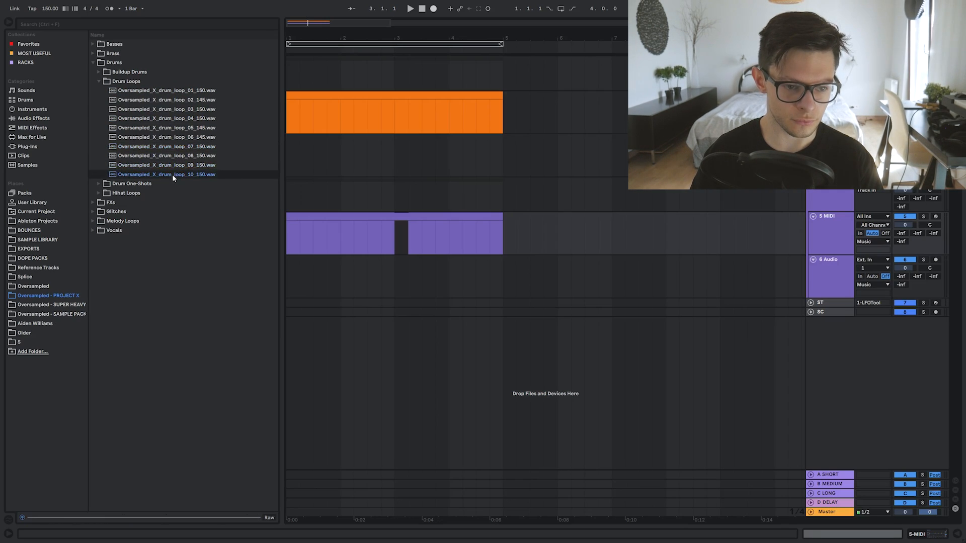
{"action": "left_click", "coordinate": [99, 81]}
Step: Move the sidechain MIDI clip and the kick_26 clip so that both start at bar 9
{"action": "left_click", "coordinate": [525, 162]}
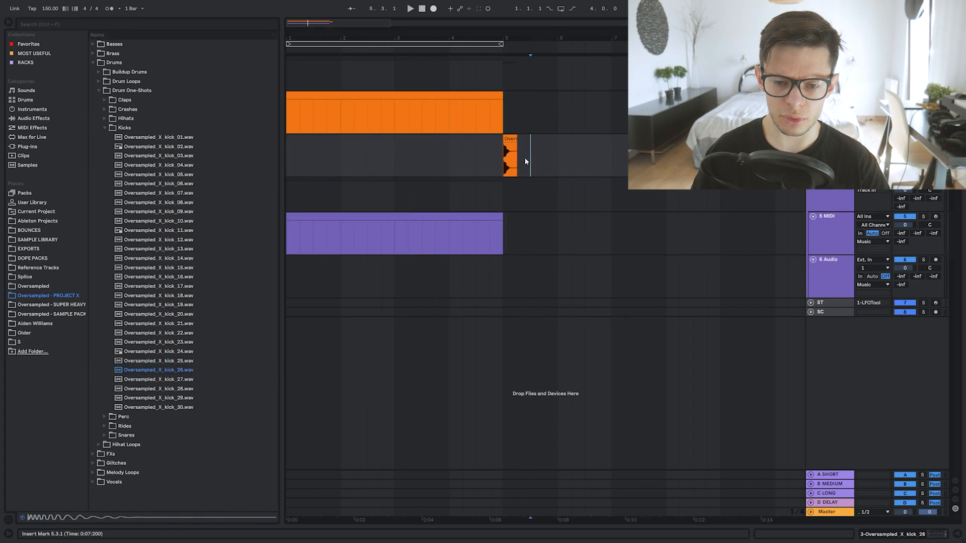
{"action": "mouse_move", "coordinate": [332, 22]}
{"action": "left_mouse_down"}
{"action": "mouse_move", "coordinate": [334, 45]}
{"action": "mouse_move", "coordinate": [333, 6]}
{"action": "left_mouse_up"}
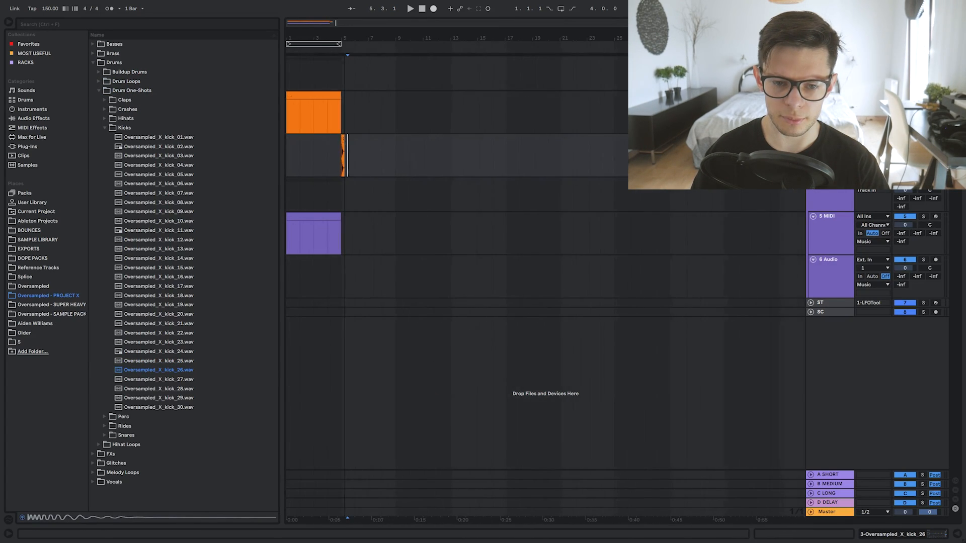
{"action": "left_click", "coordinate": [389, 150]}
{"action": "left_click_drag", "start_coordinate": [333, 95], "coordinate": [443, 103]}
{"action": "left_click_drag", "start_coordinate": [404, 38], "coordinate": [417, 91]}
Step: Audition the kick samples from kick_26 up to kick_23 and collapse the Kicks folder
{"action": "left_click", "coordinate": [187, 372]}
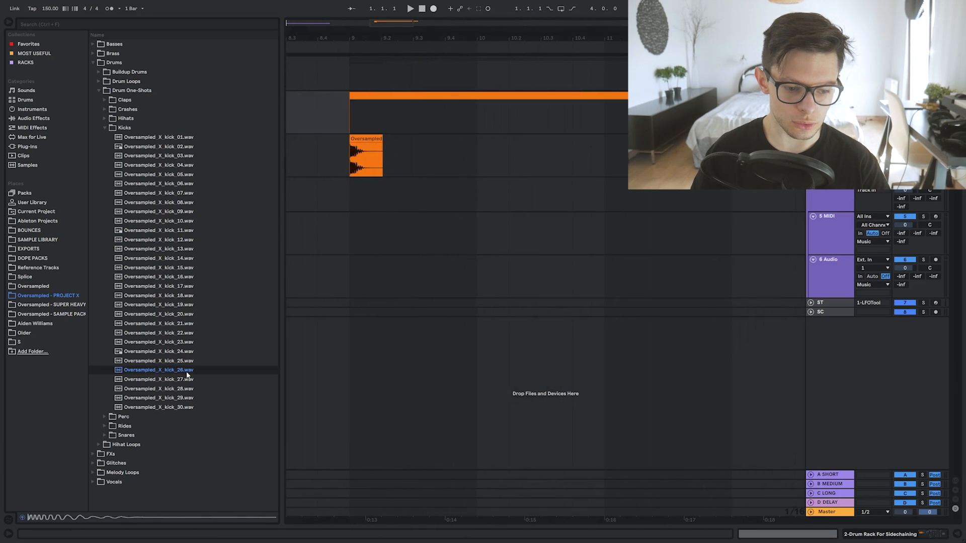
{"action": "key", "text": "Up"}
{"action": "key", "text": "Up"}
{"action": "key", "text": "Up"}
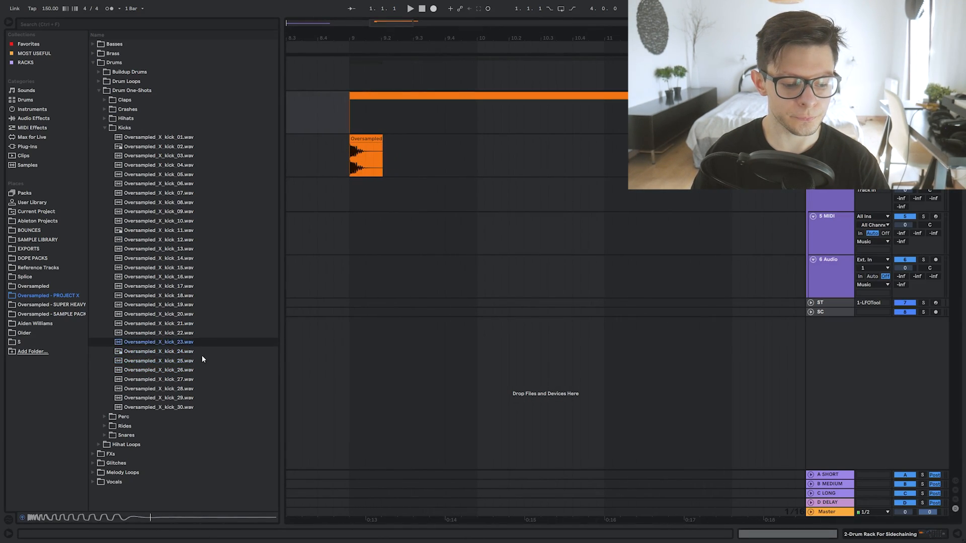
{"action": "key", "text": "Left"}
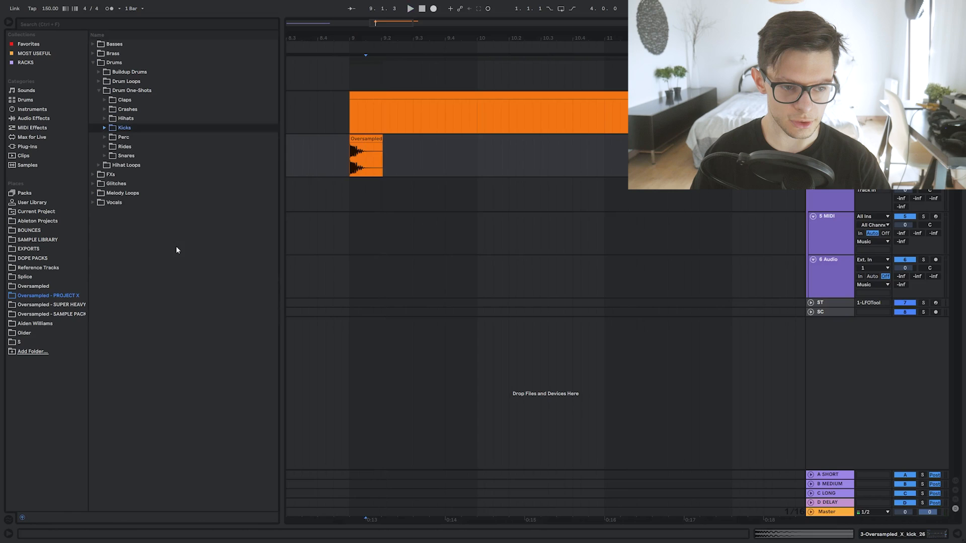
Step: Open the Claps folder and delete the track holding the deactivated clap clip, keeping the other clap
{"action": "left_click", "coordinate": [126, 156]}
{"action": "left_click", "coordinate": [128, 101]}
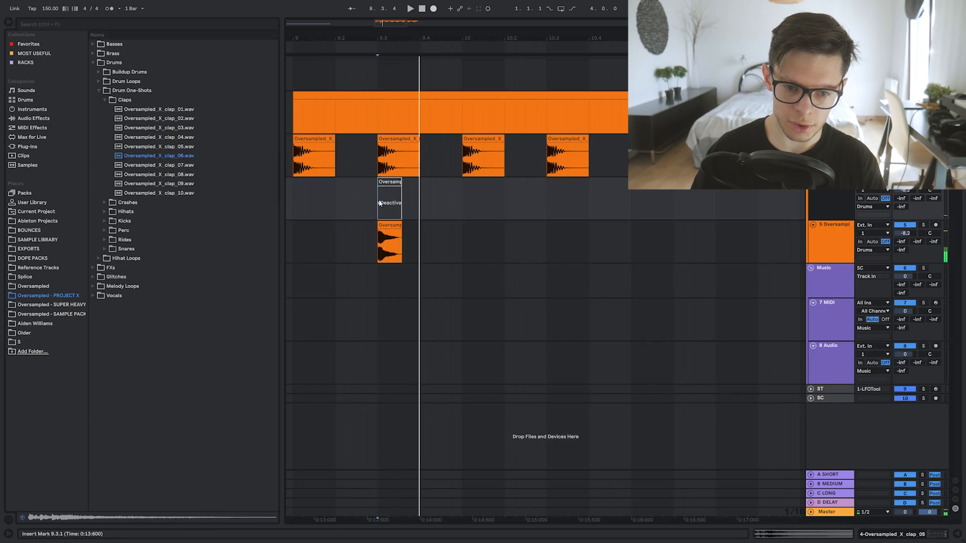
{"action": "key", "text": "Delete"}
{"action": "left_click", "coordinate": [387, 205]}
Step: Search the browser for THE ULTIMATE SPACE and load that rack onto the clap track
{"action": "key", "text": "ctrl+f"}
{"action": "type", "text": "THE ULTIMATE SPACE"}
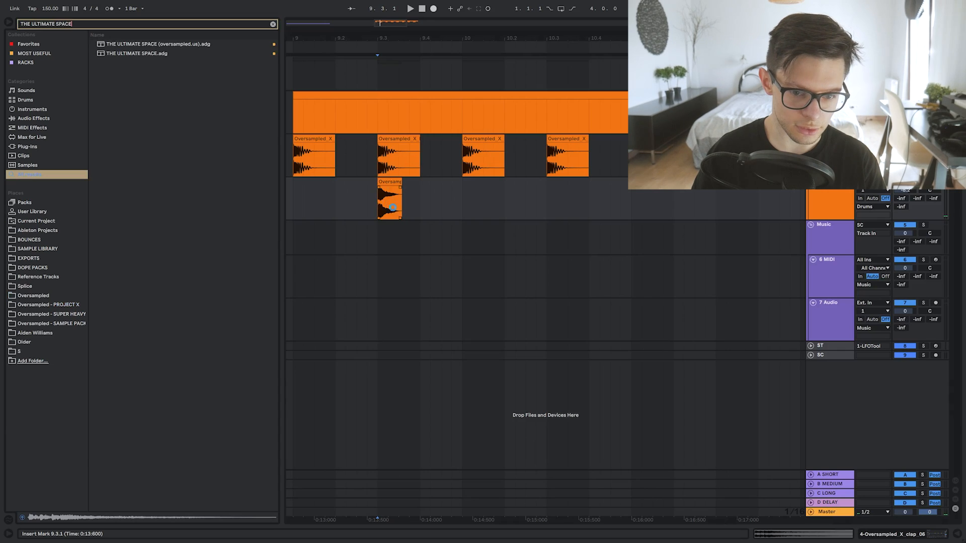
{"action": "key", "text": "Down"}
{"action": "key", "text": "Return"}
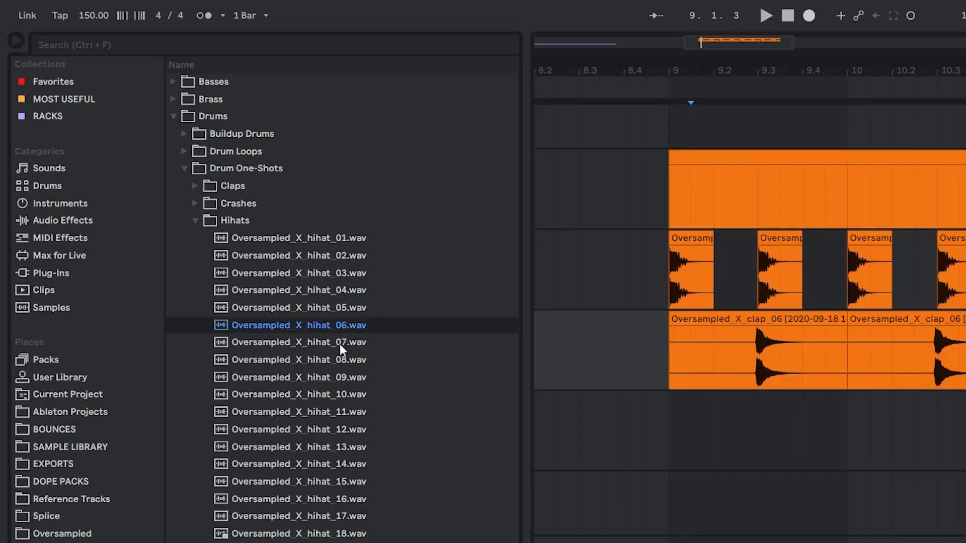
Step: Audition hi-hat samples hihat_07, hihat_05 and hihat_04 against the playing beat
{"action": "left_click", "coordinate": [339, 344]}
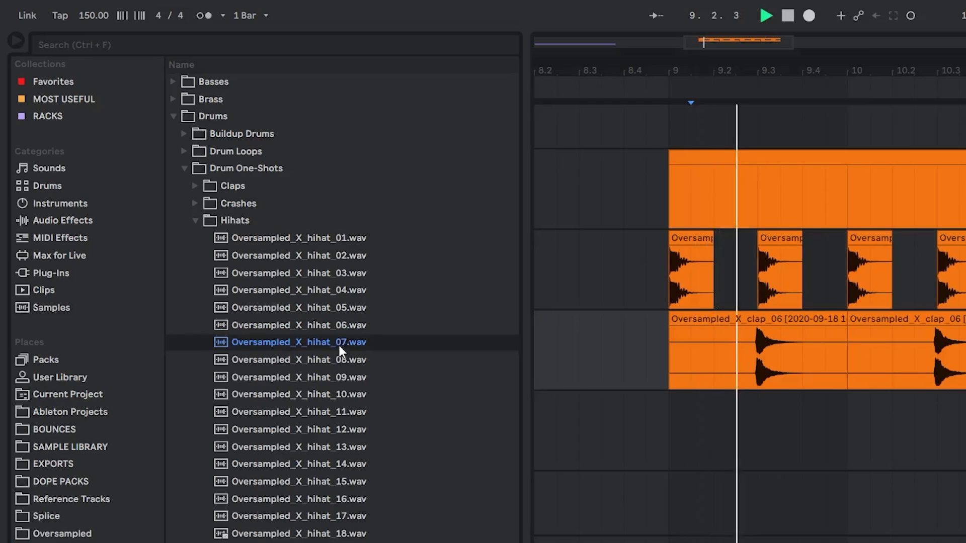
{"action": "left_click", "coordinate": [340, 312]}
{"action": "left_click", "coordinate": [345, 285]}
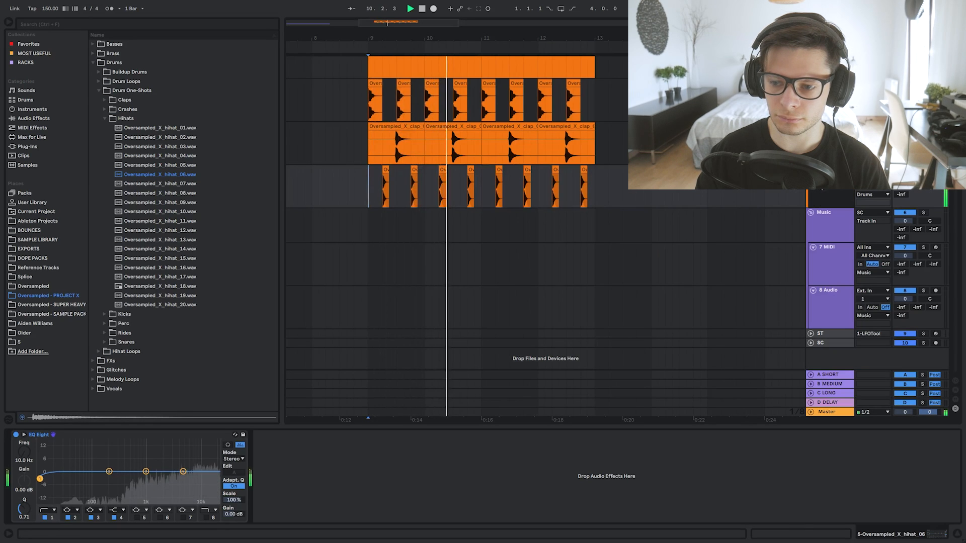
Step: Lower band 4 in the EQ Eight on the hihat_06 track
{"action": "left_click_drag", "start_coordinate": [183, 472], "coordinate": [185, 487]}
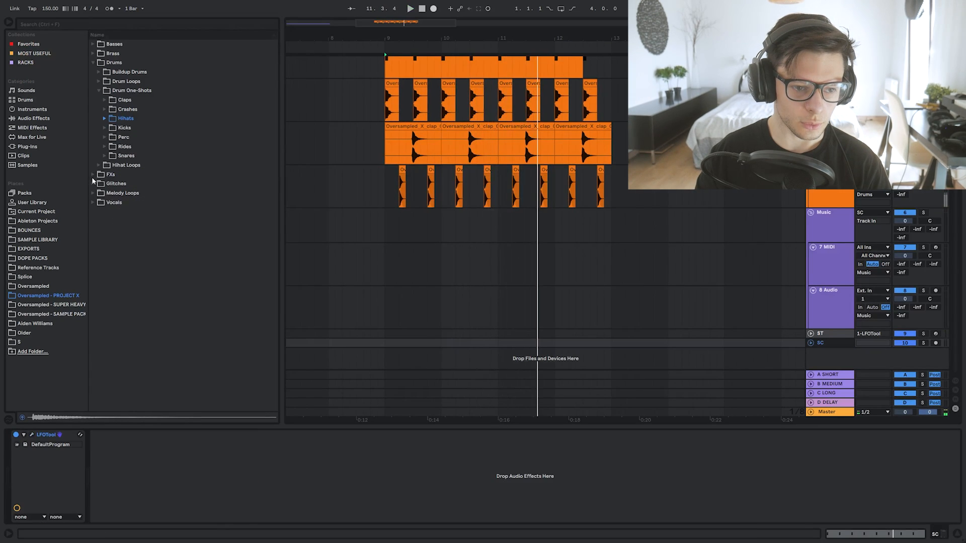
Step: Collapse the Drums folders, expand Bass One-Shots and audition bass_63_B
{"action": "left_click", "coordinate": [99, 91]}
{"action": "left_click", "coordinate": [93, 62]}
{"action": "left_click", "coordinate": [93, 44]}
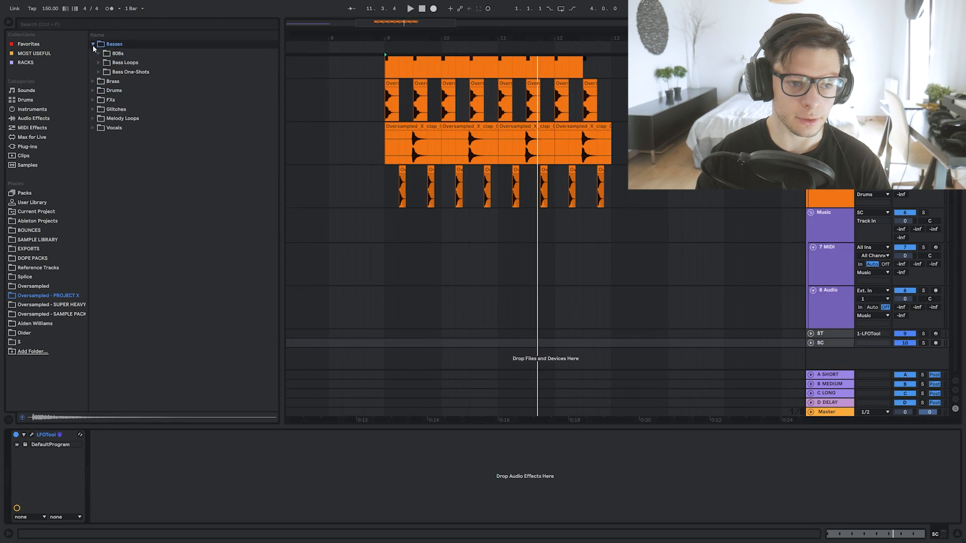
{"action": "left_click", "coordinate": [99, 71]}
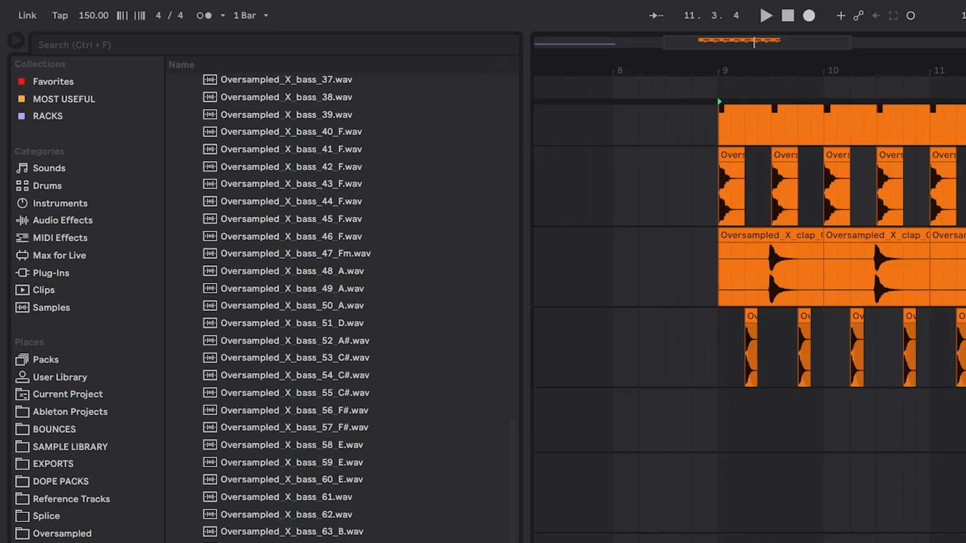
{"action": "left_click", "coordinate": [351, 533]}
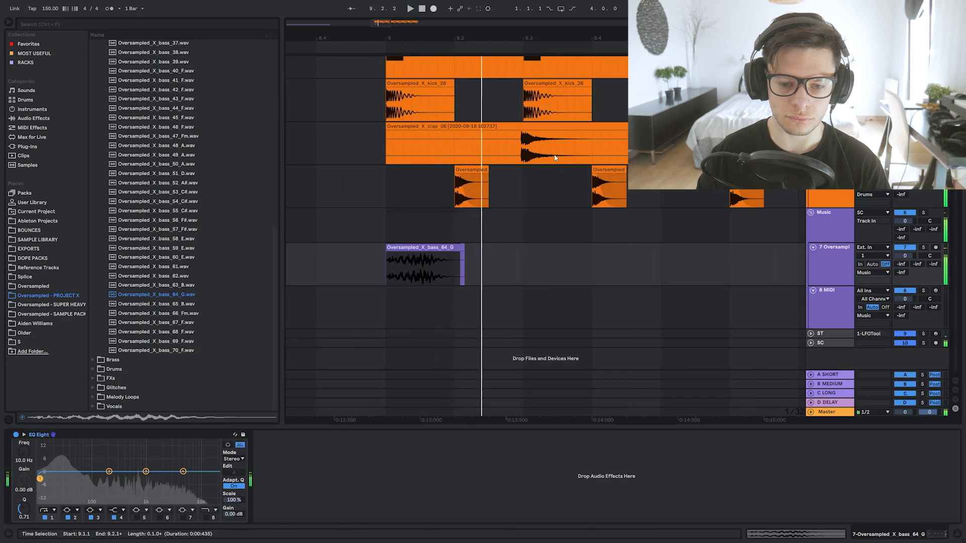
Step: Duplicate the bass_14_G clip along its track
{"action": "left_click_drag", "start_coordinate": [474, 236], "coordinate": [498, 318]}
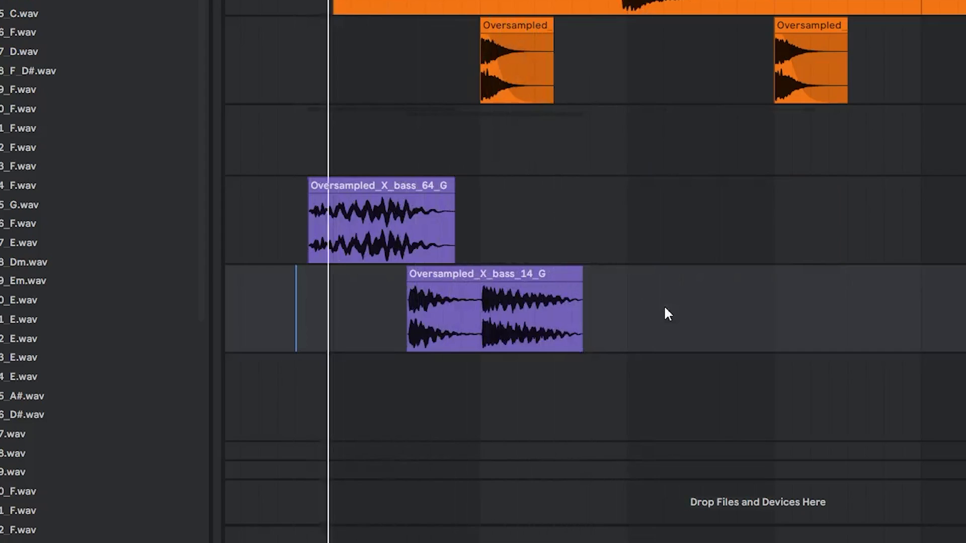
{"action": "key", "text": "ctrl+d"}
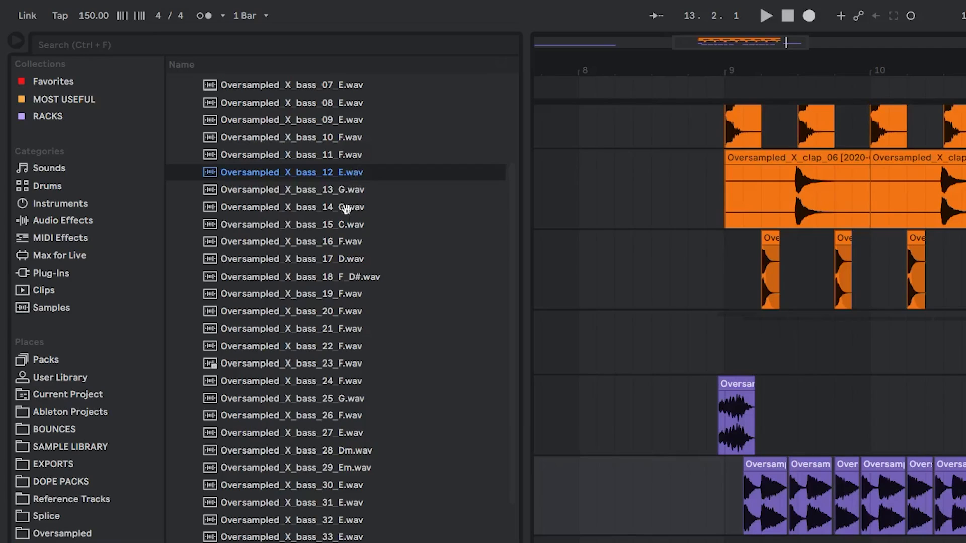
Step: Audition the bass one-shots bass_11_F, bass_10_F and bass_09_E and others further up the list
{"action": "scroll", "coordinate": [347, 207], "scroll_direction": "up", "scroll_amount": 2}
{"action": "left_click", "coordinate": [352, 195]}
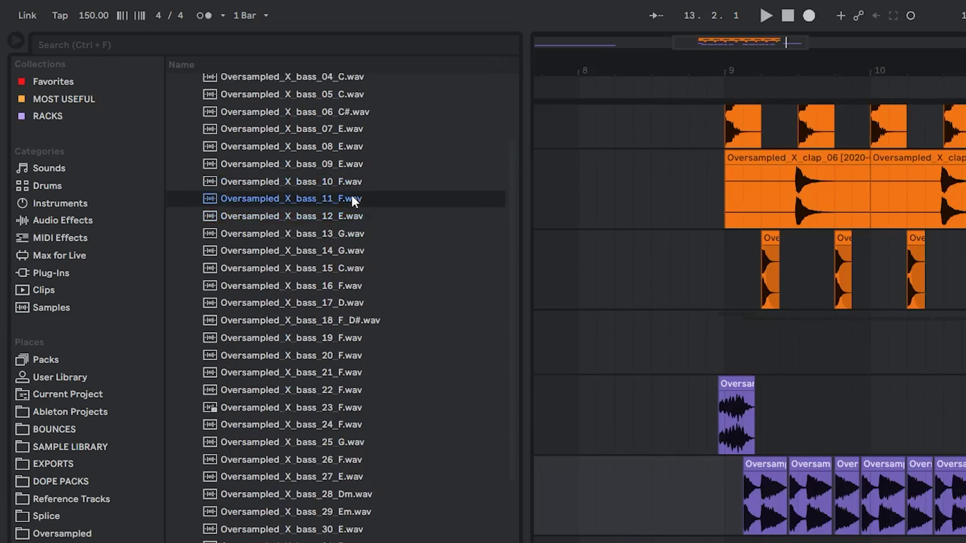
{"action": "left_click", "coordinate": [352, 180]}
{"action": "left_click", "coordinate": [352, 164]}
{"action": "scroll", "coordinate": [373, 271], "scroll_direction": "up", "scroll_amount": 3}
{"action": "left_click", "coordinate": [376, 237]}
{"action": "left_click", "coordinate": [355, 222]}
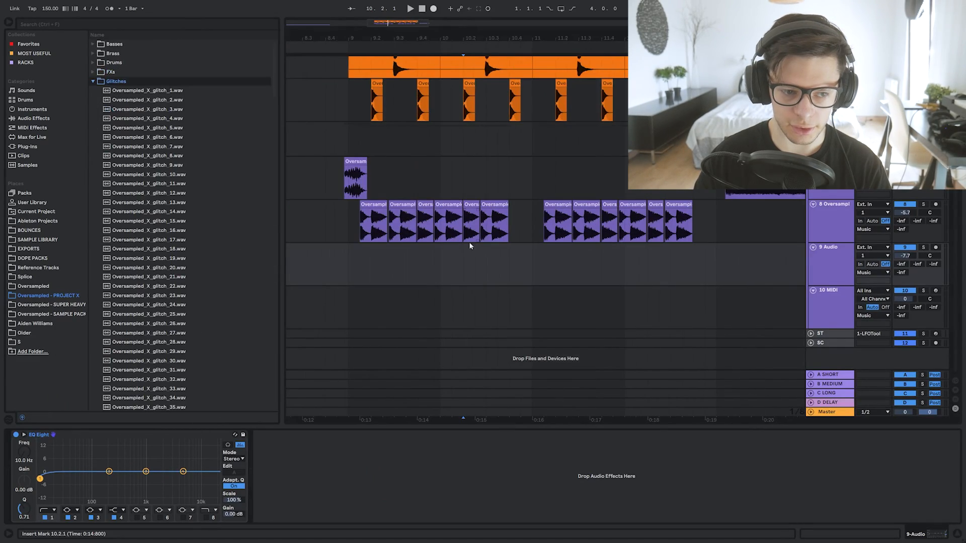
Step: Audition the glitch samples, add glitch_1 at the end of bar 10 on the empty audio track and trim its tail at bar 11
{"action": "left_click", "coordinate": [185, 230]}
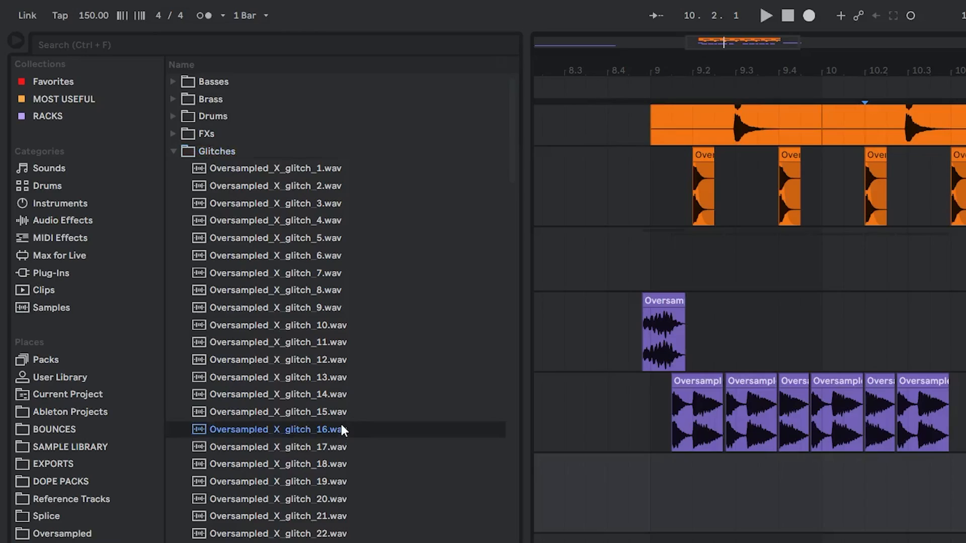
{"action": "left_click", "coordinate": [312, 174]}
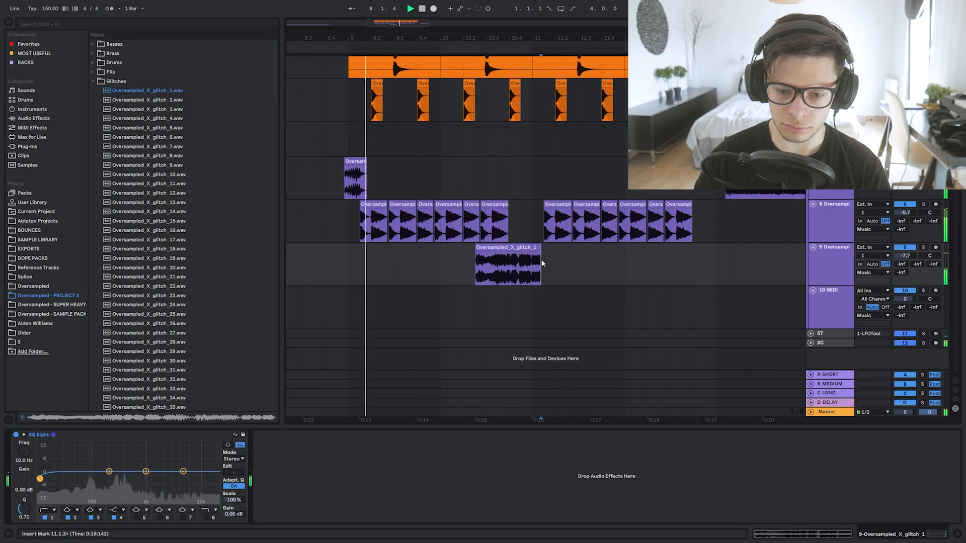
{"action": "left_click_drag", "start_coordinate": [544, 263], "coordinate": [558, 257]}
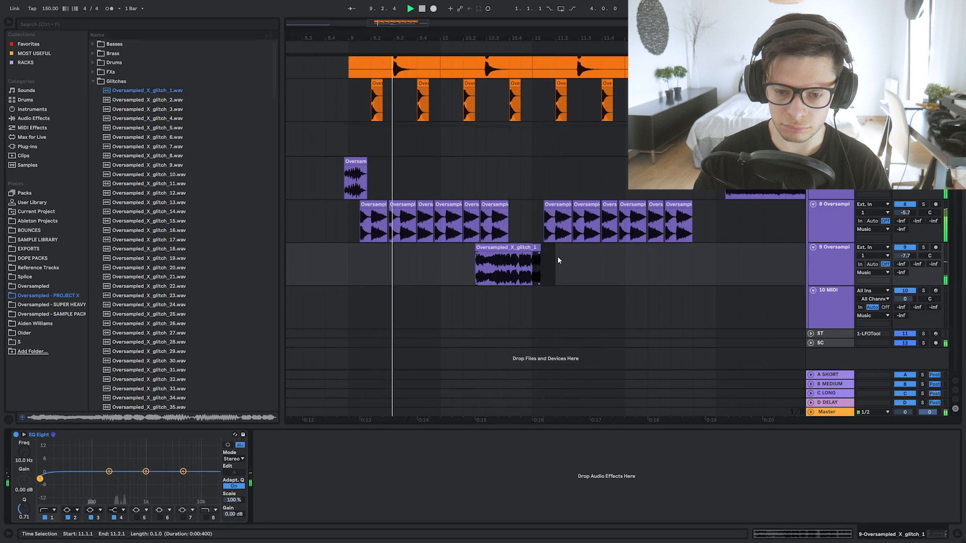
{"action": "scroll", "coordinate": [534, 262], "scroll_direction": "up", "scroll_amount": 4}
{"action": "scroll", "coordinate": [509, 270], "scroll_direction": "down", "scroll_amount": 5}
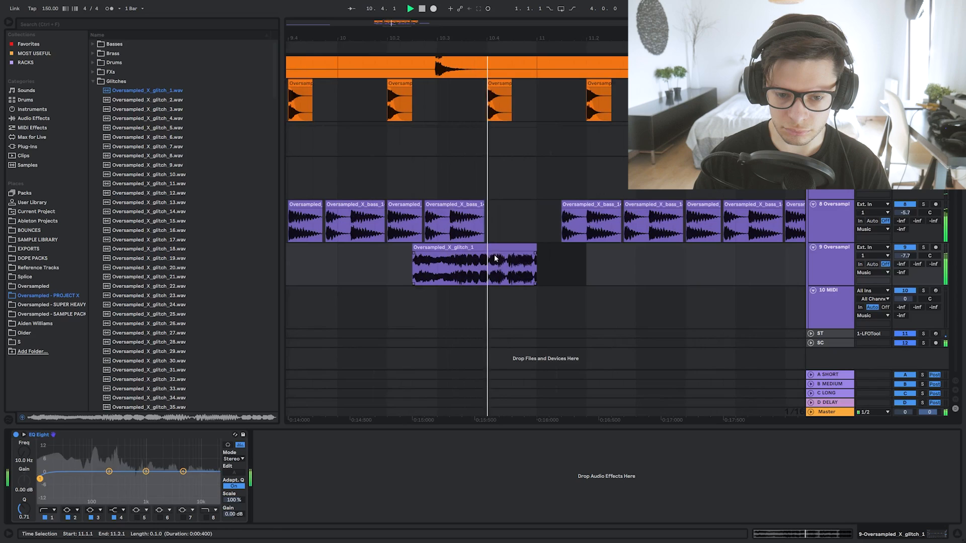
{"action": "scroll", "coordinate": [524, 261], "scroll_direction": "up", "scroll_amount": 5}
{"action": "left_click_drag", "start_coordinate": [546, 249], "coordinate": [555, 250]}
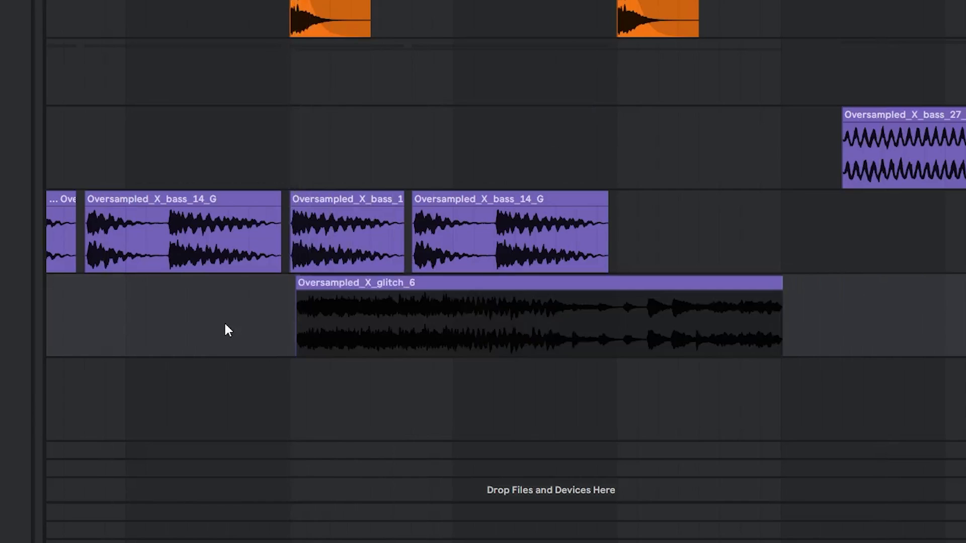
Step: Insert a new audio track below the bass_64_G track for the bass_27_E sample and deactivate the bass_27_E track
{"action": "scroll", "coordinate": [224, 327], "scroll_direction": "down", "scroll_amount": 5}
{"action": "scroll", "coordinate": [241, 313], "scroll_direction": "left", "scroll_amount": 4}
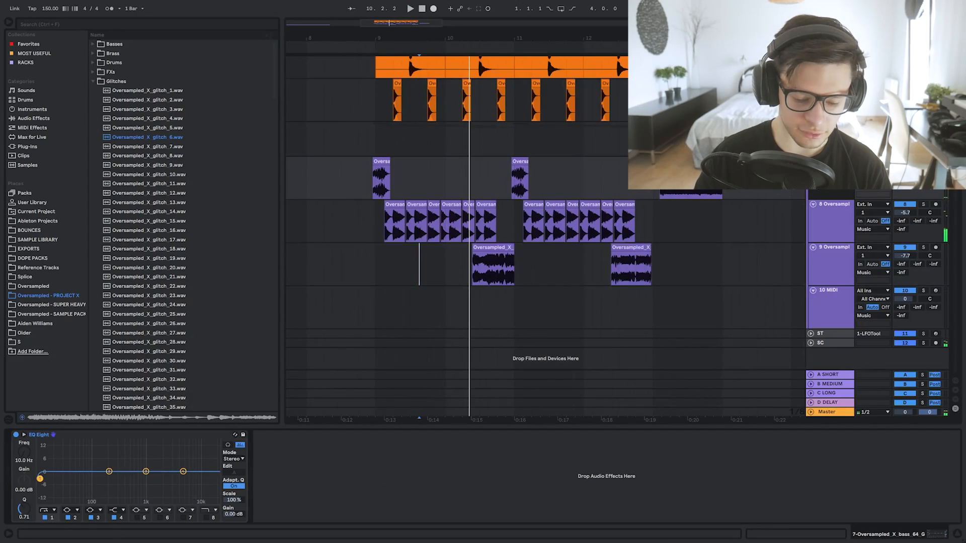
{"action": "key", "text": "ctrl+t"}
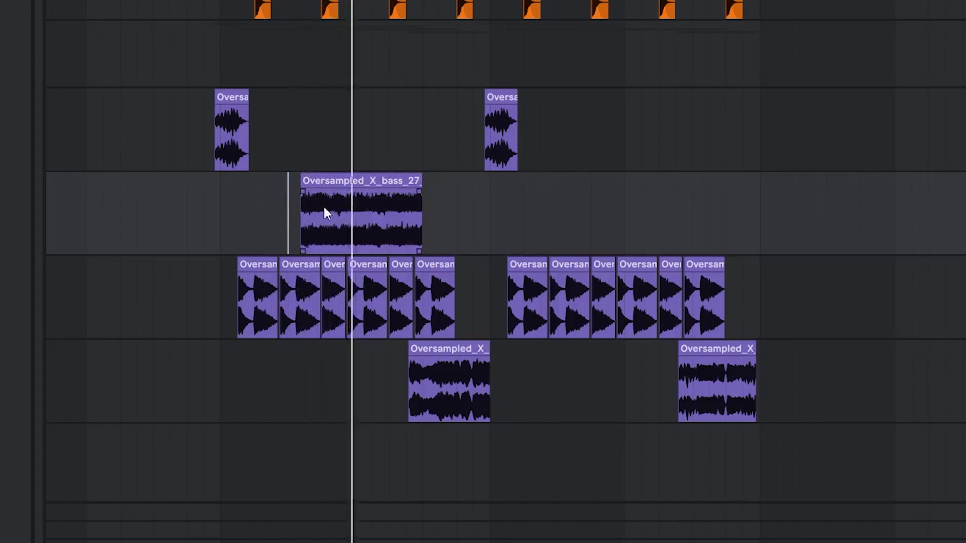
{"action": "left_click", "coordinate": [460, 203]}
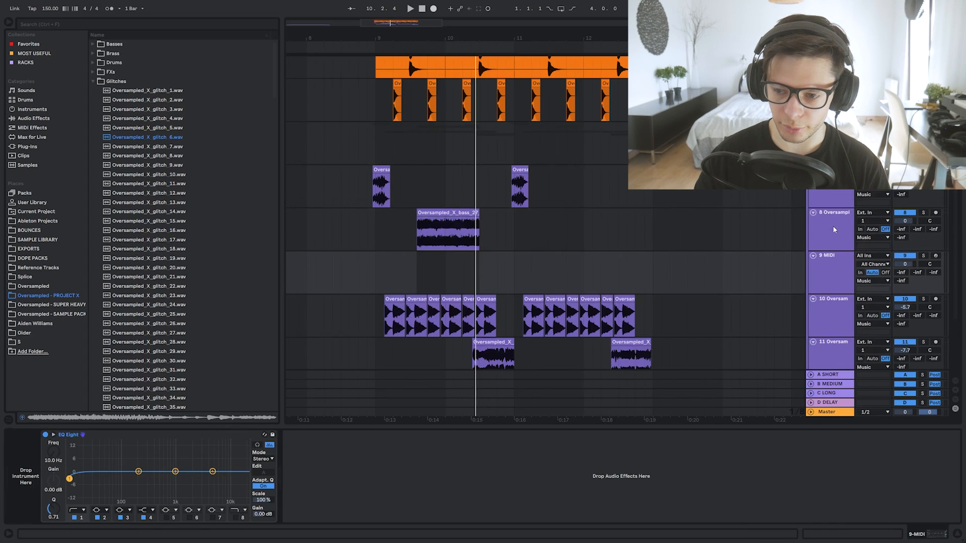
{"action": "left_click", "coordinate": [826, 222]}
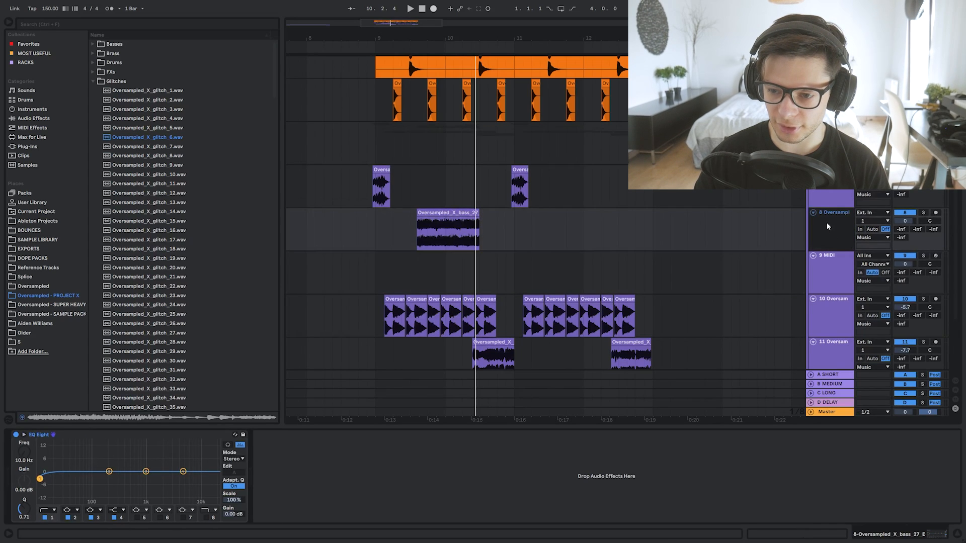
{"action": "key", "text": "0"}
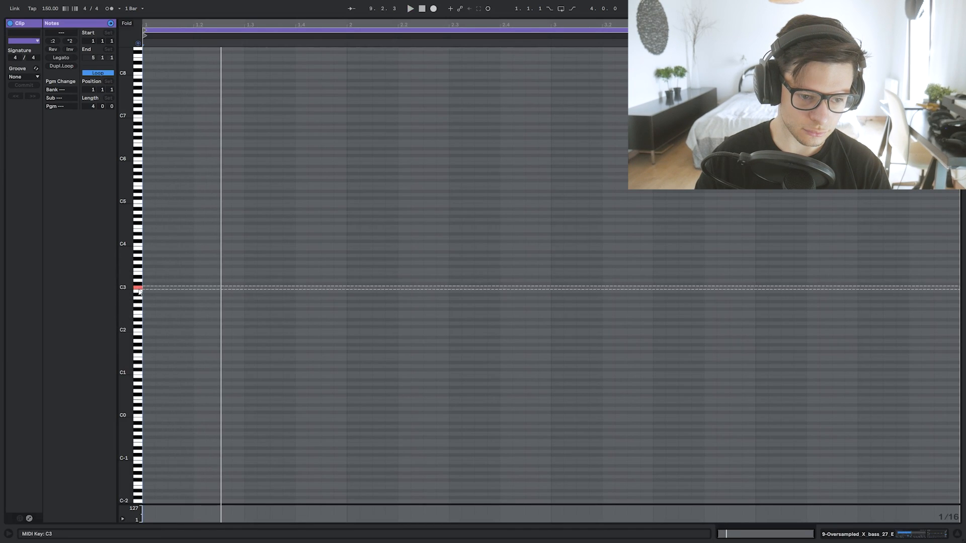
Step: Paste D3 notes from 1.2.4 in the bass_27_E MIDI clip and copy the long D3 note further along
{"action": "left_click", "coordinate": [229, 275]}
{"action": "key", "text": "ctrl+v"}
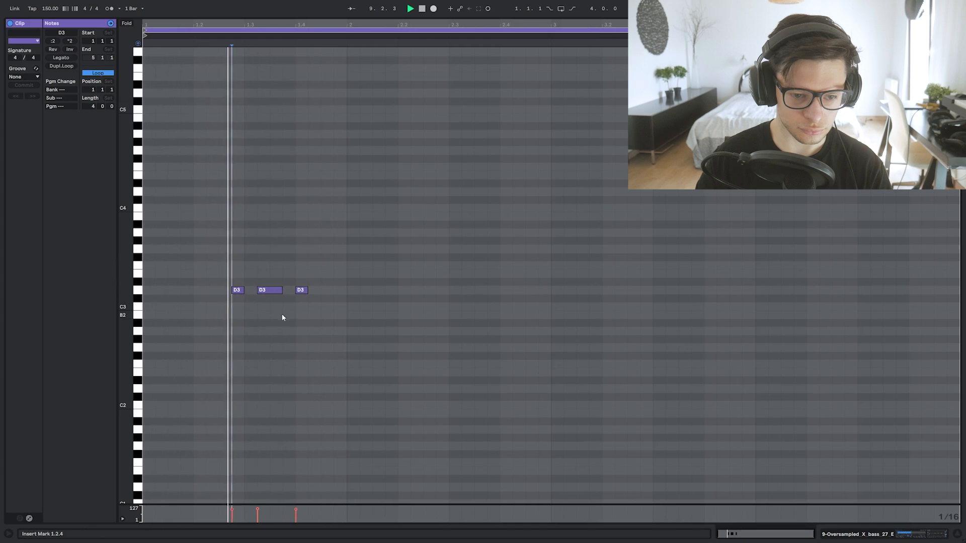
{"action": "left_click", "coordinate": [273, 293]}
{"action": "left_click_drag", "start_coordinate": [272, 293], "coordinate": [337, 296]}
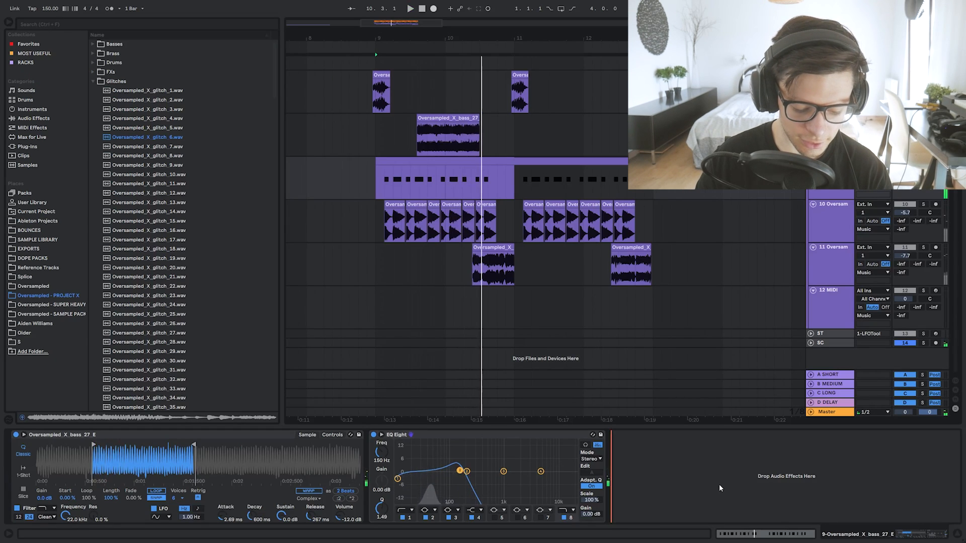
Step: Find Thermal, add it after EQ Eight on the bass_27_E MIDI track and open its preset list
{"action": "key", "text": "ctrl+f"}
{"action": "type", "text": "thermal"}
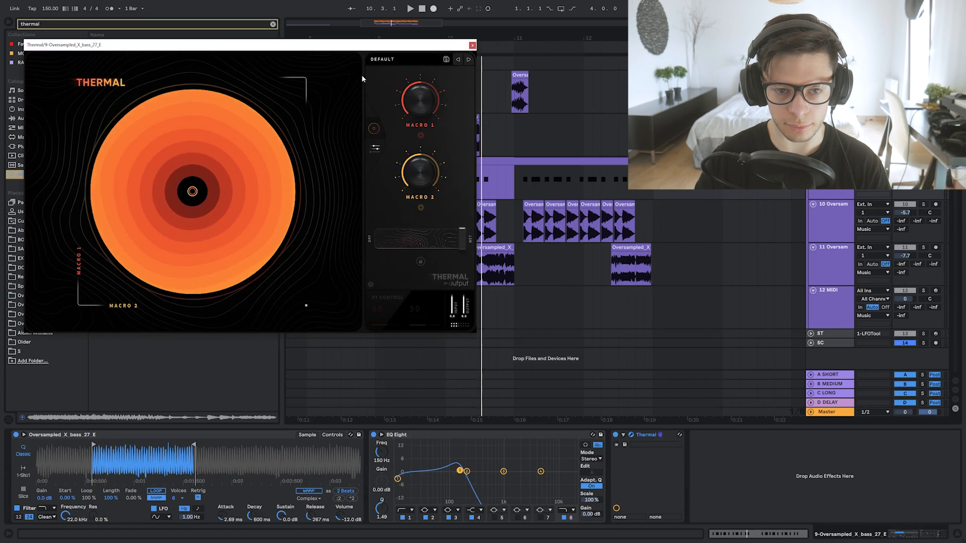
{"action": "left_click", "coordinate": [381, 59]}
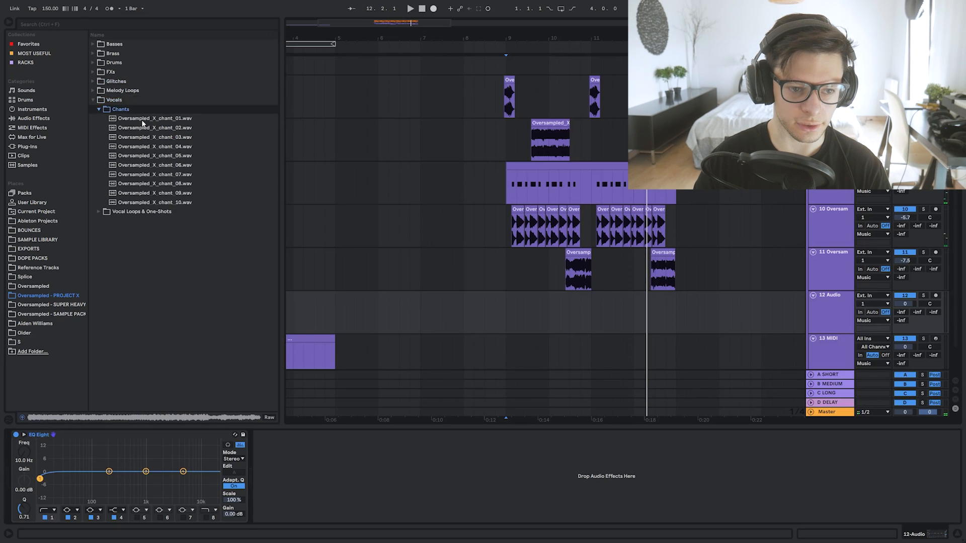
Step: Audition the vocal chants chant_05 and chant_07
{"action": "left_click", "coordinate": [178, 155]}
{"action": "left_click", "coordinate": [194, 173]}
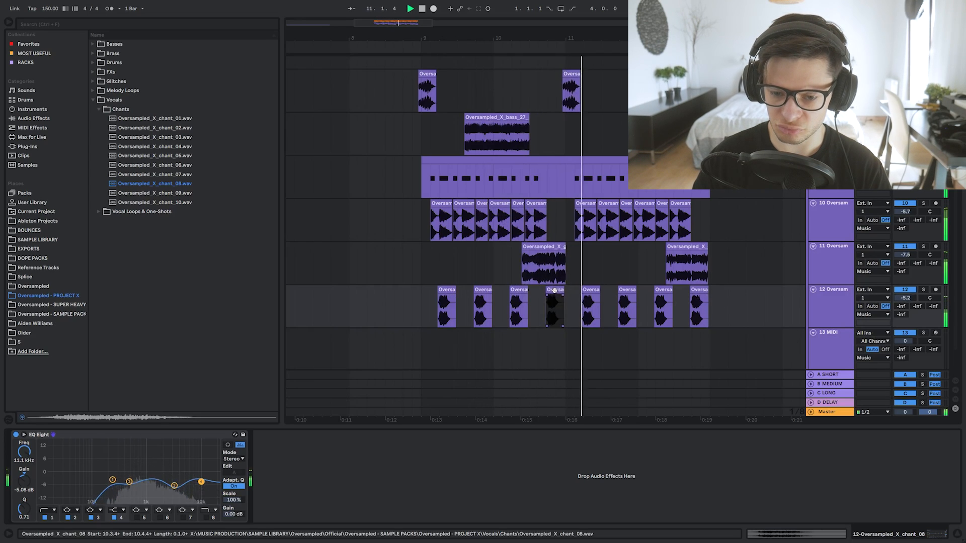
Step: Delete the fourth chant_08 clip at the end of bar 10 and set the chant track's volume to -5.8 dB
{"action": "key", "text": "Delete"}
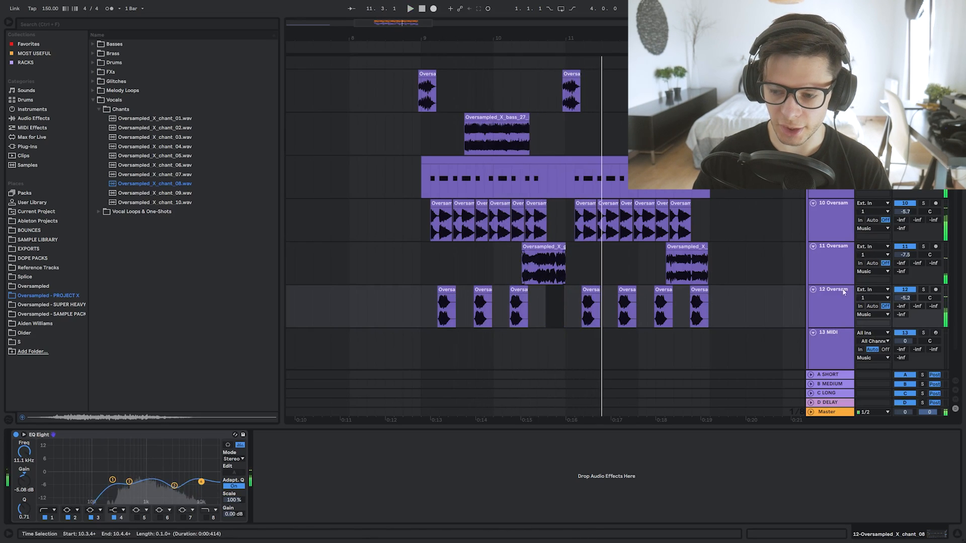
{"action": "left_click_drag", "start_coordinate": [905, 299], "coordinate": [907, 301]}
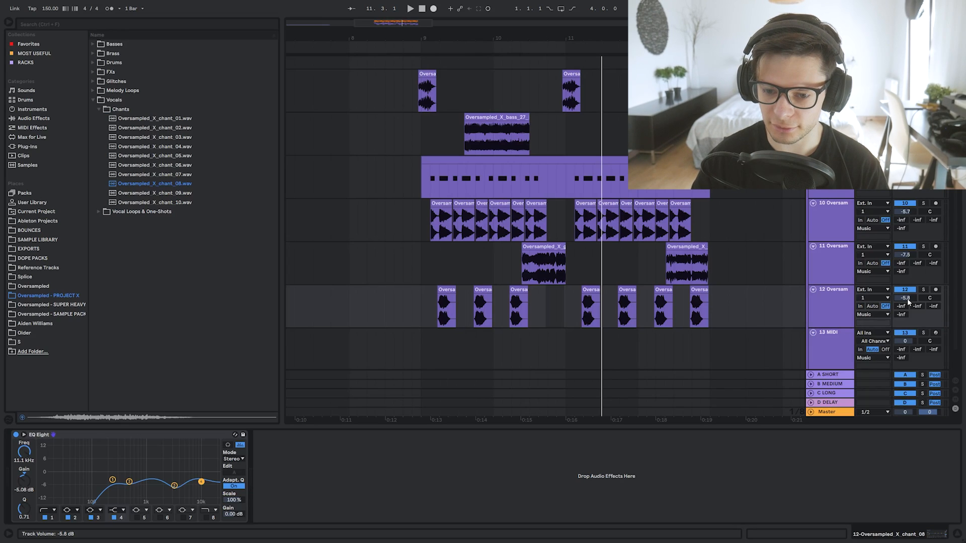
{"action": "key", "text": "space"}
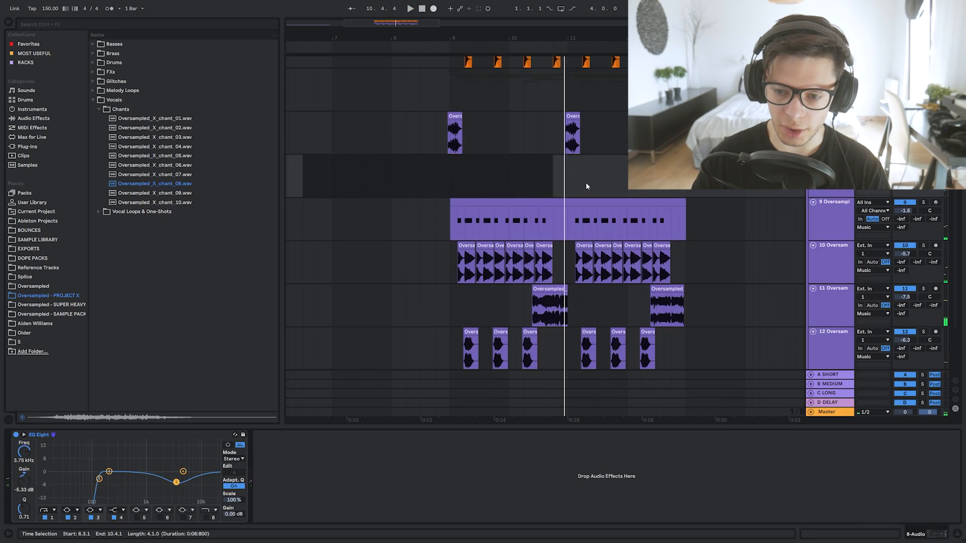
Step: Set the insert point at 11.2.3 on the empty audio track and expand the Bass One-Shots folder within Basses
{"action": "left_click", "coordinate": [586, 187]}
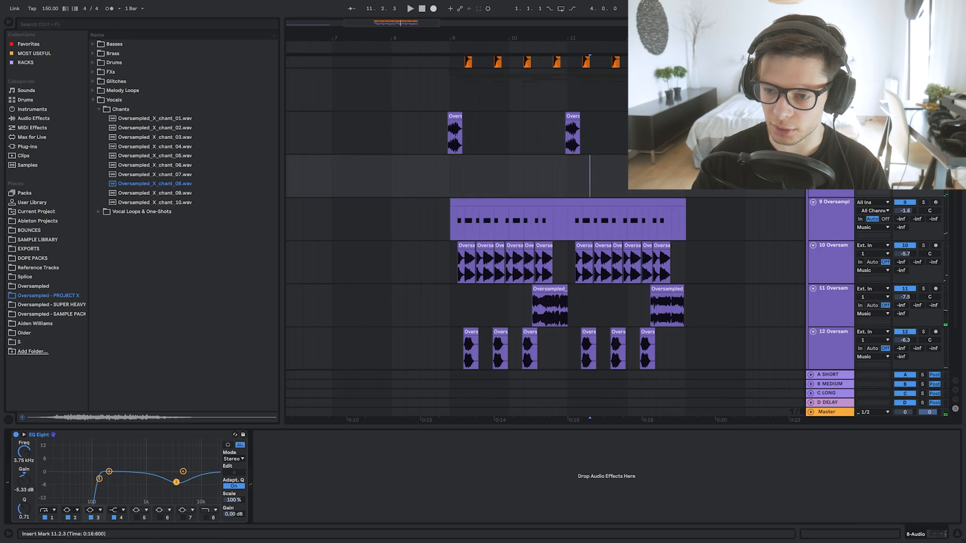
{"action": "scroll", "coordinate": [586, 186], "scroll_direction": "right", "scroll_amount": 3}
{"action": "left_click", "coordinate": [94, 45]}
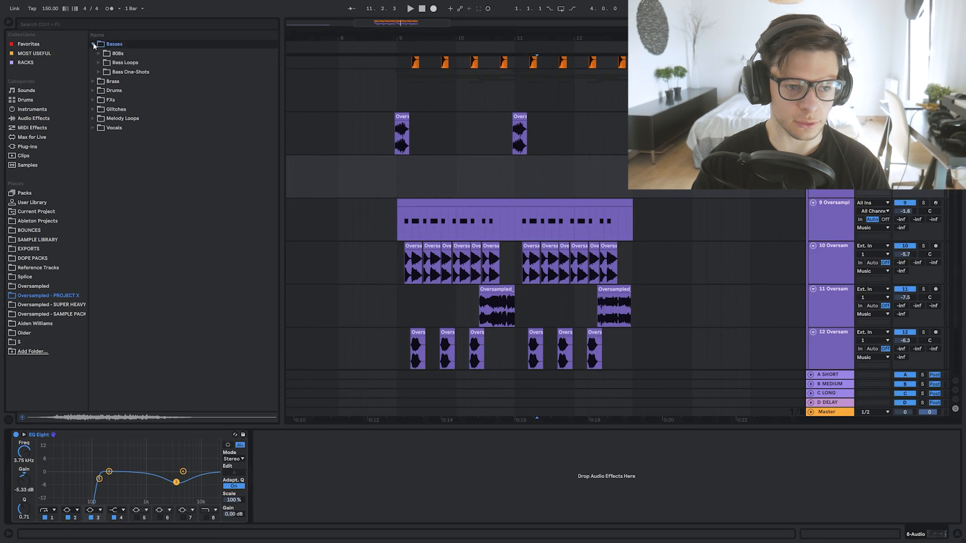
{"action": "left_click", "coordinate": [93, 54]}
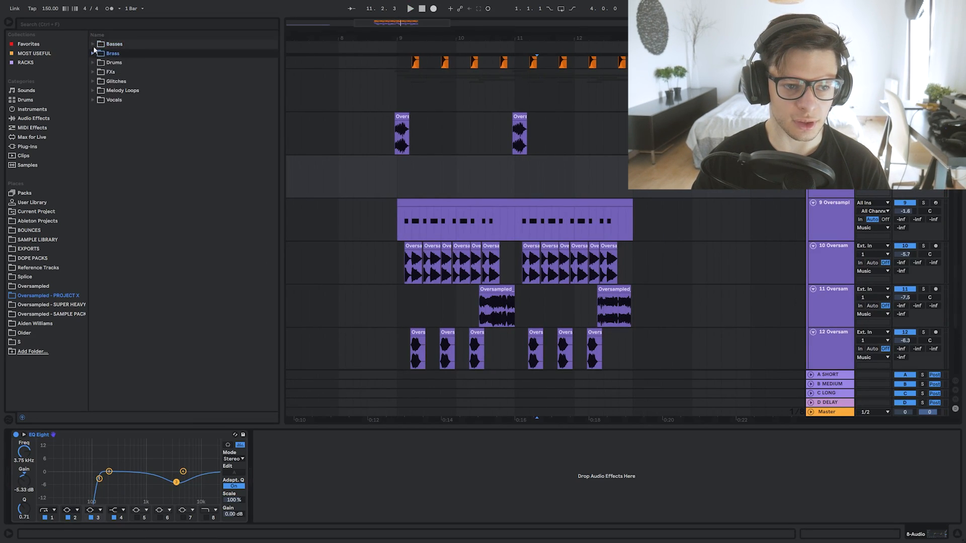
{"action": "left_click", "coordinate": [93, 45]}
{"action": "left_click", "coordinate": [99, 72]}
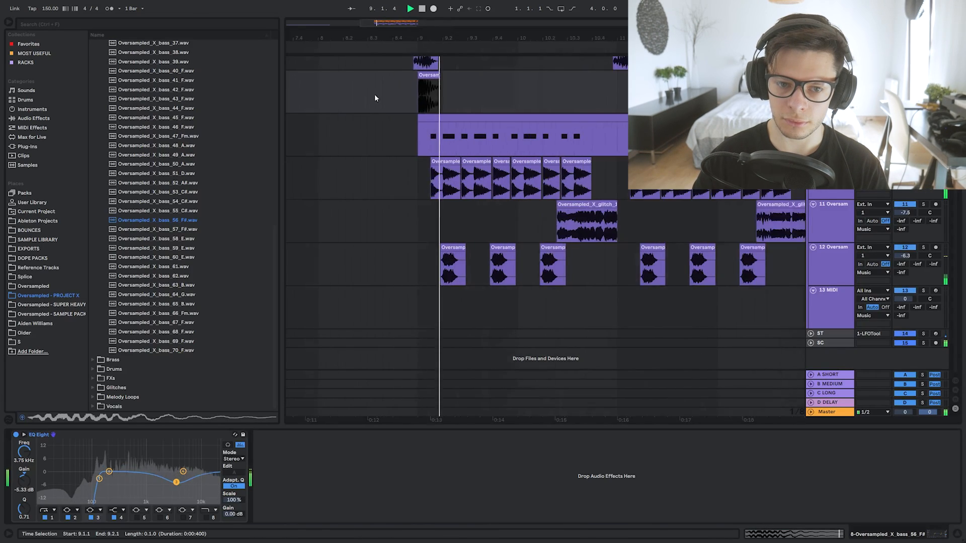
Step: Duplicate the one-beat bass_56_F# clip three times to fill bar 9
{"action": "left_click", "coordinate": [448, 138]}
{"action": "key", "text": "ctrl+d"}
{"action": "key", "text": "ctrl+d"}
{"action": "key", "text": "ctrl+d"}
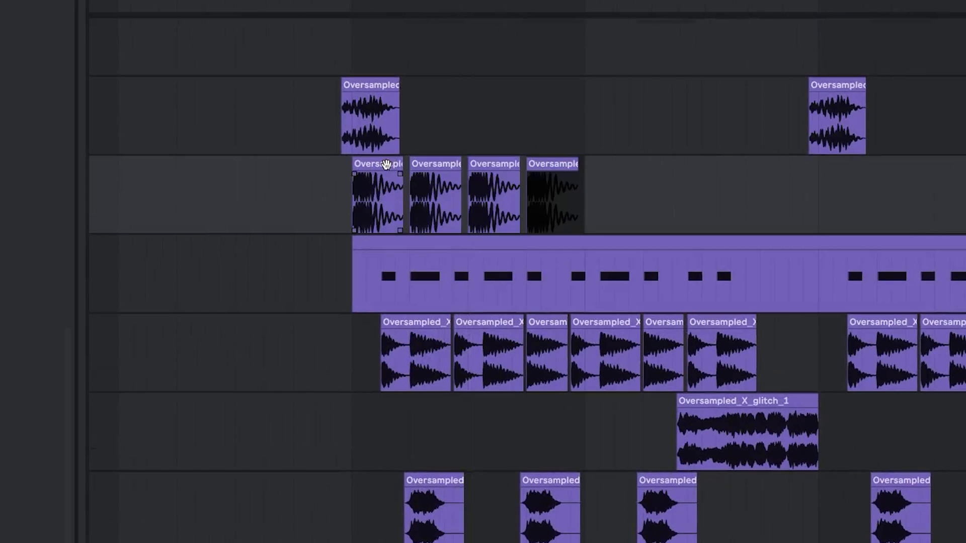
Step: Duplicate the group of four bass_56_F# clips three times through bar 12 and play from bar 9
{"action": "left_click", "coordinate": [388, 164], "text": "shift"}
{"action": "key", "text": "ctrl+d"}
{"action": "key", "text": "ctrl+d"}
{"action": "key", "text": "ctrl+d"}
{"action": "scroll", "coordinate": [268, 211], "scroll_direction": "left", "scroll_amount": 5}
{"action": "left_click", "coordinate": [270, 212]}
{"action": "key", "text": "space"}
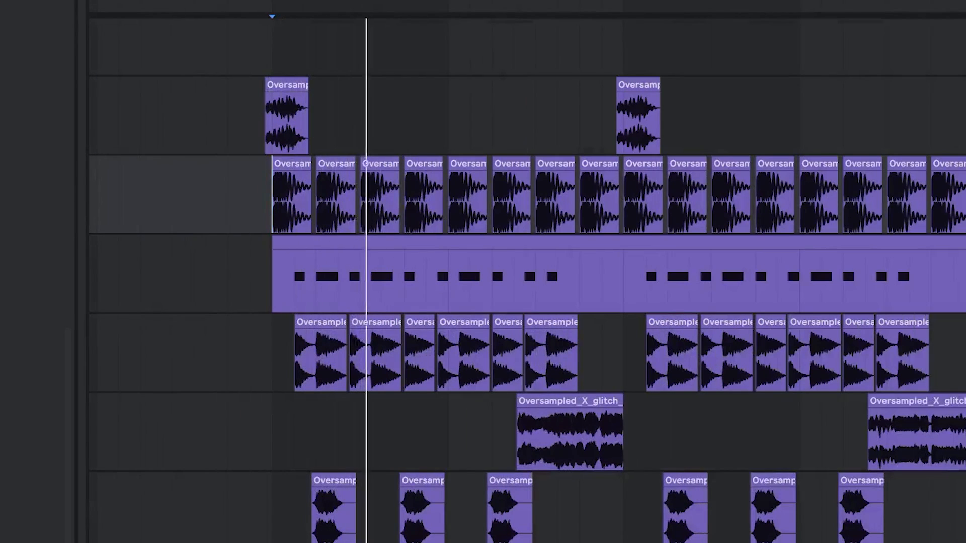
Step: Move the row of bass_56_F# clips out of bars 9 to 12 and audition bass_59_E
{"action": "scroll", "coordinate": [776, 168], "scroll_direction": "down", "scroll_amount": 5}
{"action": "left_click_drag", "start_coordinate": [785, 207], "coordinate": [244, 214]}
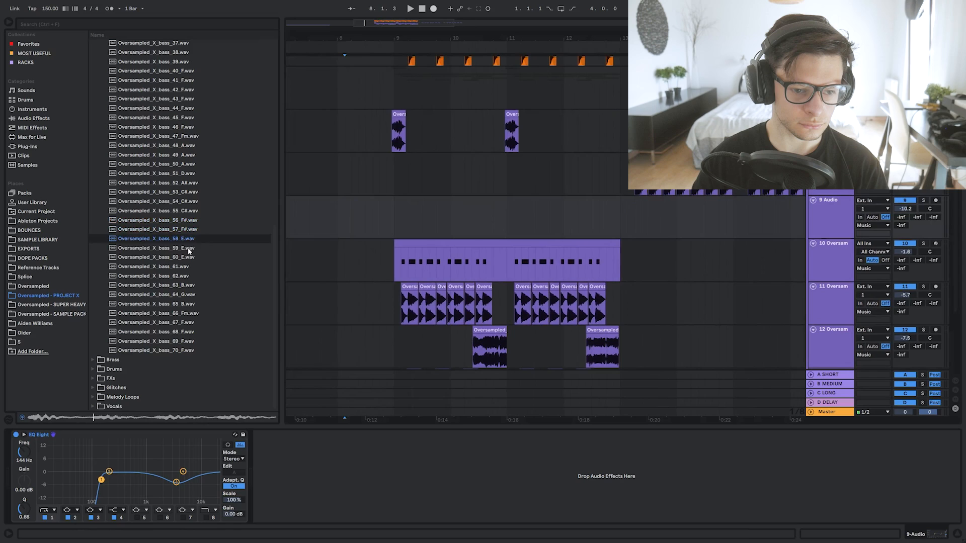
{"action": "left_click", "coordinate": [188, 248]}
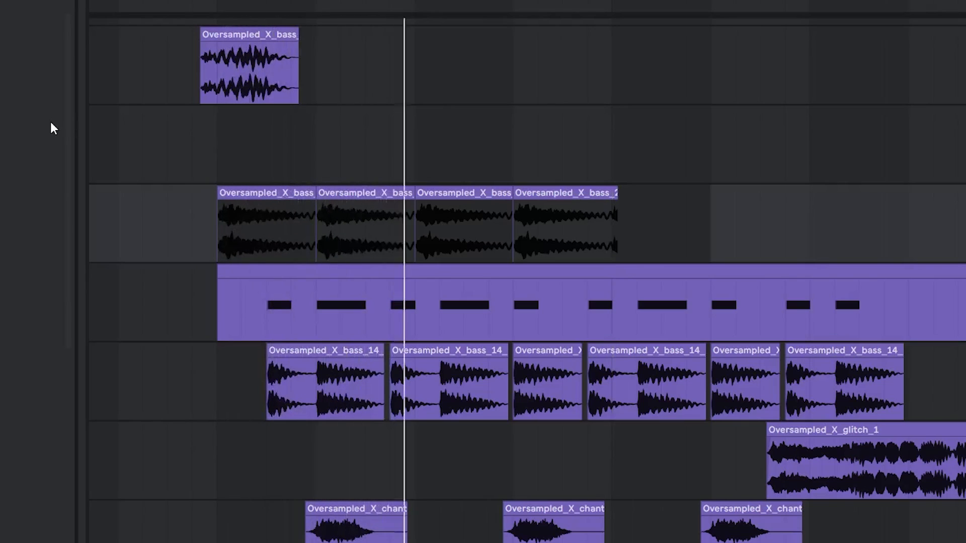
Step: Try the bass_67_F one-shot from bar 9, duplicating its clip three times along the track
{"action": "left_click", "coordinate": [688, 246], "text": "shift"}
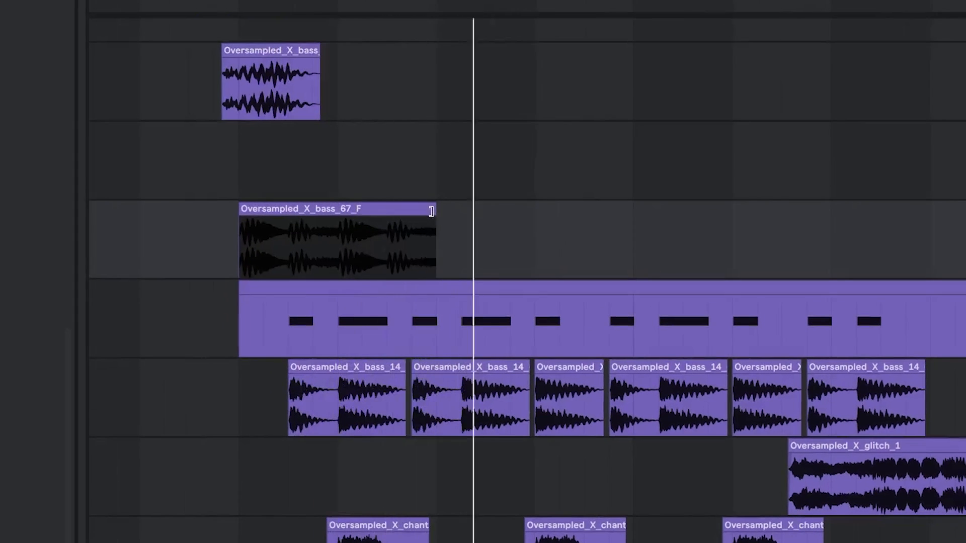
{"action": "key", "text": "ctrl+d"}
{"action": "key", "text": "ctrl+d"}
{"action": "key", "text": "ctrl+d"}
{"action": "left_click", "coordinate": [197, 217]}
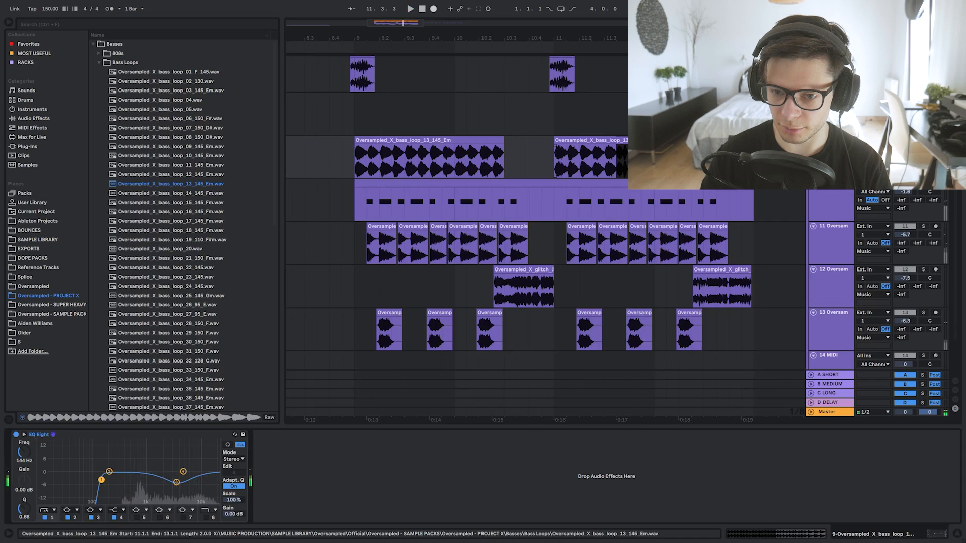
Step: Trim the bass_loop_13_145_Em clips so a second section fills beat 10.3 to bar 11, and play from 10.3
{"action": "left_click", "coordinate": [523, 148]}
{"action": "left_click_drag", "start_coordinate": [501, 173], "coordinate": [476, 174]}
{"action": "left_click", "coordinate": [489, 146]}
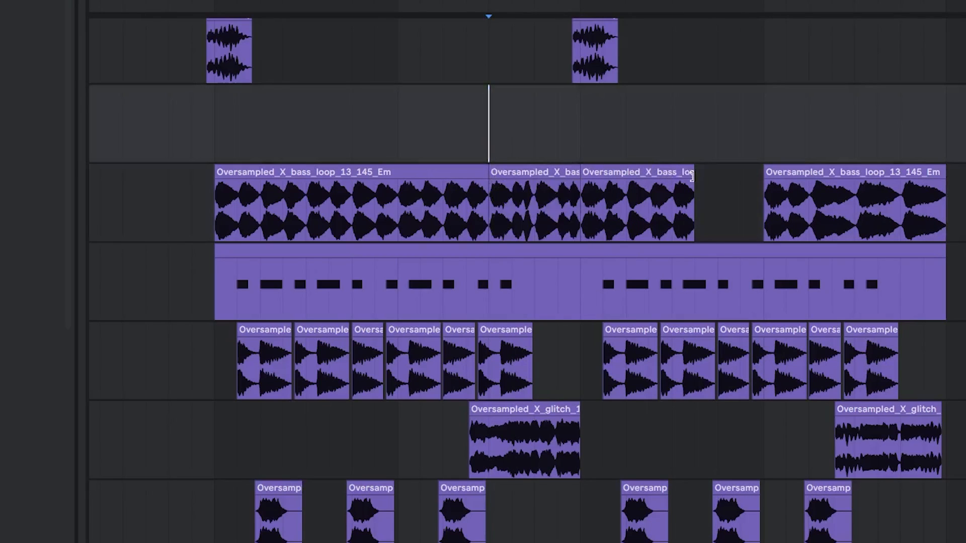
{"action": "key", "text": "space"}
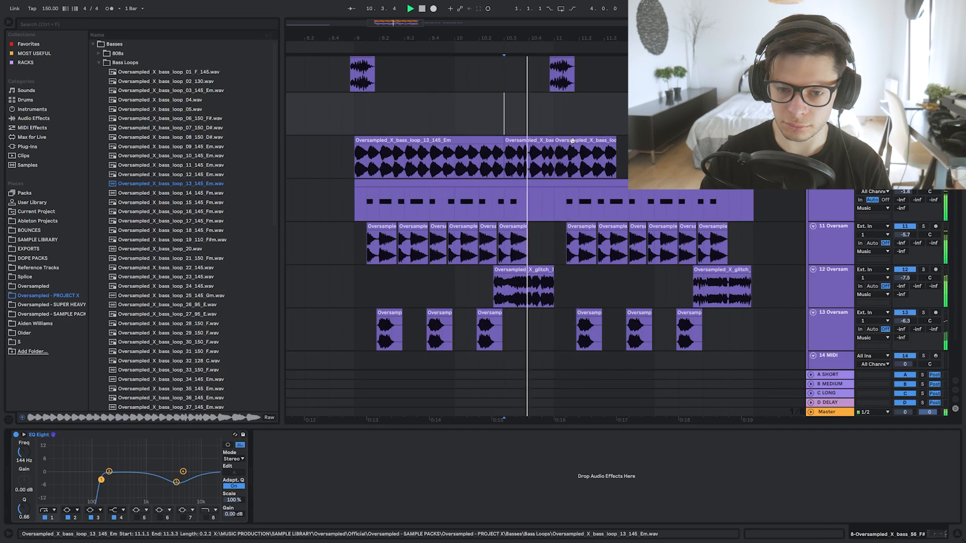
Step: Duplicate the two bass_loop_13_145_Em clips of bars 9 and 10 onto bars 11 and 12
{"action": "left_click", "coordinate": [527, 141]}
{"action": "left_click", "coordinate": [443, 141], "text": "shift"}
{"action": "key", "text": "ctrl+d"}
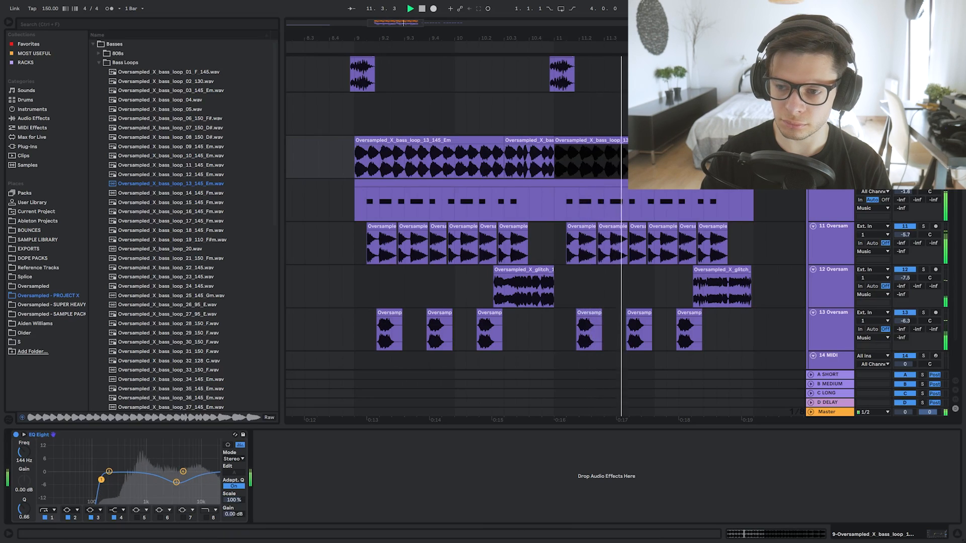
Step: Solo the bass_14_G track and add FabFilter Pro-Q 3 after its EQ Eight
{"action": "left_click", "coordinate": [384, 138]}
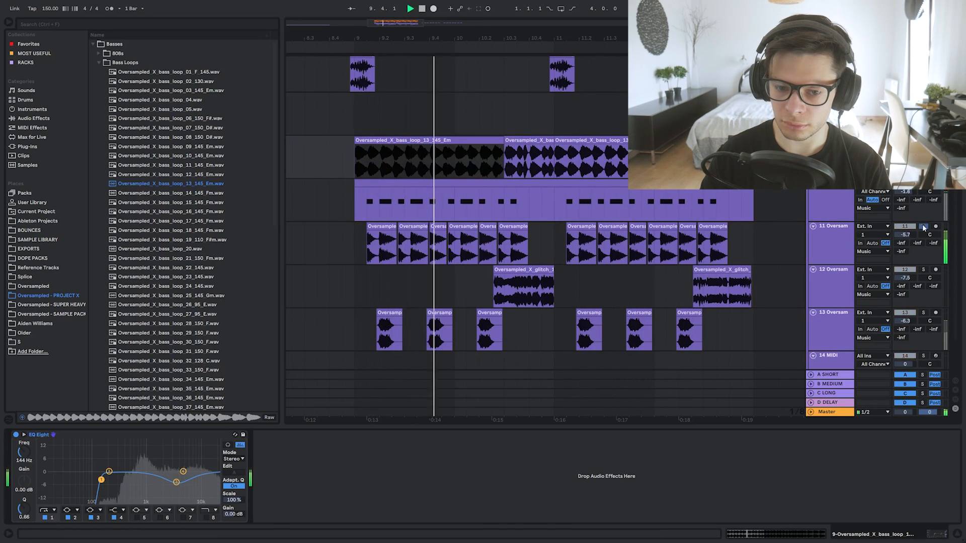
{"action": "left_click", "coordinate": [923, 227]}
{"action": "left_click", "coordinate": [829, 251]}
{"action": "left_click", "coordinate": [393, 462]}
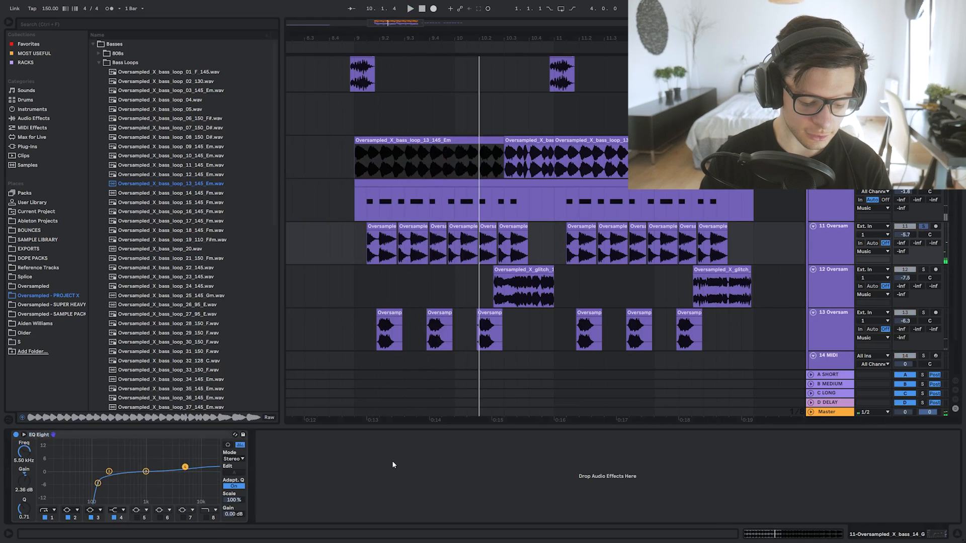
{"action": "key", "text": "ctrl+f"}
{"action": "type", "text": "FabFilter Pro-Q 3"}
{"action": "key", "text": "Down"}
{"action": "key", "text": "Return"}
Step: Shape bass_14_G in Pro-Q 3 with gentle bell boosts near 1 kHz and in the highs, using Mid stereo placement, and close the plug-in window
{"action": "left_click_drag", "start_coordinate": [294, 189], "coordinate": [278, 164]}
{"action": "key", "text": "space"}
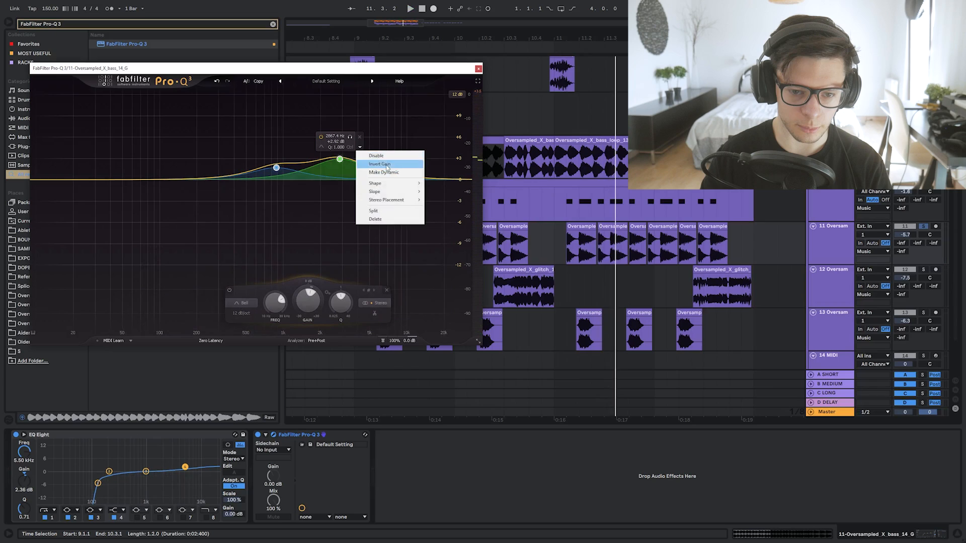
{"action": "left_click", "coordinate": [457, 228]}
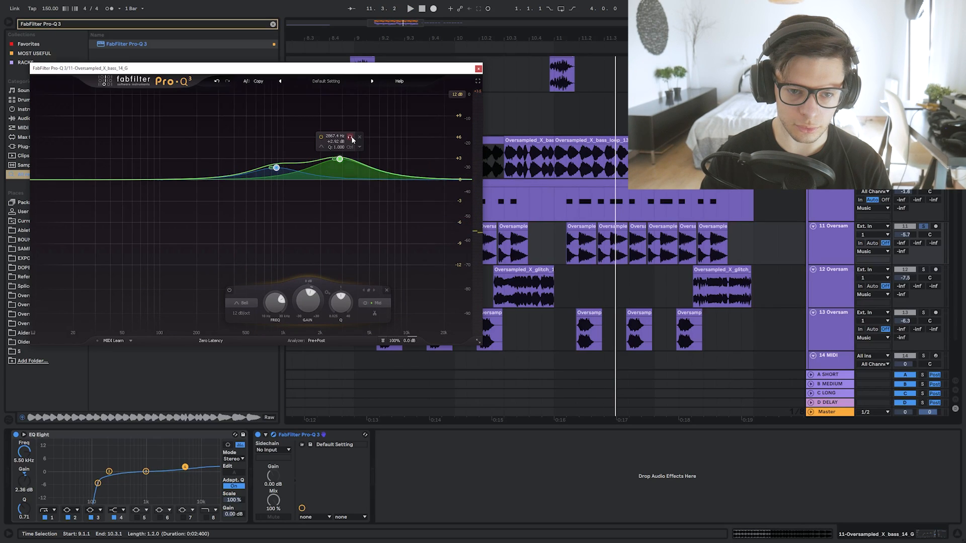
{"action": "key", "text": "space"}
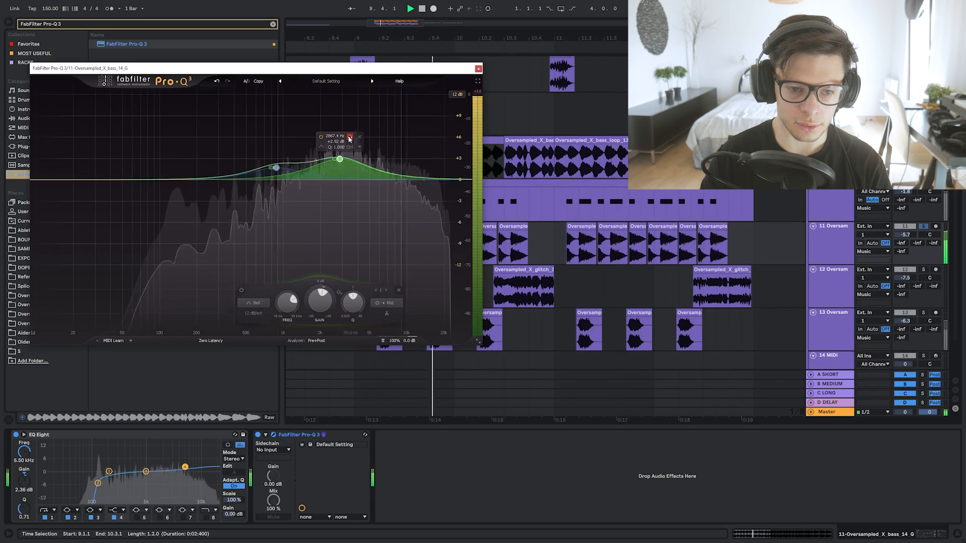
{"action": "left_click_drag", "start_coordinate": [276, 167], "coordinate": [292, 156]}
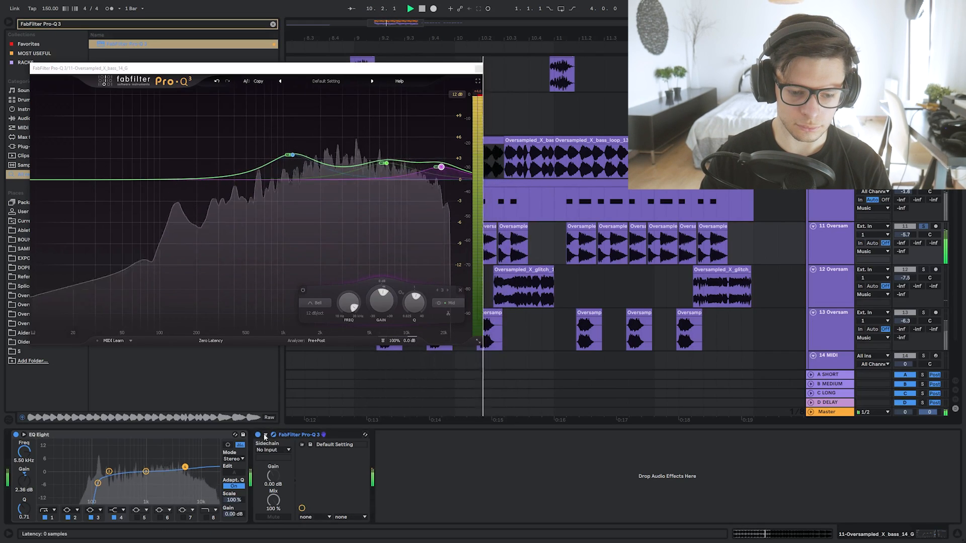
{"action": "left_click", "coordinate": [274, 436]}
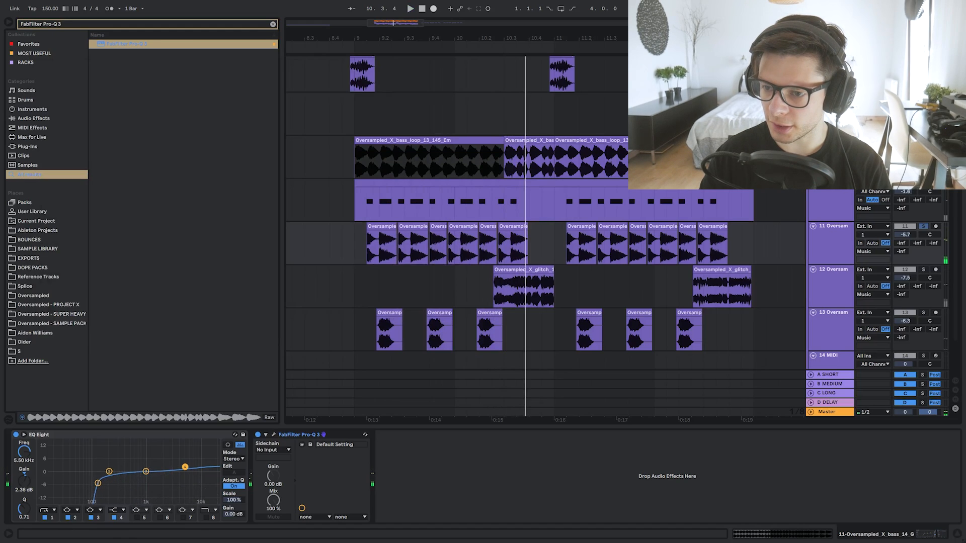
Step: Add Pro-Q 3 to the bass_loop_13_145_Em track and cut its mid channel by about 3.5 dB near 990 Hz and more gently in the highs
{"action": "left_click", "coordinate": [488, 149]}
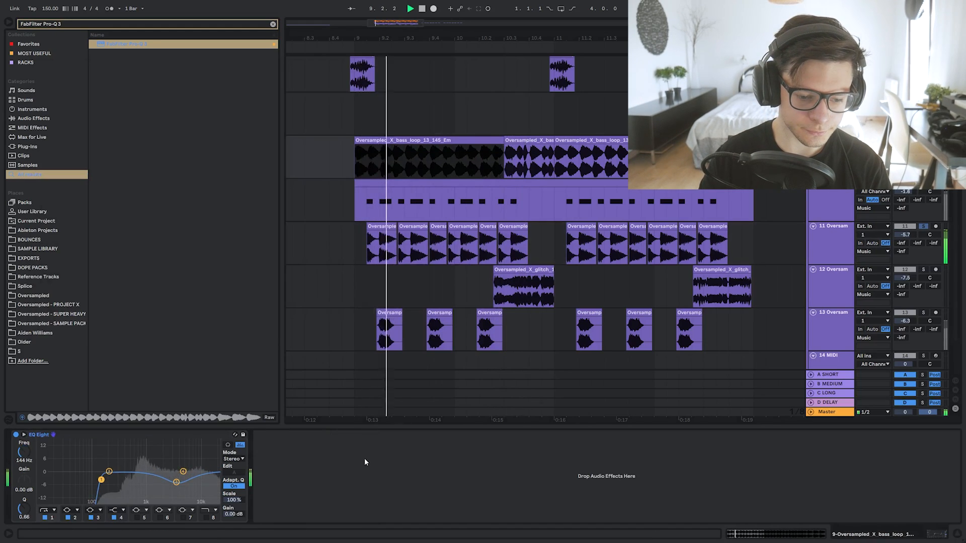
{"action": "key", "text": "Return"}
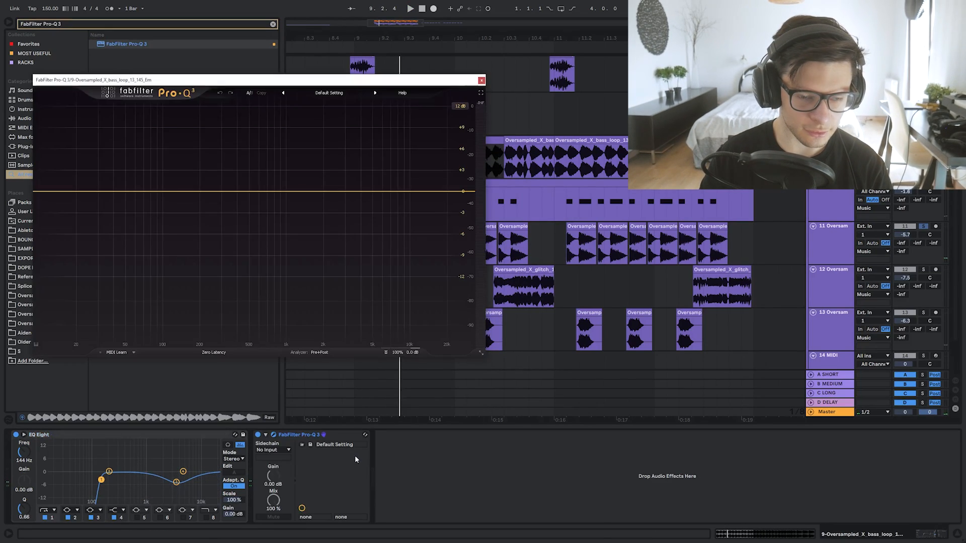
{"action": "key", "text": "space"}
{"action": "left_click_drag", "start_coordinate": [294, 200], "coordinate": [402, 205]}
{"action": "left_click", "coordinate": [296, 225]}
{"action": "left_click", "coordinate": [396, 303]}
{"action": "mouse_move", "coordinate": [276, 200]}
{"action": "left_mouse_down"}
{"action": "mouse_move", "coordinate": [271, 230]}
{"action": "mouse_move", "coordinate": [280, 218]}
{"action": "left_mouse_up"}
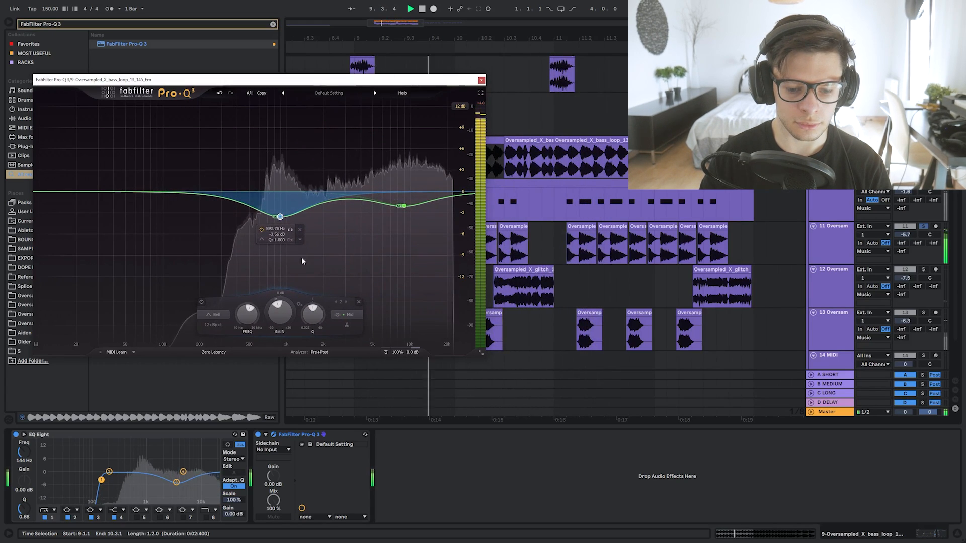
Step: Add THE ULTIMATE SPACE rack to the bass_loop_13_145_Em track, between EQ Eight and Pro-Q 3
{"action": "left_click", "coordinate": [464, 457]}
{"action": "key", "text": "space"}
{"action": "key", "text": "ctrl+f"}
{"action": "type", "text": "THE ULTIMATE SPACE"}
{"action": "key", "text": "Down"}
{"action": "key", "text": "Return"}
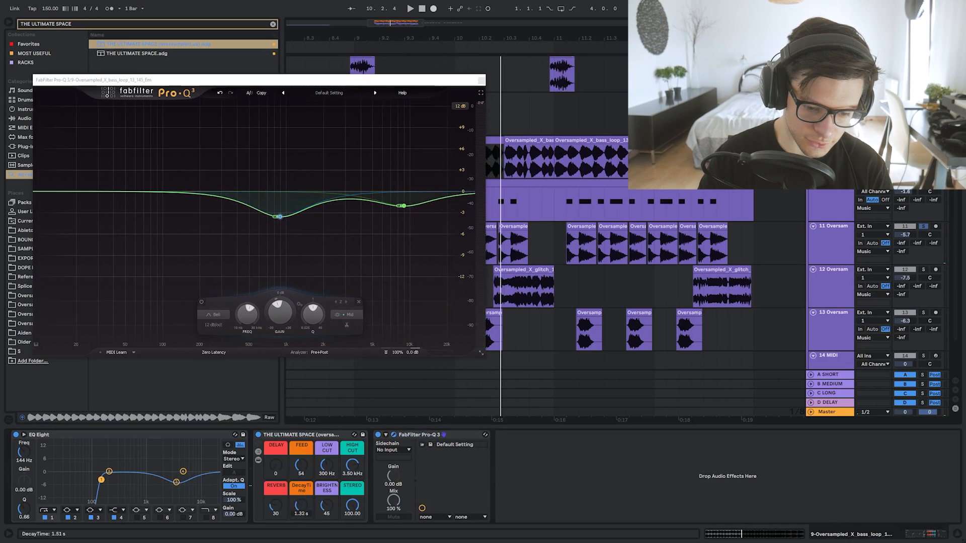
Step: Tune the THE ULTIMATE SPACE rack by ear to reverb 78, decay time 262 ms and brightness 54
{"action": "key", "text": "space"}
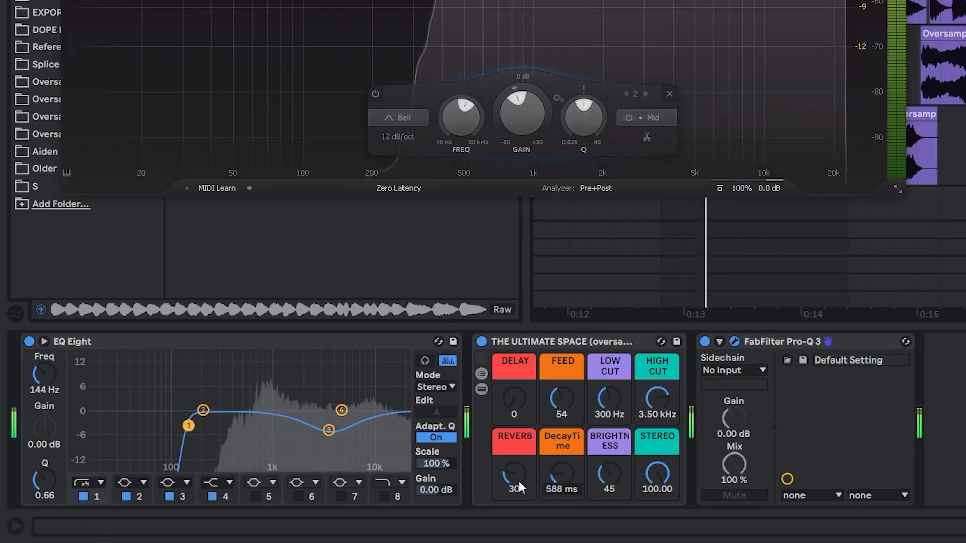
{"action": "left_click_drag", "start_coordinate": [278, 510], "coordinate": [278, 470]}
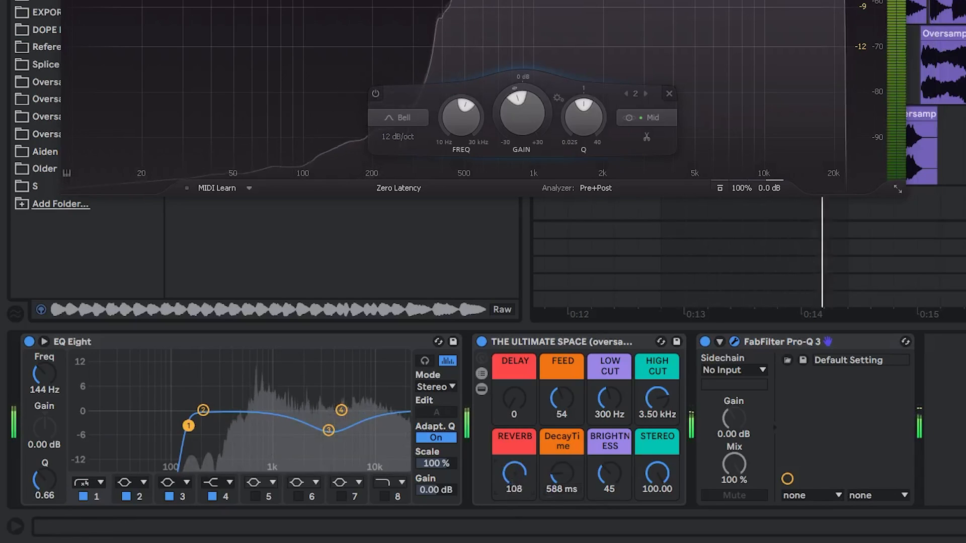
{"action": "left_click_drag", "start_coordinate": [513, 473], "coordinate": [514, 491]}
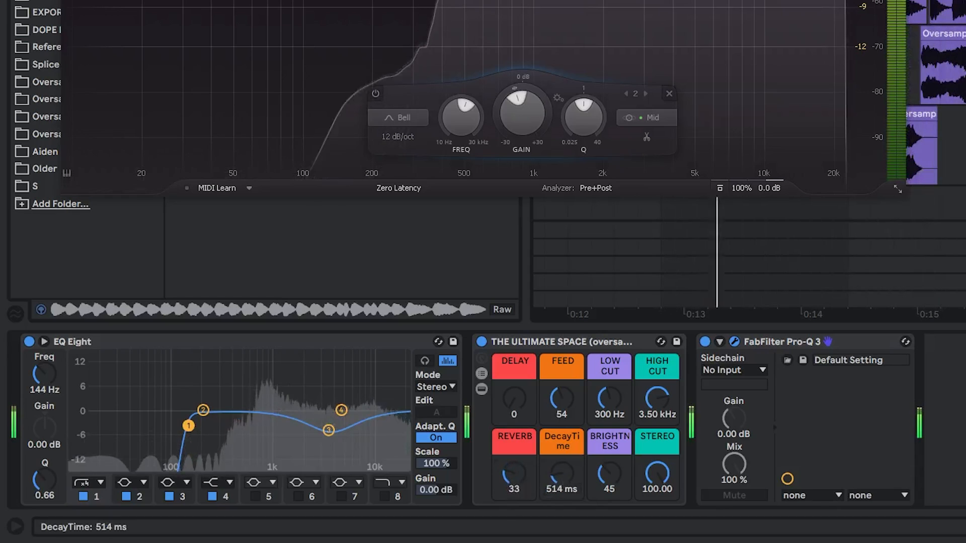
{"action": "left_click_drag", "start_coordinate": [513, 474], "coordinate": [513, 402]}
{"action": "left_click_drag", "start_coordinate": [563, 478], "coordinate": [564, 488]}
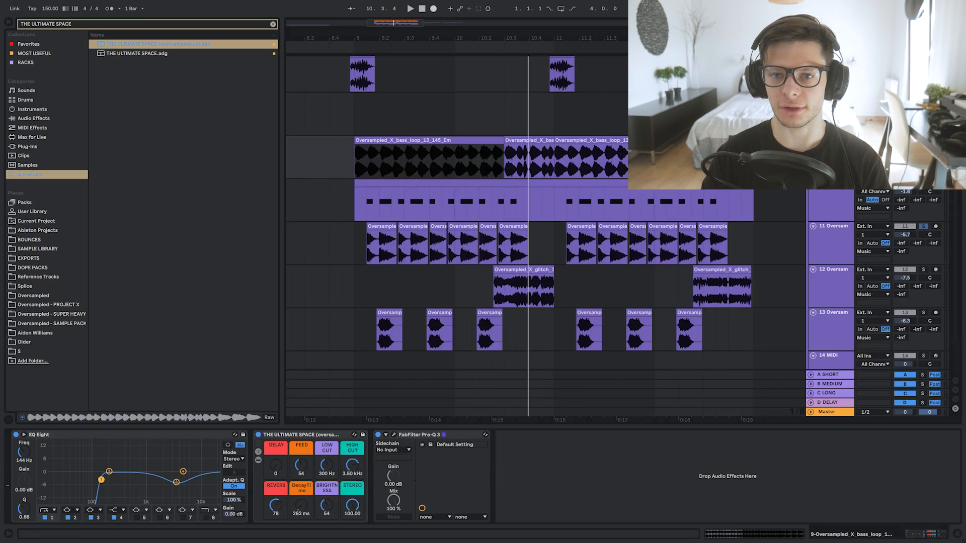
{"action": "key", "text": "space"}
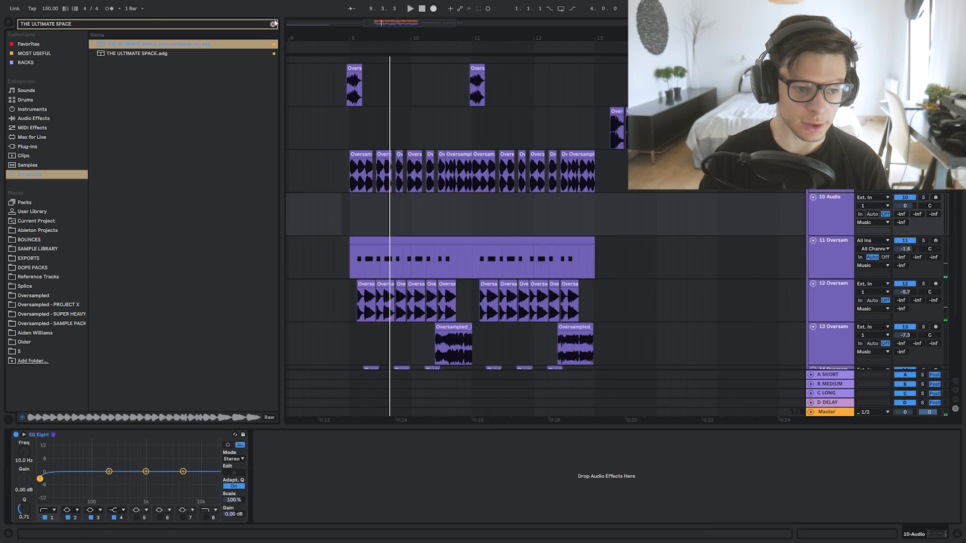
Step: Place bass_loop_31_150_F from the Oversampled - PROJECT X bass loops at bar 13 on empty audio track 10 and play it
{"action": "left_click", "coordinate": [48, 304]}
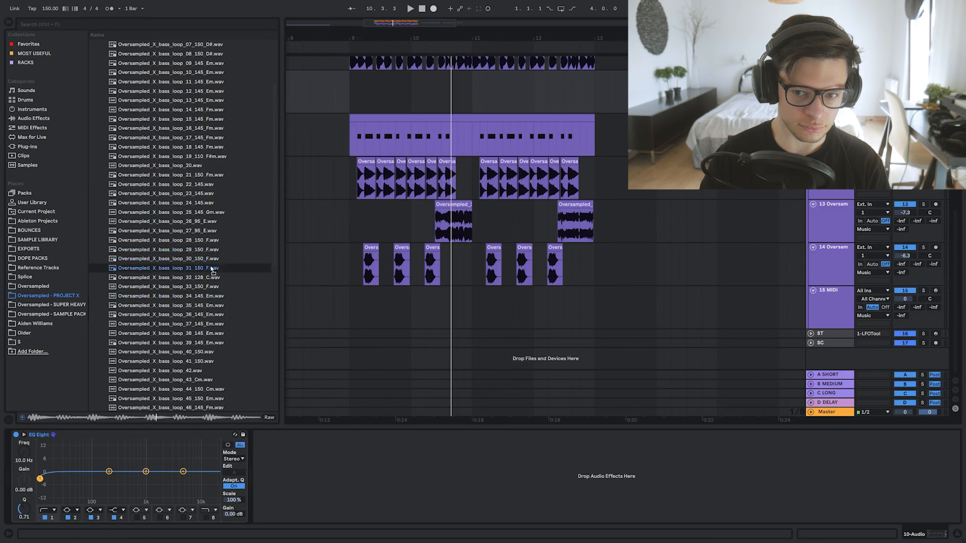
{"action": "mouse_move", "coordinate": [211, 270]}
{"action": "left_mouse_down"}
{"action": "mouse_move", "coordinate": [594, 98]}
{"action": "mouse_move", "coordinate": [439, 196]}
{"action": "left_mouse_up"}
{"action": "scroll", "coordinate": [595, 103], "scroll_direction": "up", "scroll_amount": 5}
{"action": "scroll", "coordinate": [440, 196], "scroll_direction": "up", "scroll_amount": 4}
{"action": "left_click", "coordinate": [440, 197]}
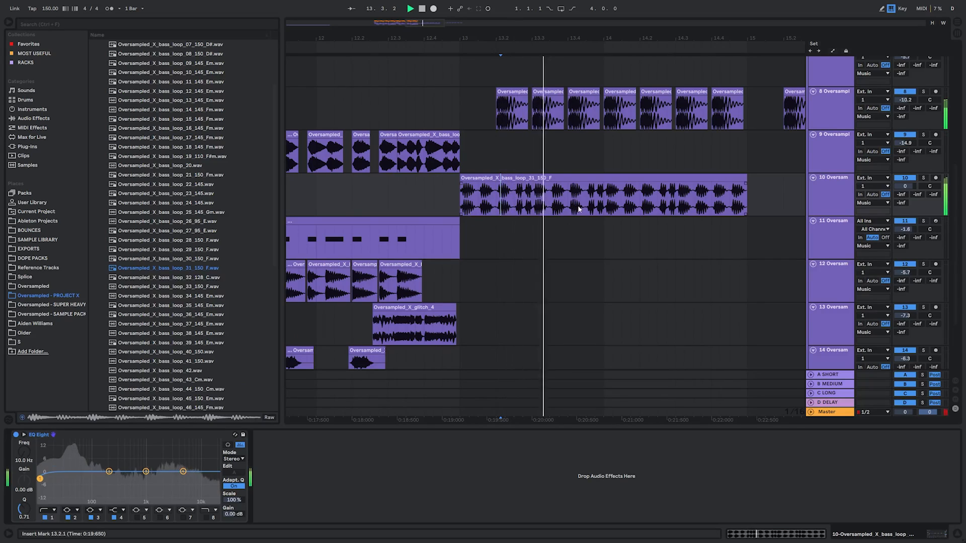
Step: Play bass_loop_31_150_F together with the bass_56_F# clips and set the loop's Beats warp to preserve 1/8
{"action": "double_click", "coordinate": [579, 209]}
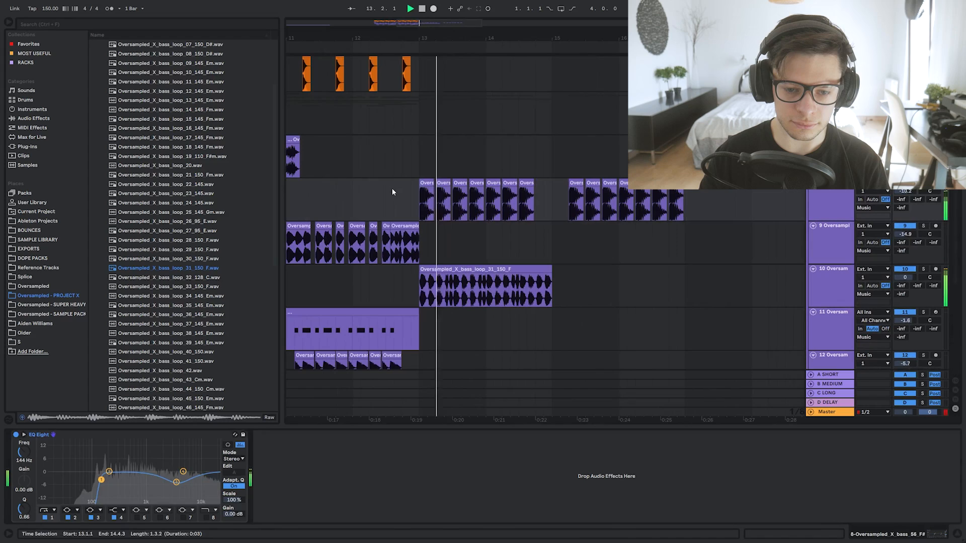
{"action": "left_click", "coordinate": [394, 189]}
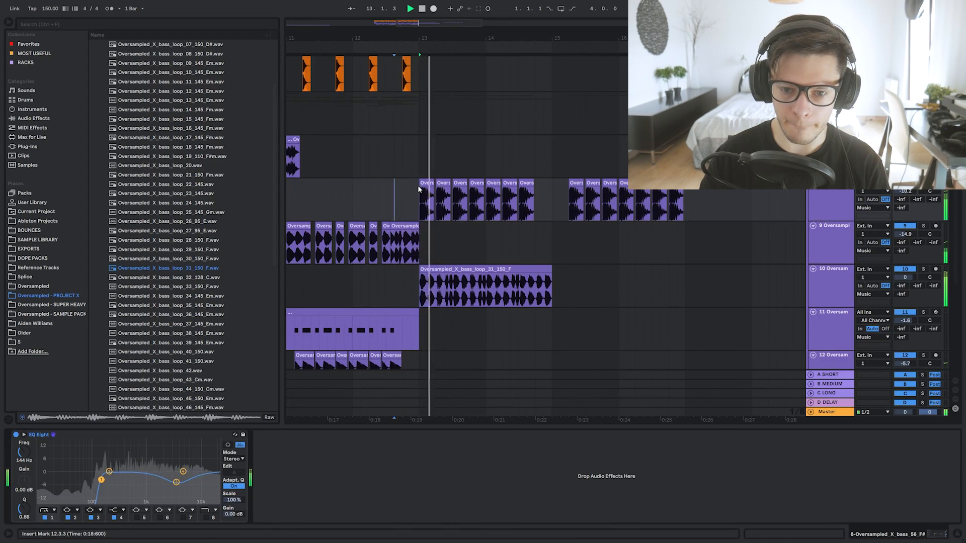
{"action": "left_click", "coordinate": [728, 211]}
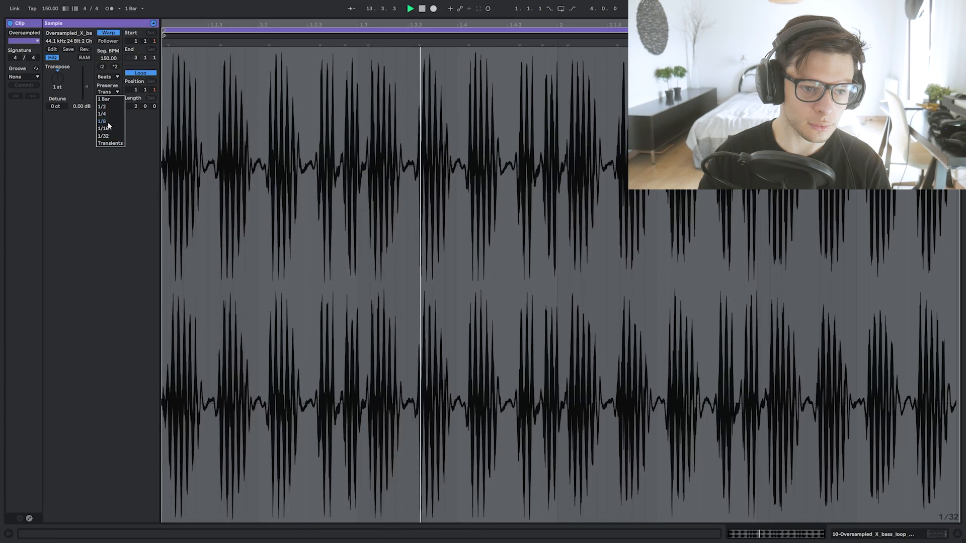
{"action": "left_click", "coordinate": [109, 126]}
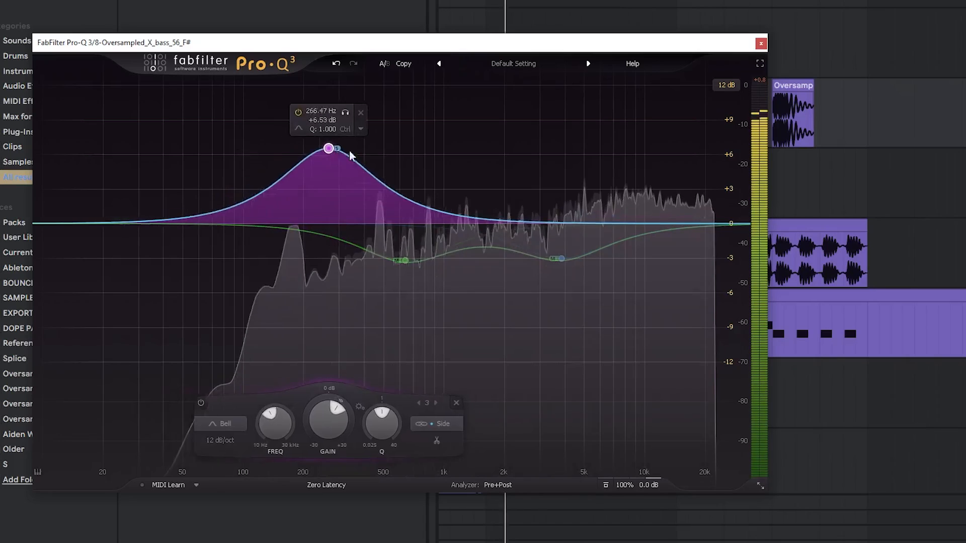
Step: Move the side-channel boost in the bass_56_F# Pro-Q 3 higher in gain and up towards 1 kHz
{"action": "left_click_drag", "start_coordinate": [328, 147], "coordinate": [441, 102]}
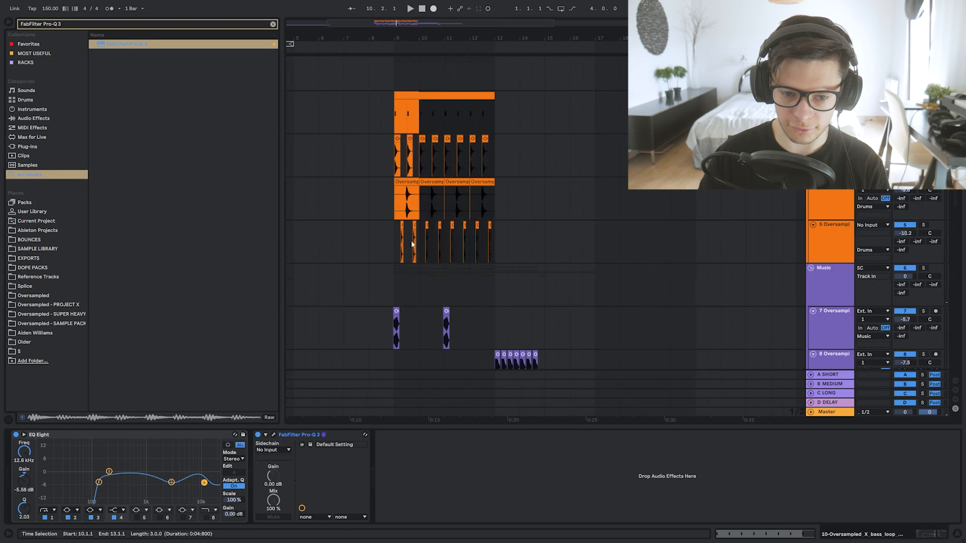
Step: Copy the drum clips of bars 9 to 12 to bar 15 and duplicate them again at bar 19
{"action": "left_click_drag", "start_coordinate": [411, 241], "coordinate": [391, 246]}
{"action": "key", "text": "ctrl+c"}
{"action": "left_click", "coordinate": [543, 115]}
{"action": "key", "text": "ctrl+v"}
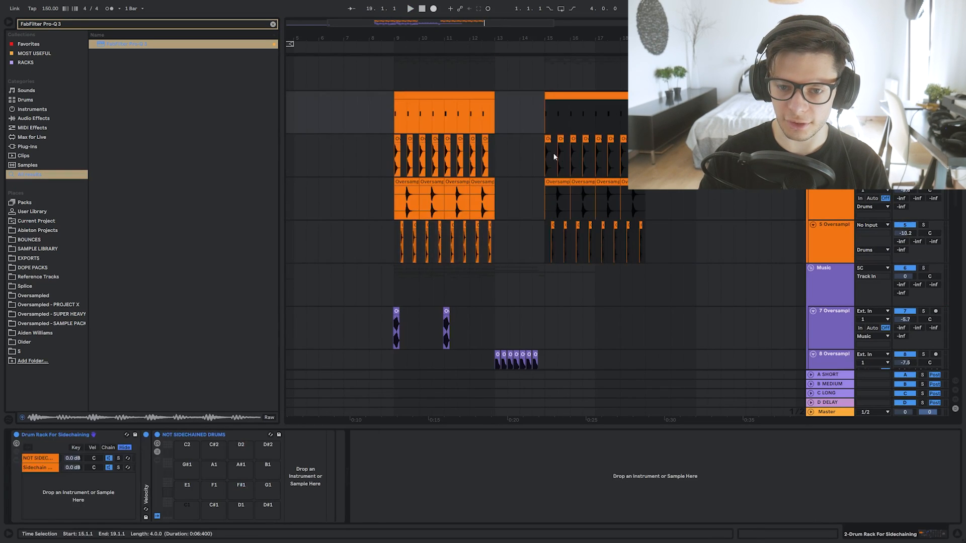
{"action": "key", "text": "ctrl+d"}
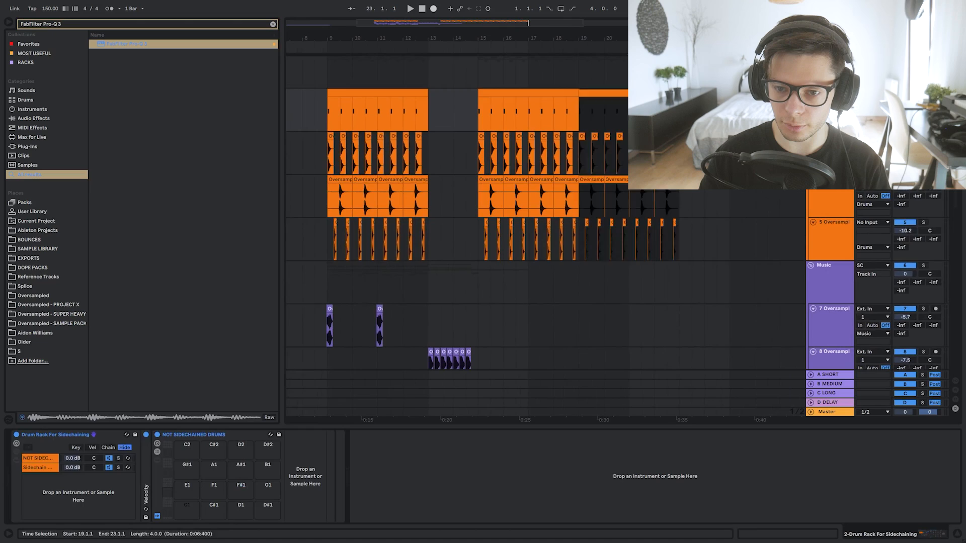
{"action": "left_click_drag", "start_coordinate": [634, 239], "coordinate": [803, 240]}
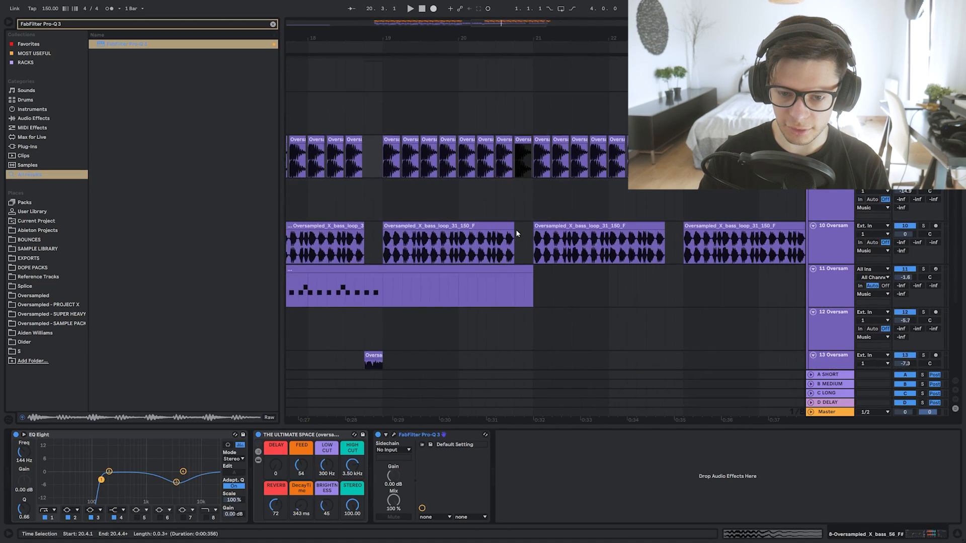
Step: Extend the bass_loop_31_150_F clip starting at bar 19 up to bar 21 and insert a new audio track above its track
{"action": "left_click", "coordinate": [532, 226]}
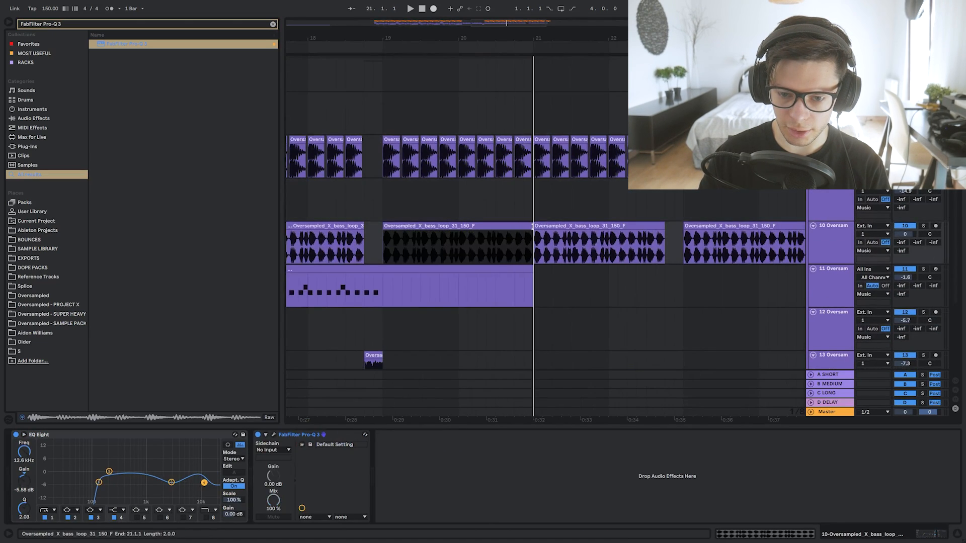
{"action": "left_click_drag", "start_coordinate": [434, 189], "coordinate": [573, 152]}
{"action": "scroll", "coordinate": [646, 193], "scroll_direction": "down", "scroll_amount": 3}
{"action": "left_click", "coordinate": [757, 196]}
{"action": "key", "text": "ctrl+t"}
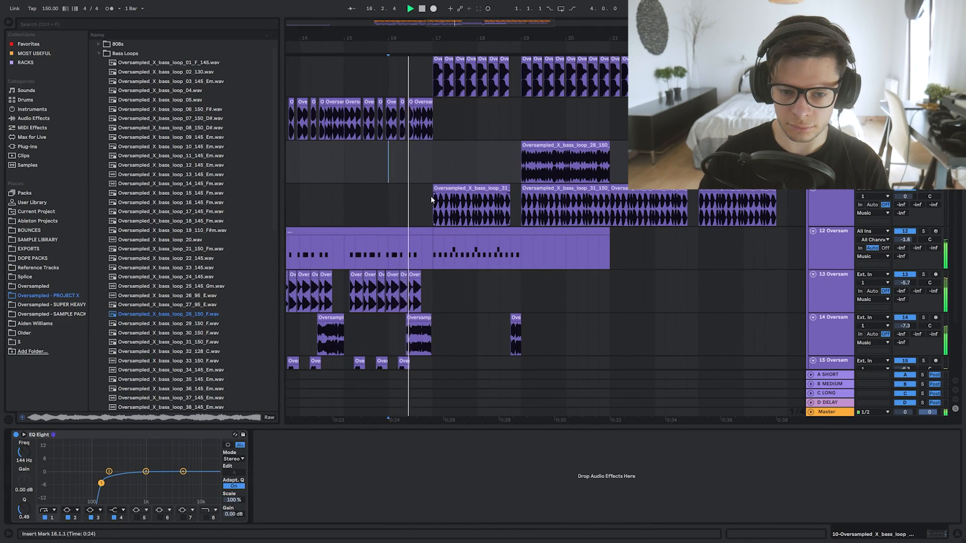
Step: Play the second half of the drop from bar 17 and check how the bass_loop_28_150_F and bass_loop_31_150_F layers work together
{"action": "left_click", "coordinate": [449, 190]}
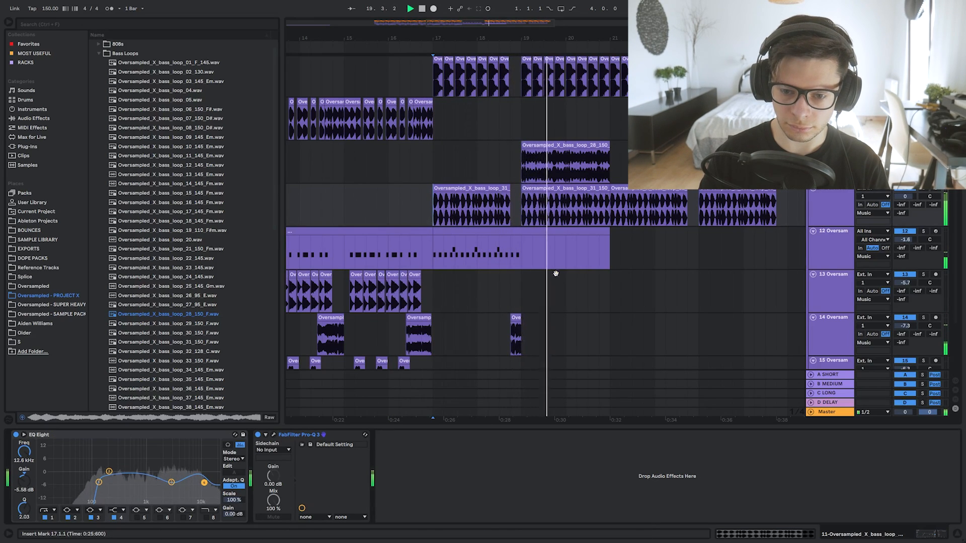
{"action": "scroll", "coordinate": [568, 241], "scroll_direction": "up", "scroll_amount": 1}
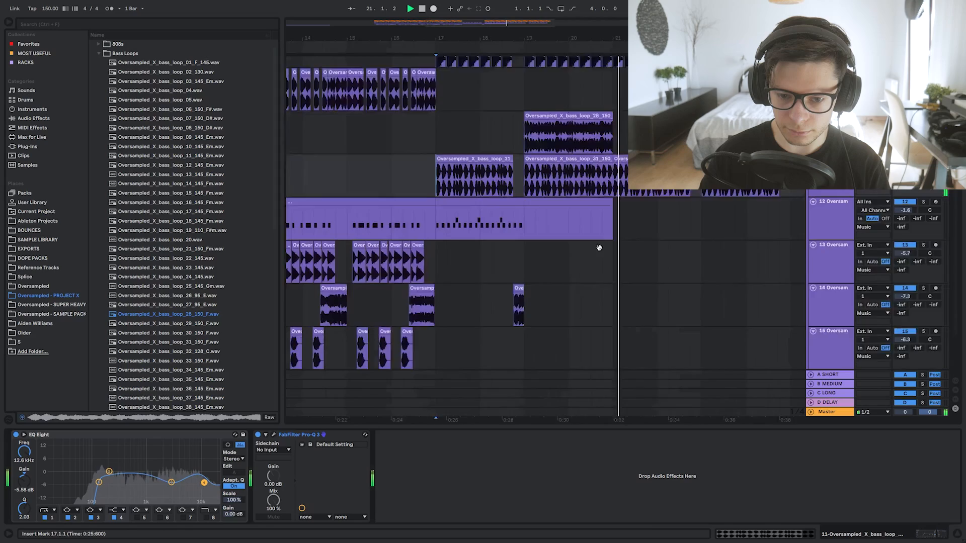
{"action": "scroll", "coordinate": [590, 130], "scroll_direction": "down", "scroll_amount": 1}
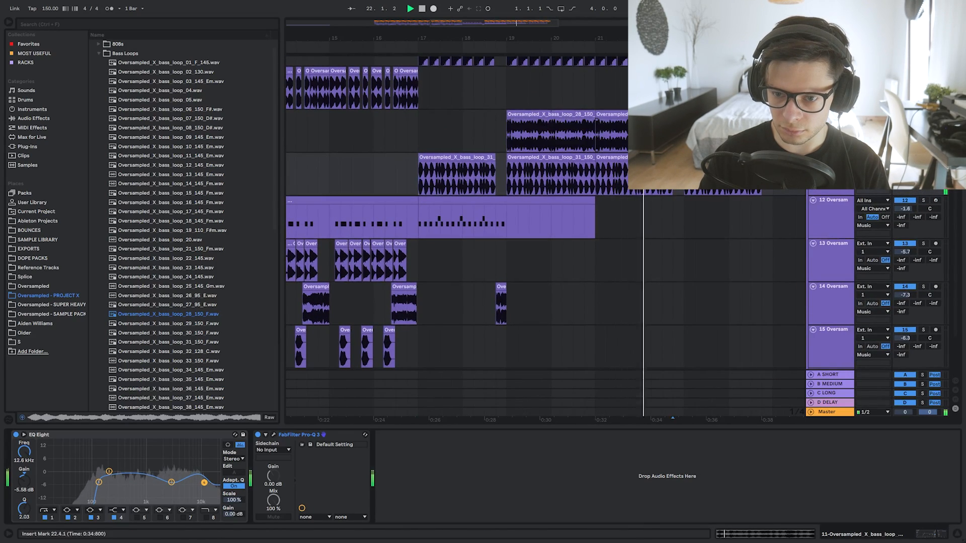
{"action": "scroll", "coordinate": [590, 112], "scroll_direction": "down", "scroll_amount": 1}
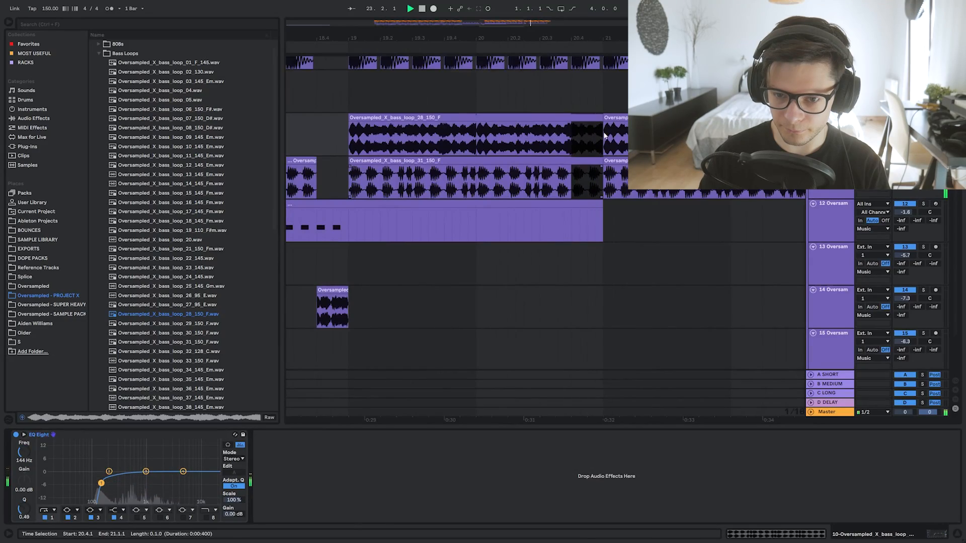
{"action": "scroll", "coordinate": [400, 133], "scroll_direction": "up", "scroll_amount": 1}
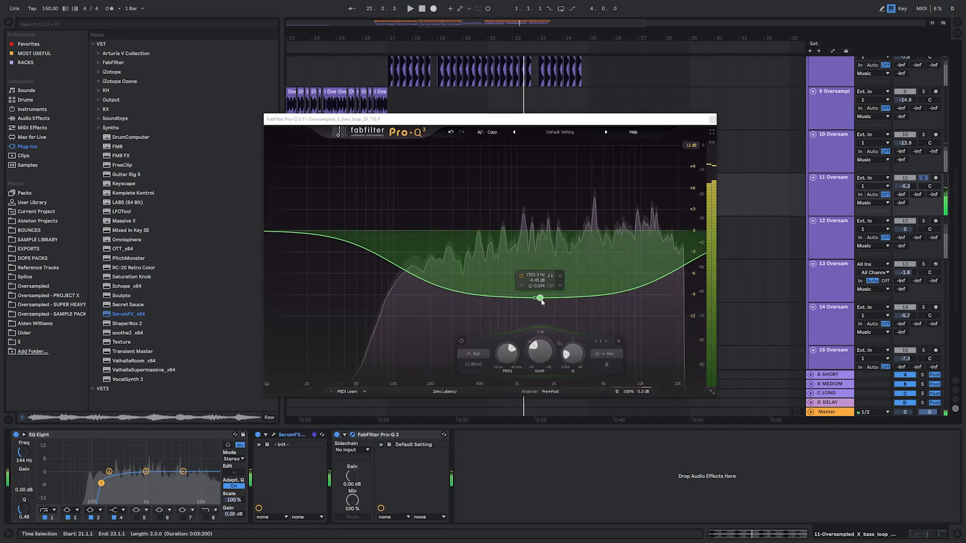
Step: Make the wide mid-channel cut in the bass_loop_29_150_F Pro-Q 3 shallower and slightly lower in frequency, and play the arrangement
{"action": "left_click_drag", "start_coordinate": [539, 299], "coordinate": [522, 283]}
{"action": "key", "text": "space"}
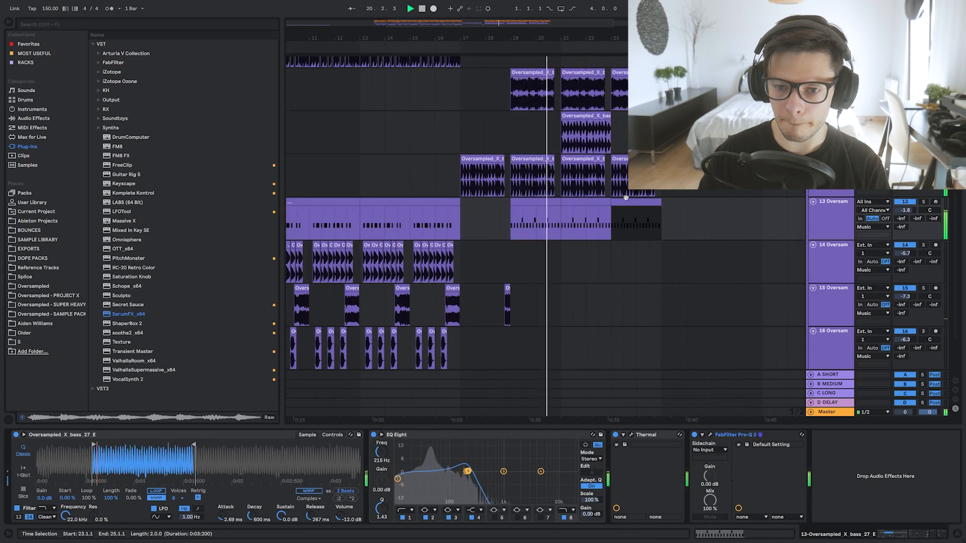
{"action": "scroll", "coordinate": [625, 197], "scroll_direction": "up", "scroll_amount": 2}
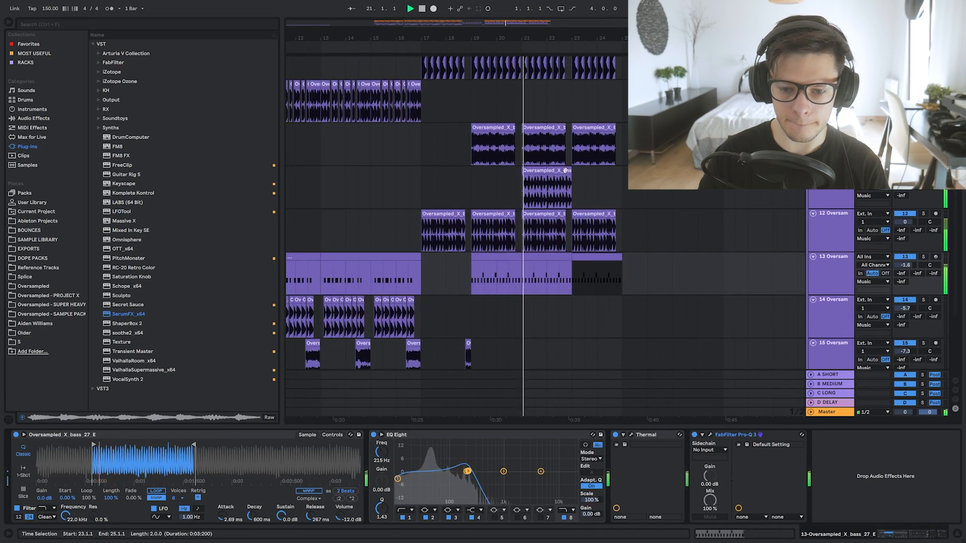
Step: Try repeating the Oversampled_X_bass_64_G one-shot by duplicating bars 13 to 17 of its track to bar 17
{"action": "left_click_drag", "start_coordinate": [491, 287], "coordinate": [539, 186]}
{"action": "left_click_drag", "start_coordinate": [487, 252], "coordinate": [518, 214]}
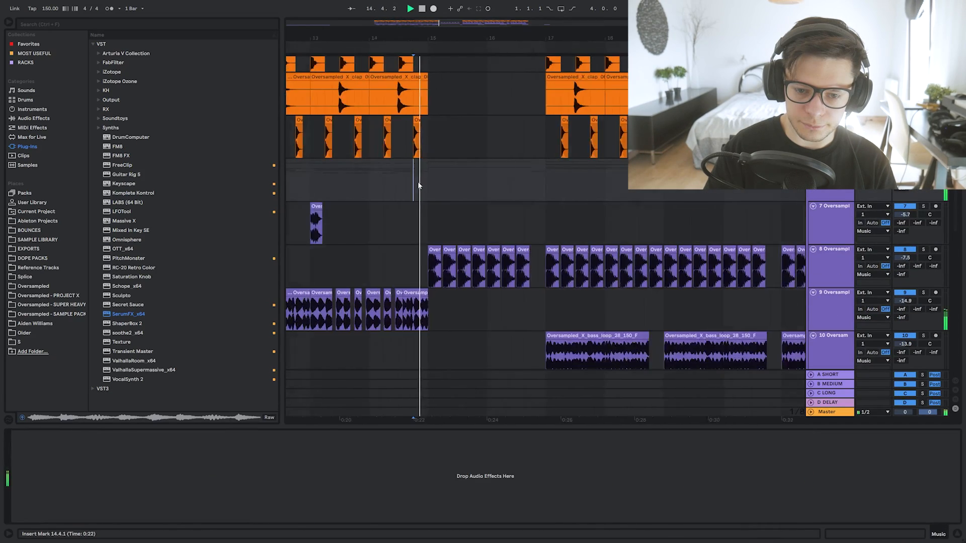
{"action": "scroll", "coordinate": [420, 186], "scroll_direction": "down", "scroll_amount": 3}
{"action": "left_click_drag", "start_coordinate": [457, 185], "coordinate": [509, 168]}
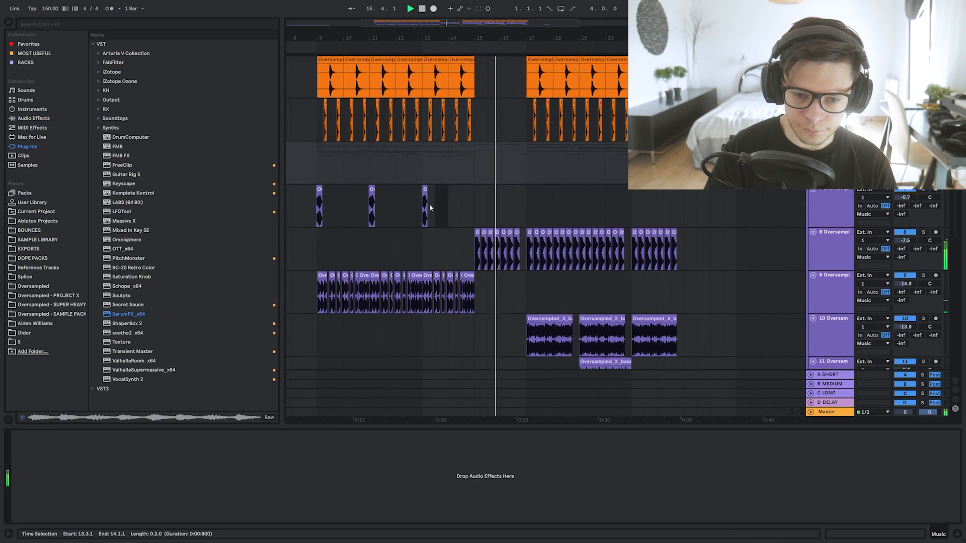
{"action": "left_click_drag", "start_coordinate": [429, 208], "coordinate": [419, 208]}
{"action": "left_click", "coordinate": [521, 209], "text": "shift"}
{"action": "key", "text": "ctrl+d"}
{"action": "scroll", "coordinate": [534, 204], "scroll_direction": "up", "scroll_amount": 7}
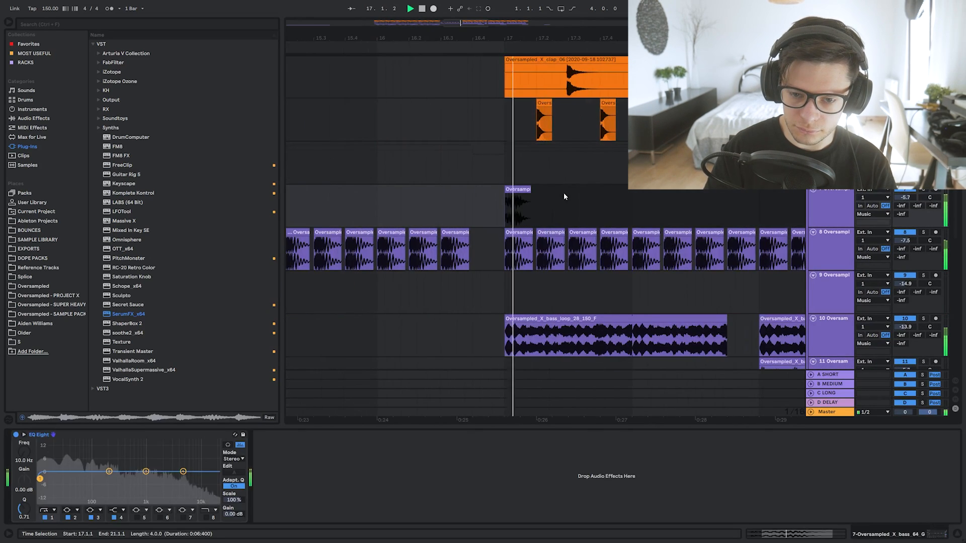
{"action": "scroll", "coordinate": [564, 193], "scroll_direction": "down", "scroll_amount": 7}
{"action": "left_click_drag", "start_coordinate": [577, 201], "coordinate": [533, 203]}
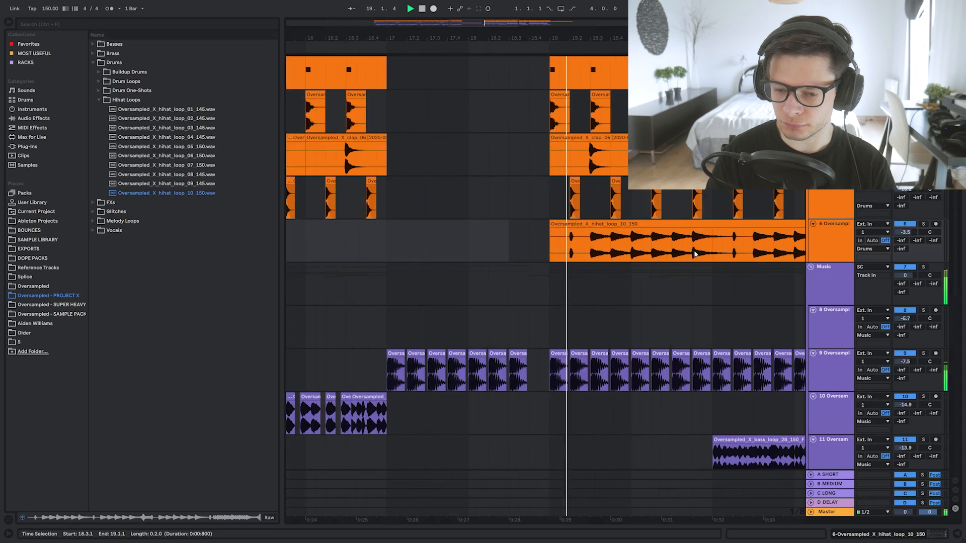
Step: Shift the Oversampled_X_hihat_loop_10_150 clip earlier so it begins at 18.3.1, and play it against the drop
{"action": "scroll", "coordinate": [441, 215], "scroll_direction": "up", "scroll_amount": 5}
{"action": "left_click", "coordinate": [442, 215]}
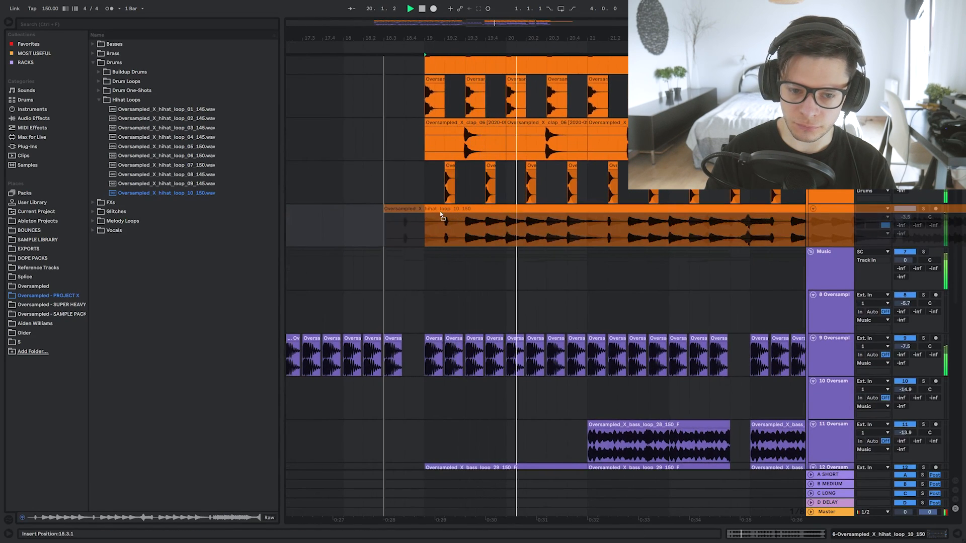
{"action": "left_click_drag", "start_coordinate": [440, 213], "coordinate": [439, 213]}
{"action": "left_click", "coordinate": [409, 232]}
{"action": "key", "text": "space"}
{"action": "key", "text": "space"}
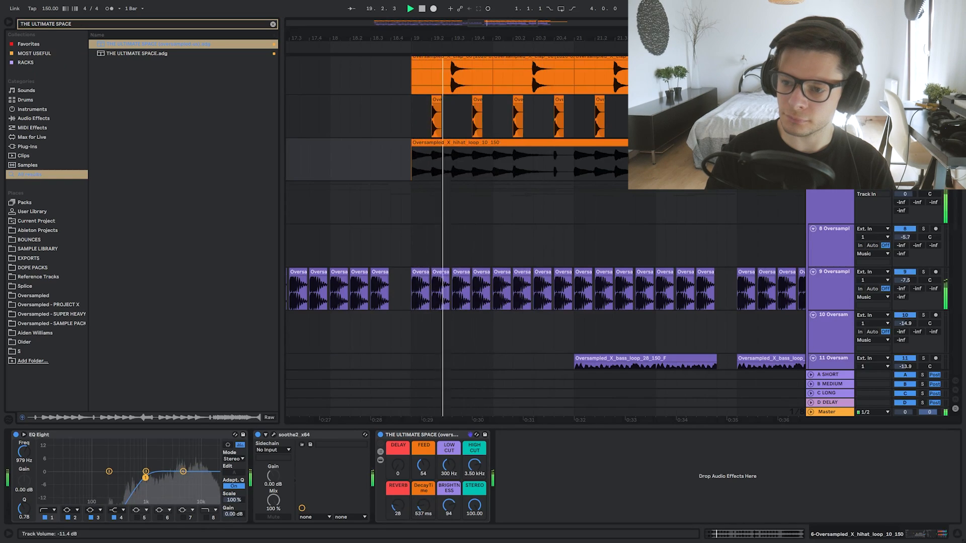
Step: Play the drop from bar 9, change the type of EQ Eight's band 1 on the kick_26 track and raise its frequency strongly
{"action": "scroll", "coordinate": [528, 206], "scroll_direction": "down", "scroll_amount": 5}
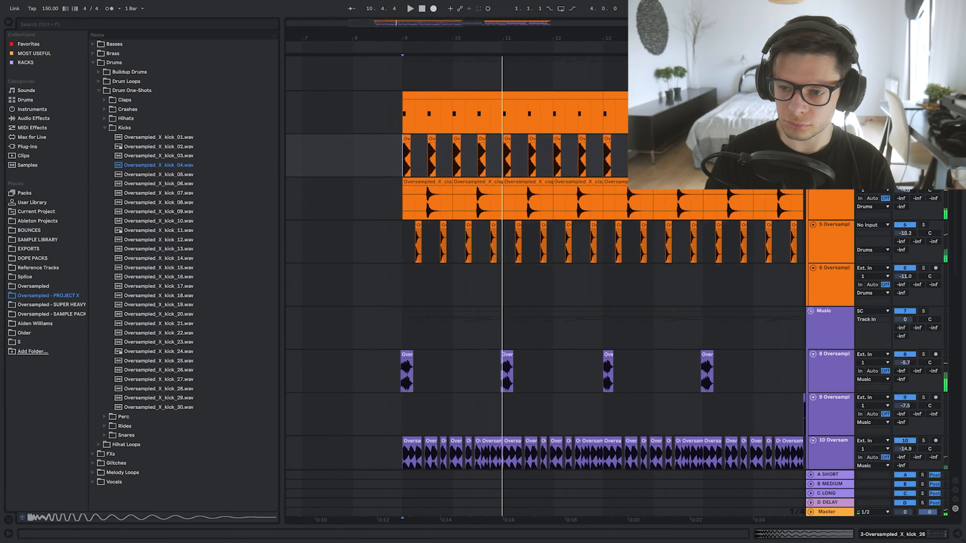
{"action": "key", "text": "shift+Tab"}
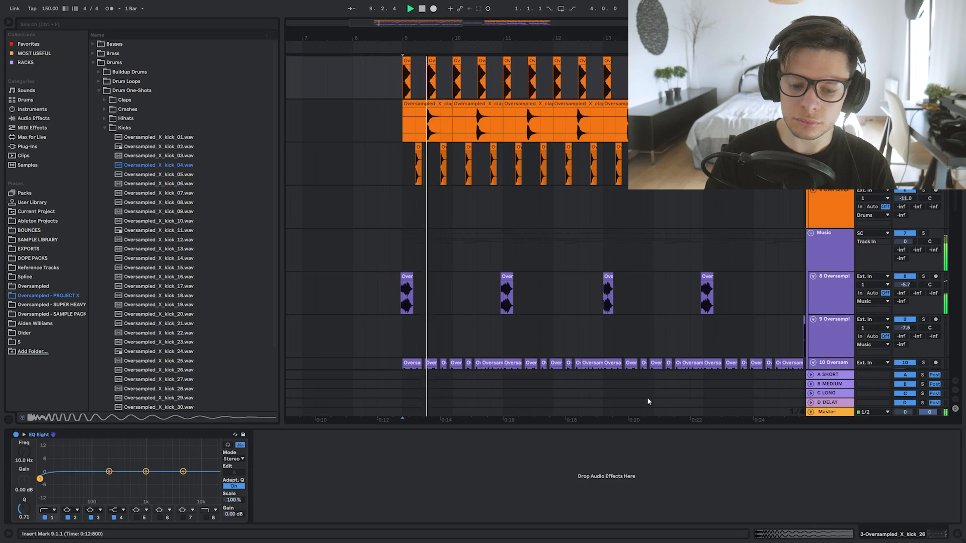
{"action": "left_click", "coordinate": [53, 510]}
{"action": "left_click", "coordinate": [44, 467]}
{"action": "left_click_drag", "start_coordinate": [39, 472], "coordinate": [156, 458]}
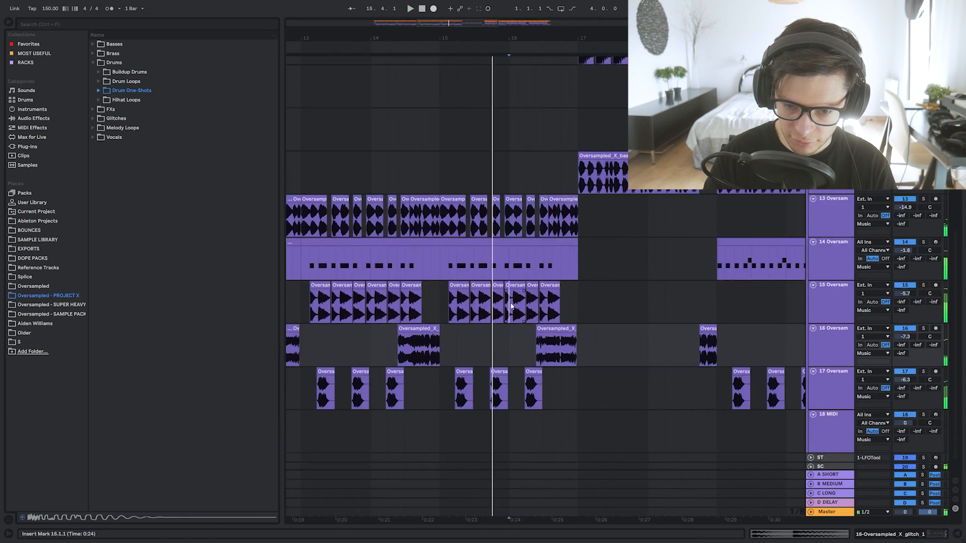
Step: Delete the bass and glitch clip material between bars 16 and 17 on tracks 13 to 17, and play up to the gap
{"action": "left_click_drag", "start_coordinate": [510, 302], "coordinate": [610, 221]}
{"action": "key", "text": "Delete"}
{"action": "left_click_drag", "start_coordinate": [509, 359], "coordinate": [639, 387]}
{"action": "key", "text": "Delete"}
{"action": "left_click", "coordinate": [485, 347]}
{"action": "key", "text": "space"}
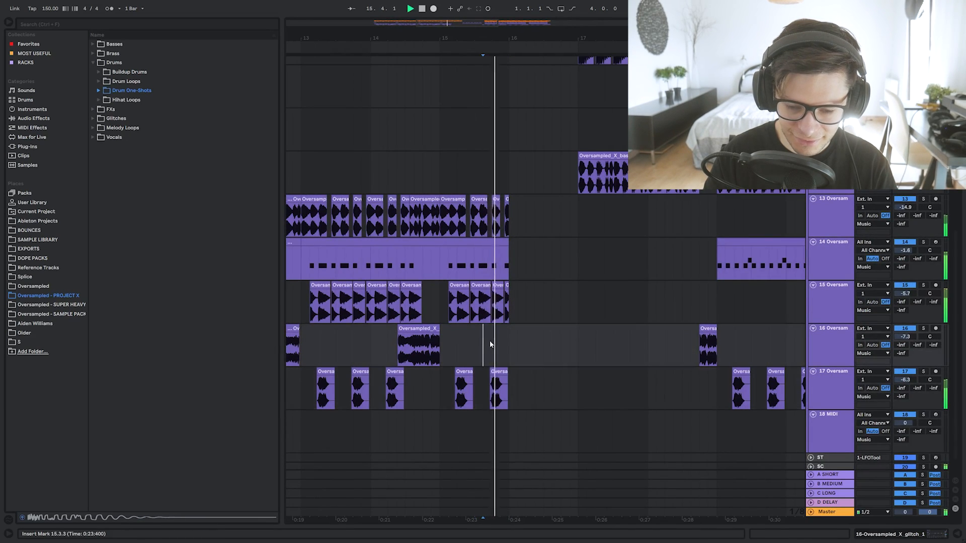
Step: Fill bar 16 of track 16 with Oversampled_X_glitch_249 from the Glitches folder, and insert an audio track below it
{"action": "scroll", "coordinate": [532, 317], "scroll_direction": "up", "scroll_amount": 2}
{"action": "left_click_drag", "start_coordinate": [532, 322], "coordinate": [513, 242]}
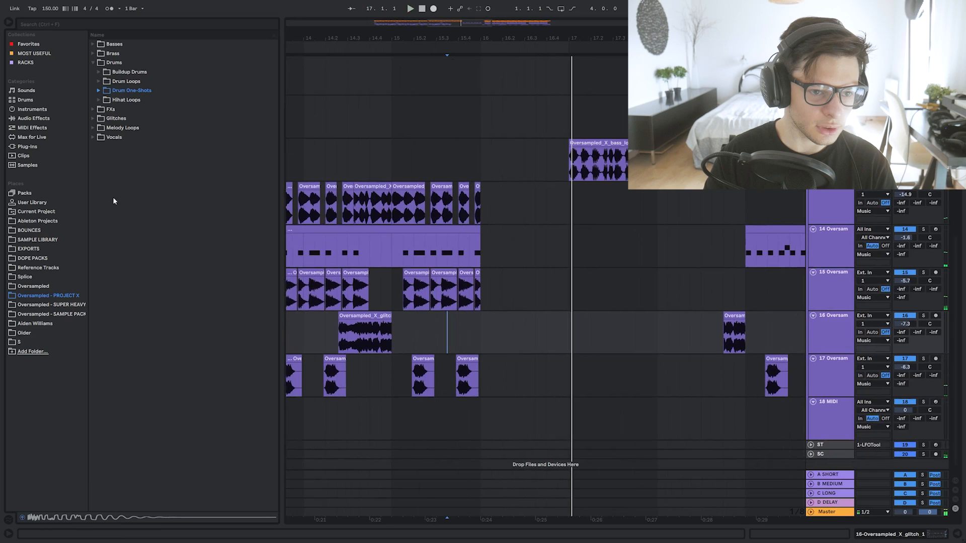
{"action": "left_click", "coordinate": [116, 117]}
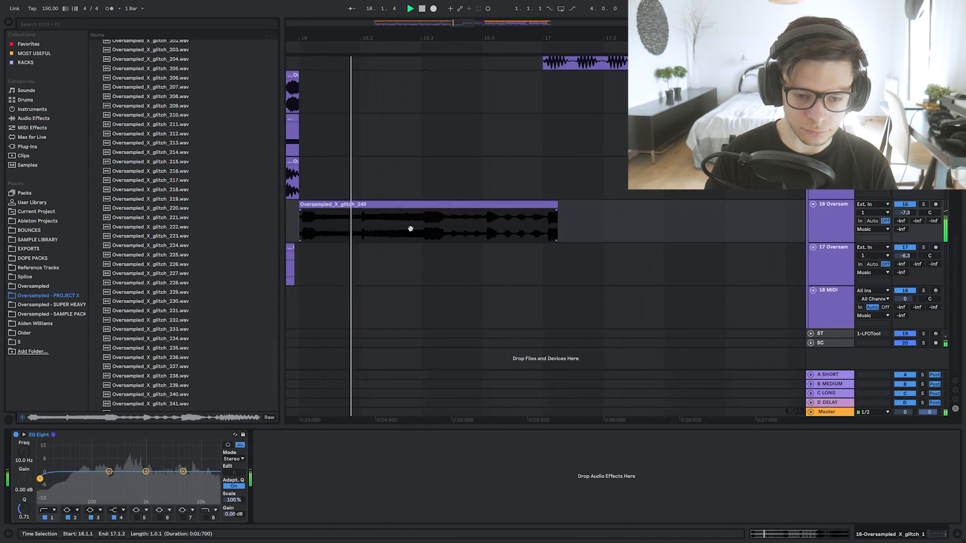
{"action": "left_click", "coordinate": [582, 232]}
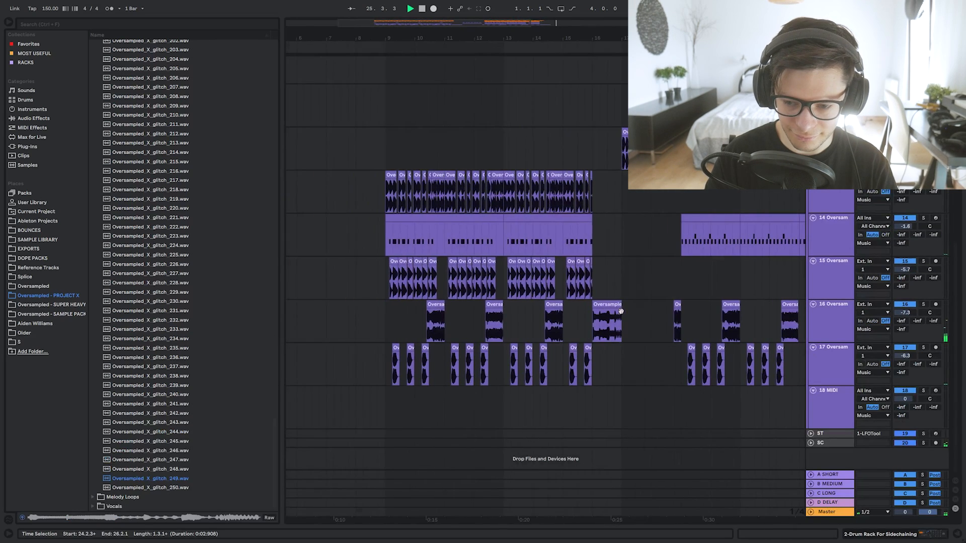
{"action": "left_click", "coordinate": [825, 323]}
{"action": "key", "text": "ctrl+t"}
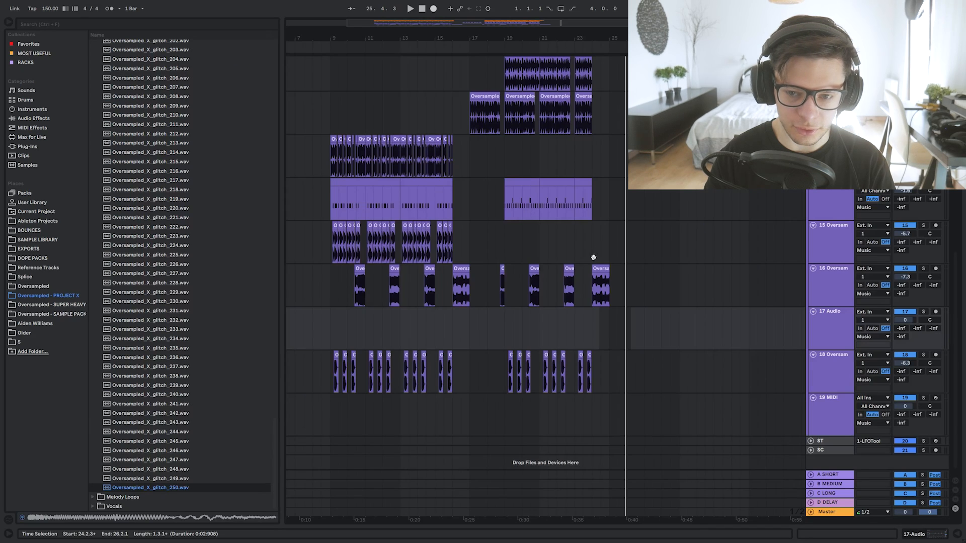
Step: Repeat the drum clips from bar 25 onward
{"action": "left_click_drag", "start_coordinate": [594, 257], "coordinate": [483, 511]}
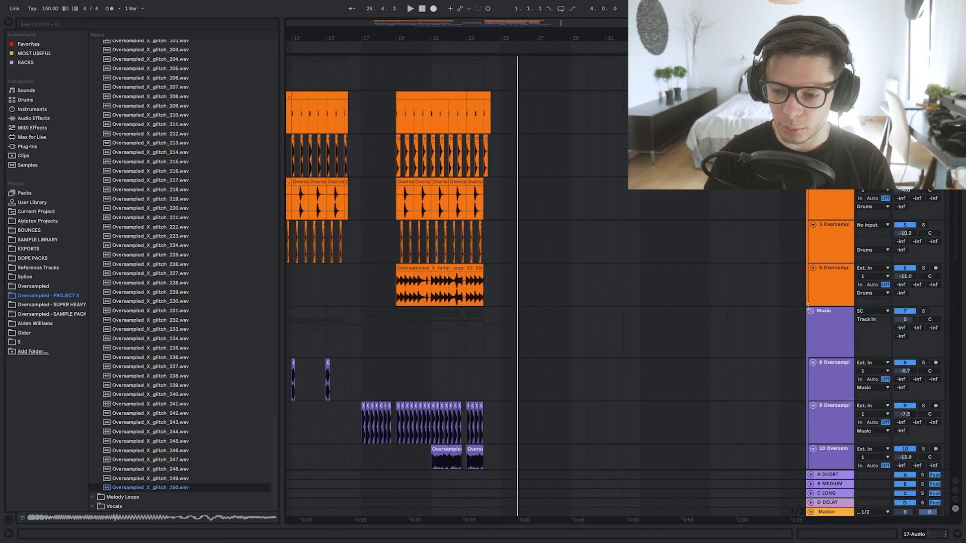
{"action": "left_click", "coordinate": [813, 311]}
{"action": "left_click_drag", "start_coordinate": [431, 135], "coordinate": [554, 134]}
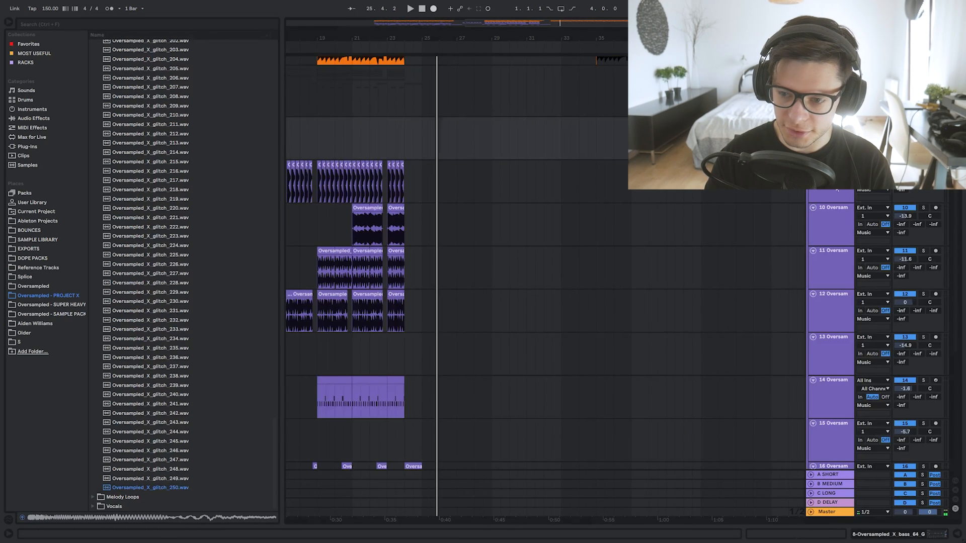
Step: Insert an audio track below the bass_64_G track, place Oversampled_X_glitch_250 on it at bar 25 and play it
{"action": "key", "text": "ctrl+t"}
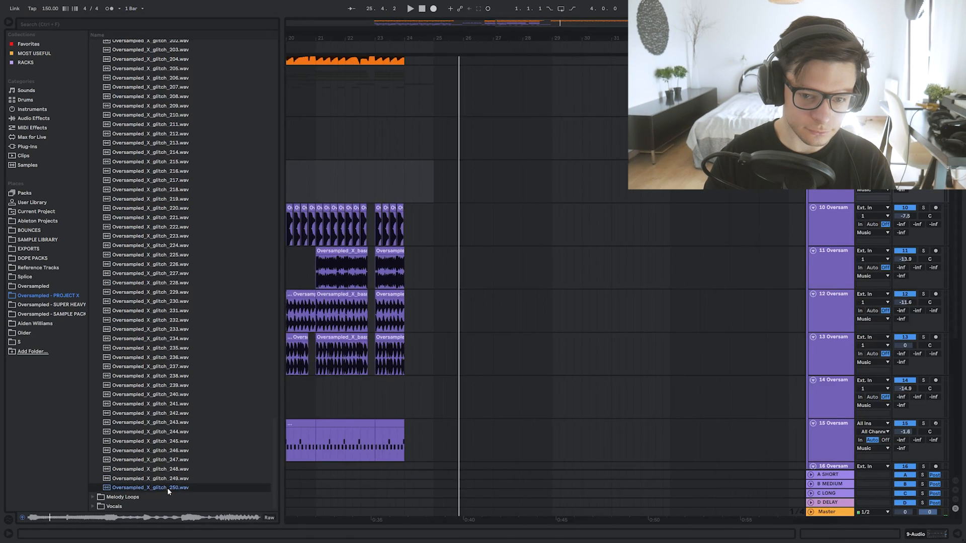
{"action": "left_click_drag", "start_coordinate": [168, 488], "coordinate": [438, 195]}
{"action": "key", "text": "space"}
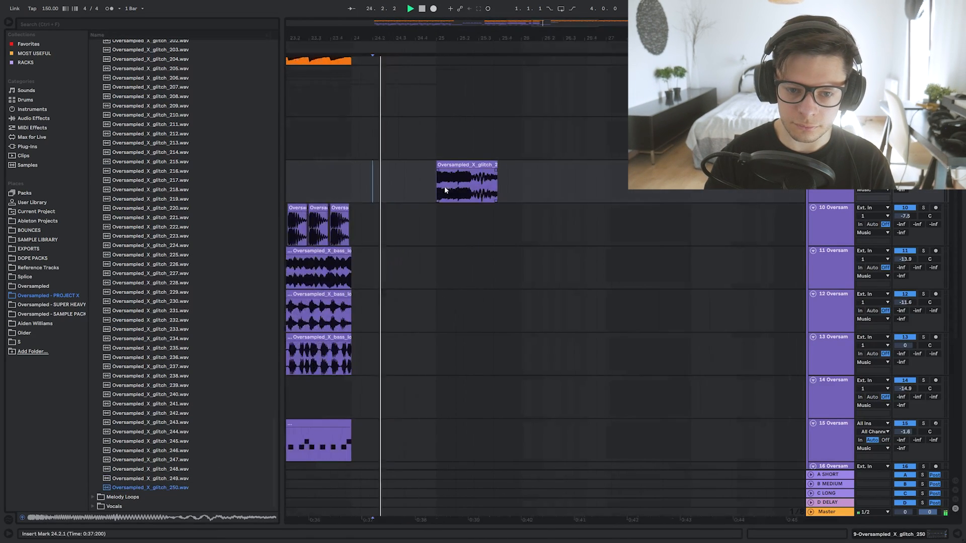
{"action": "scroll", "coordinate": [445, 190], "scroll_direction": "up", "scroll_amount": 2}
{"action": "left_click_drag", "start_coordinate": [545, 184], "coordinate": [472, 282]}
{"action": "key", "text": "space"}
{"action": "double_click", "coordinate": [471, 282]}
{"action": "key", "text": "space"}
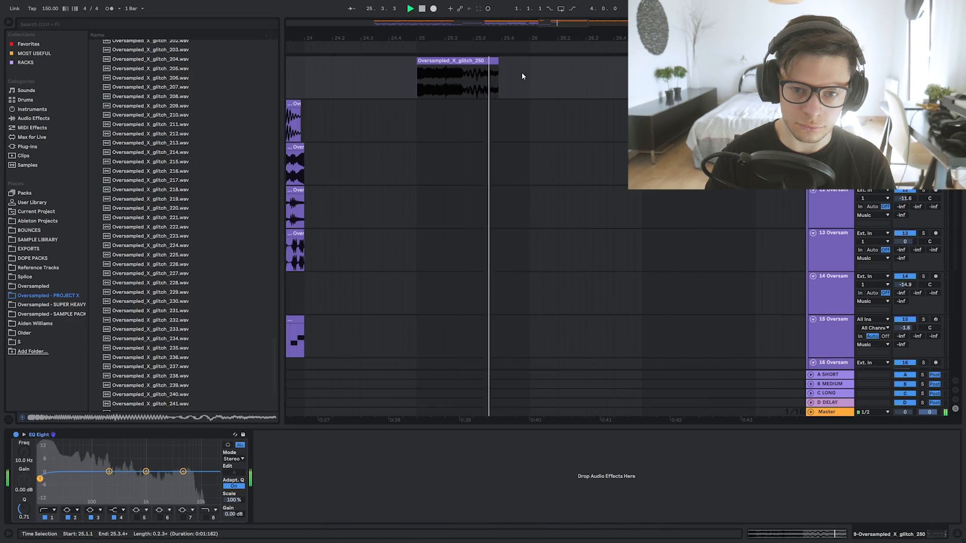
{"action": "left_click_drag", "start_coordinate": [522, 72], "coordinate": [500, 170]}
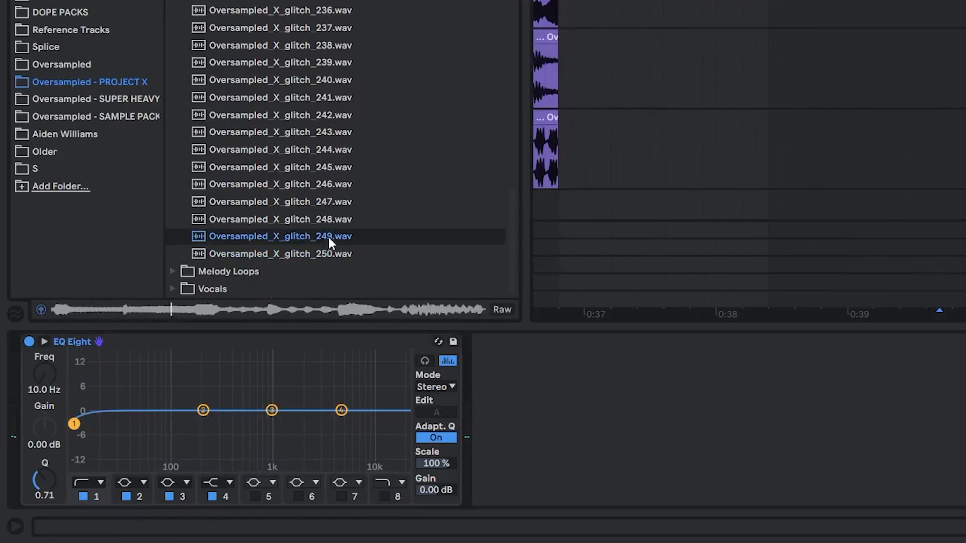
Step: Audition the Oversampled_X_glitch_248, glitch_247 and glitch_246 samples
{"action": "left_click", "coordinate": [332, 220]}
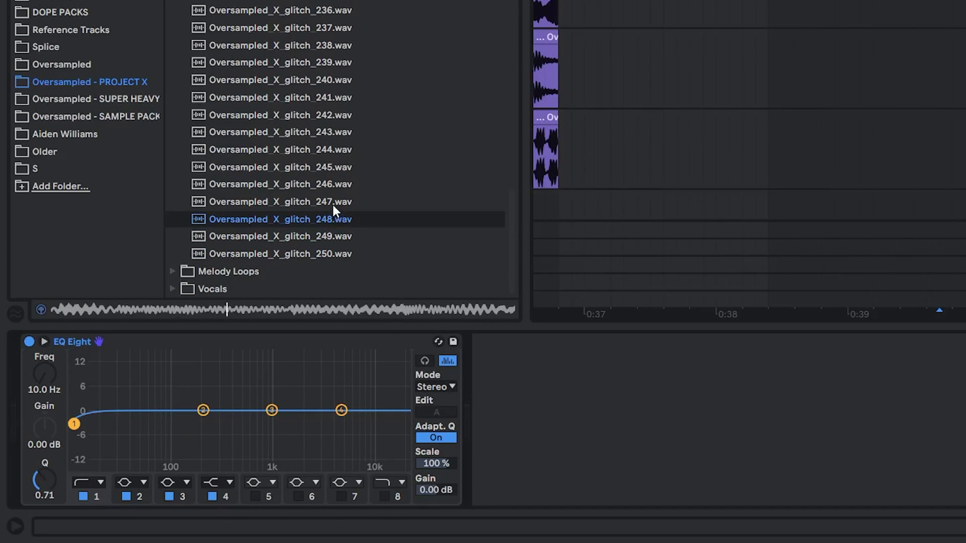
{"action": "left_click", "coordinate": [331, 202]}
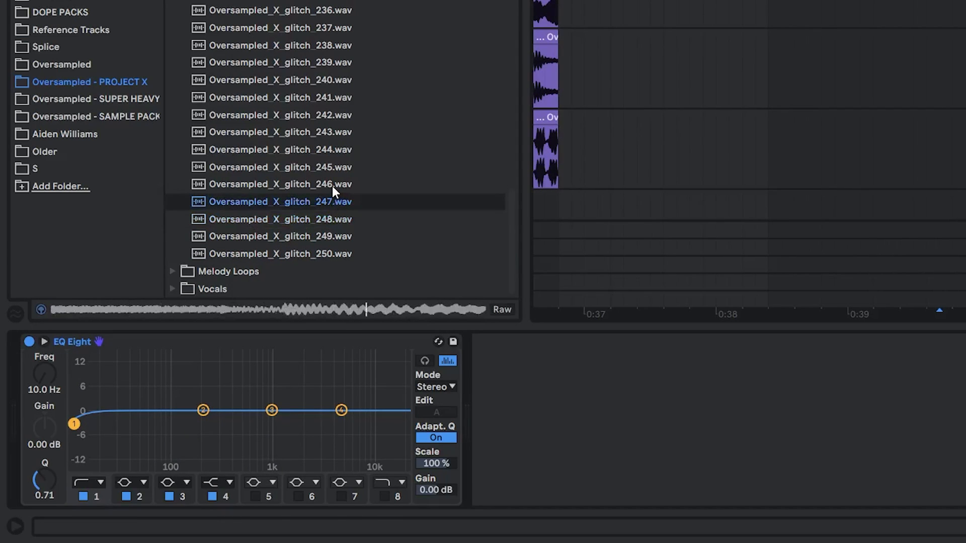
{"action": "left_click", "coordinate": [332, 185]}
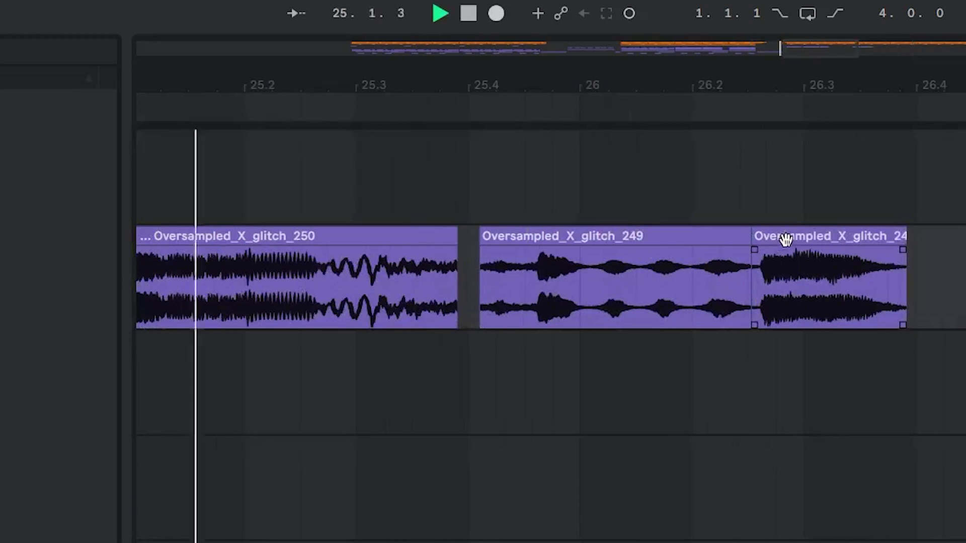
Step: Rearrange the chopped glitch clips following Oversampled_X_glitch_250, including slices of glitch_115, and play the sequence
{"action": "left_click_drag", "start_coordinate": [781, 242], "coordinate": [924, 259]}
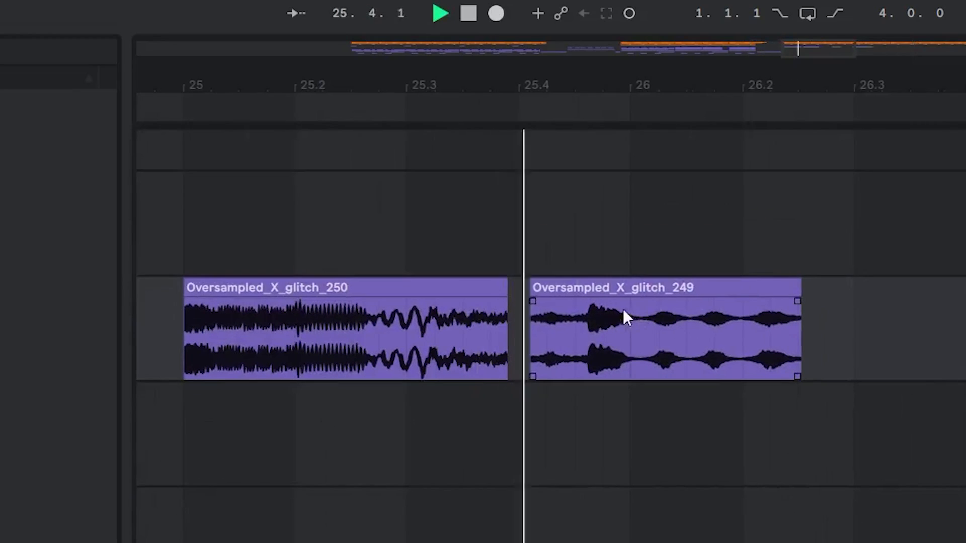
{"action": "left_click", "coordinate": [276, 267]}
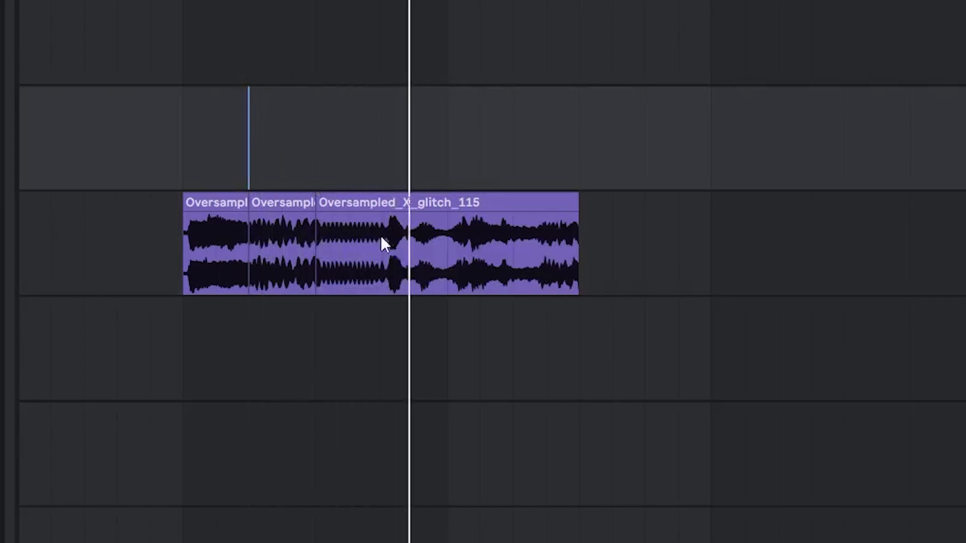
{"action": "left_click", "coordinate": [384, 251]}
{"action": "left_click_drag", "start_coordinate": [392, 252], "coordinate": [455, 252]}
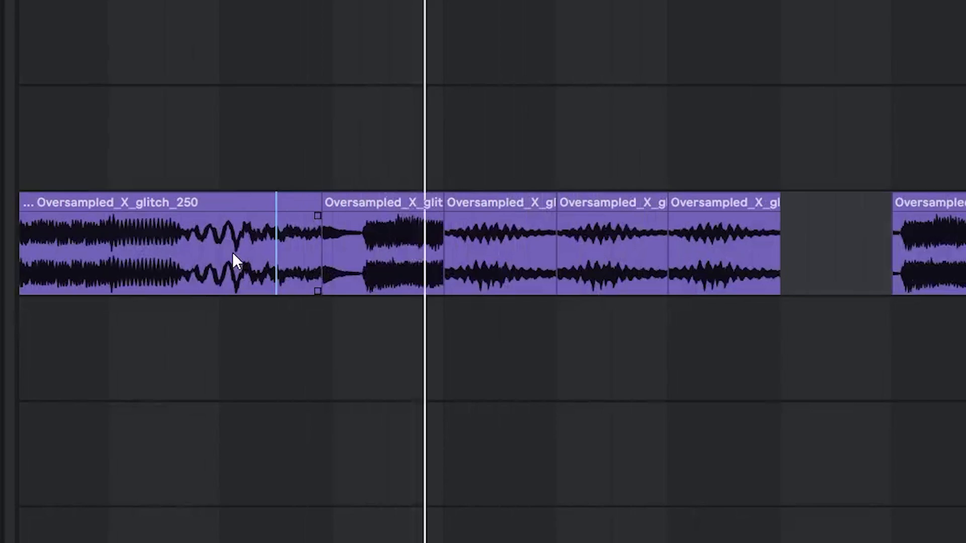
{"action": "left_click", "coordinate": [500, 197]}
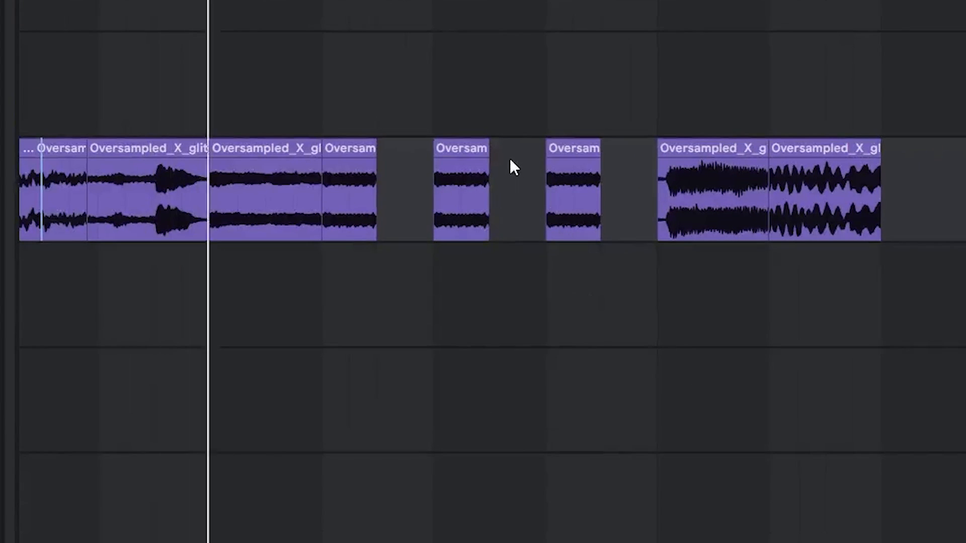
Step: Try to lengthen two of the short glitch clips so they fill the gaps after them, and undo the last change
{"action": "left_click_drag", "start_coordinate": [491, 166], "coordinate": [537, 151]}
{"action": "left_click_drag", "start_coordinate": [599, 153], "coordinate": [656, 150]}
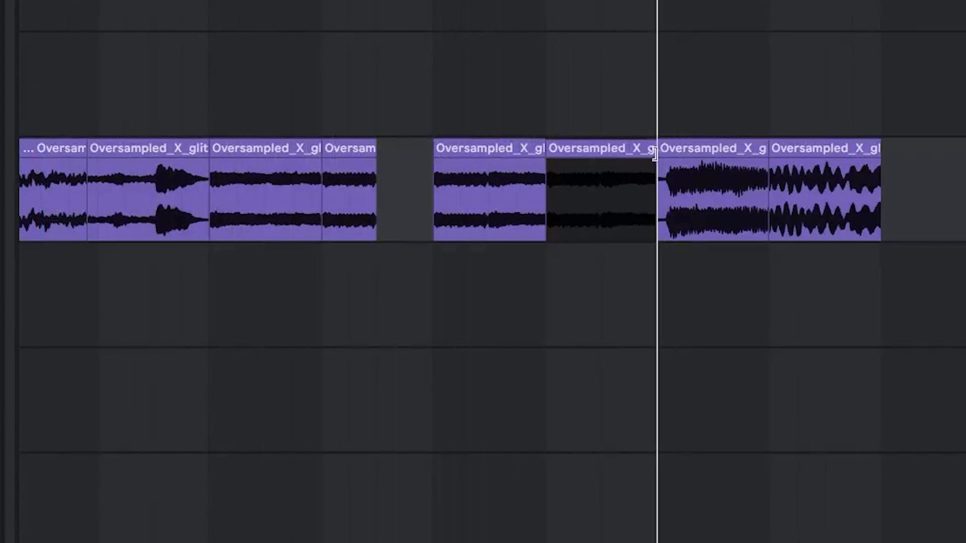
{"action": "left_click", "coordinate": [432, 85]}
{"action": "key", "text": "super+z"}
{"action": "left_click", "coordinate": [327, 113]}
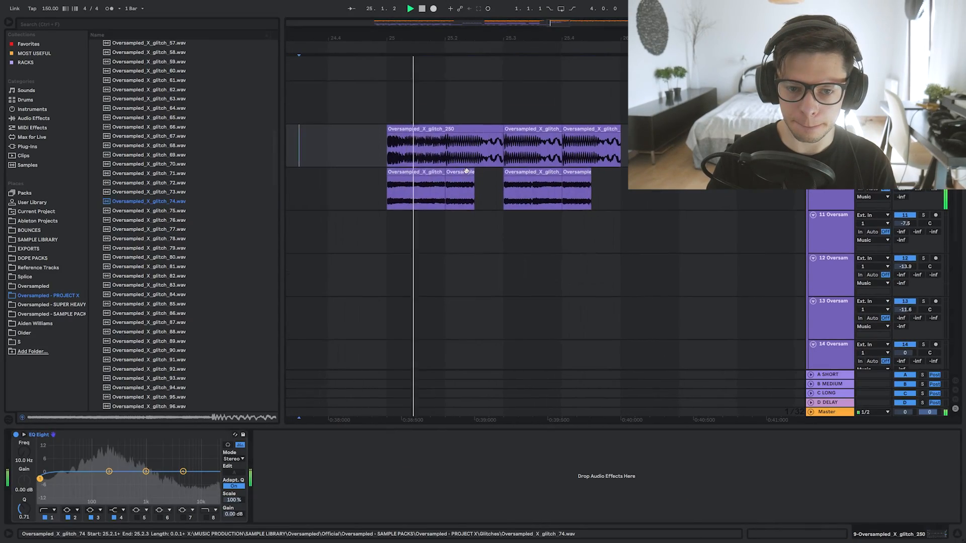
Step: Play the glitch_250 slices layered with glitch_74, and copy the last glitch_250 slice of bar 25 into bar 26
{"action": "left_click", "coordinate": [447, 148]}
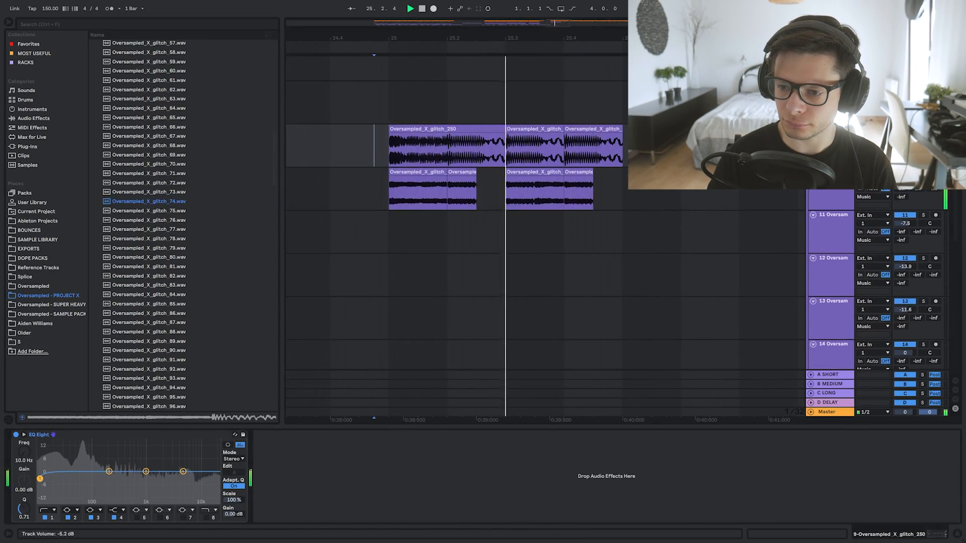
{"action": "left_click", "coordinate": [435, 173]}
{"action": "left_click", "coordinate": [129, 434]}
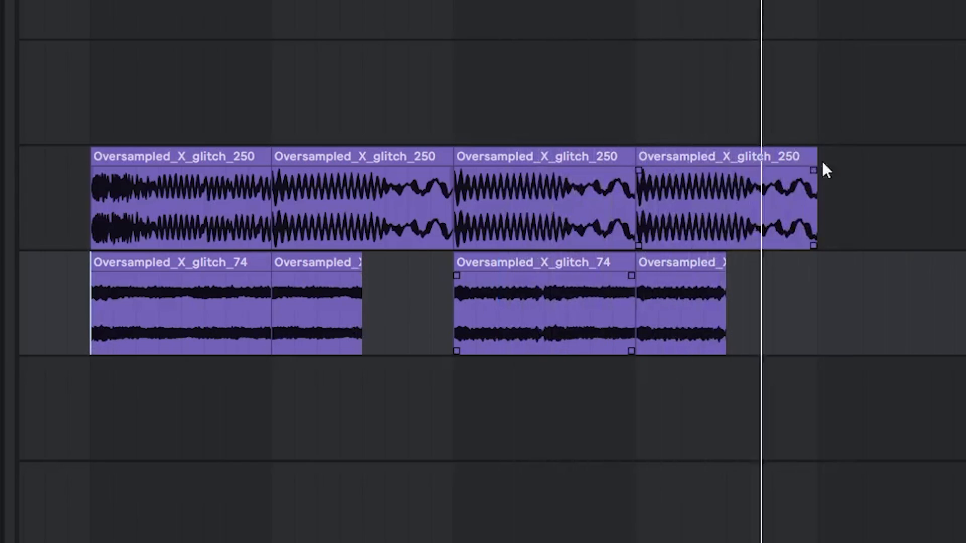
{"action": "left_click_drag", "start_coordinate": [729, 155], "coordinate": [898, 157]}
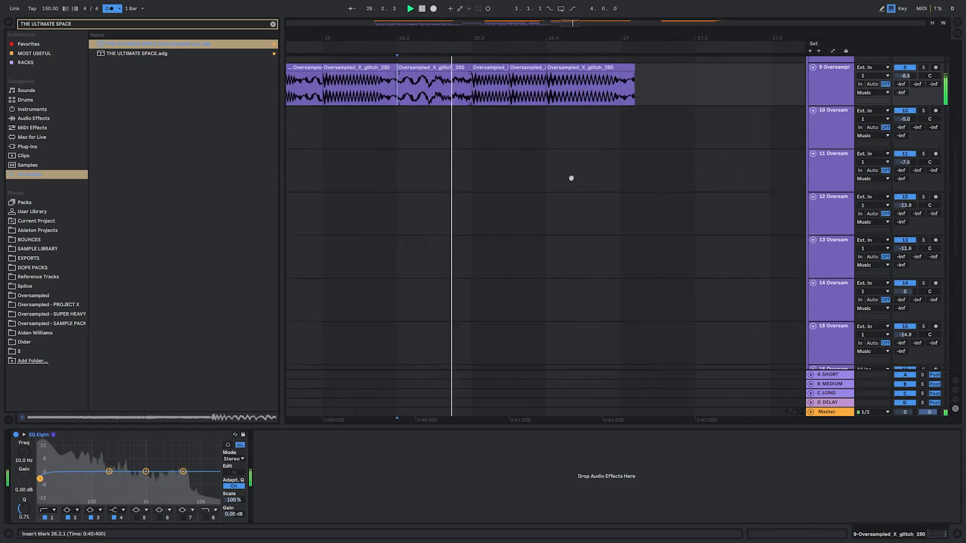
Step: Play through the layered glitch clips of bars 25 and 26, and adjust the transposition of the glitch_74 clip in bar 26
{"action": "scroll", "coordinate": [573, 179], "scroll_direction": "down", "scroll_amount": 4}
{"action": "left_click", "coordinate": [354, 124]}
{"action": "scroll", "coordinate": [644, 128], "scroll_direction": "up", "scroll_amount": 3}
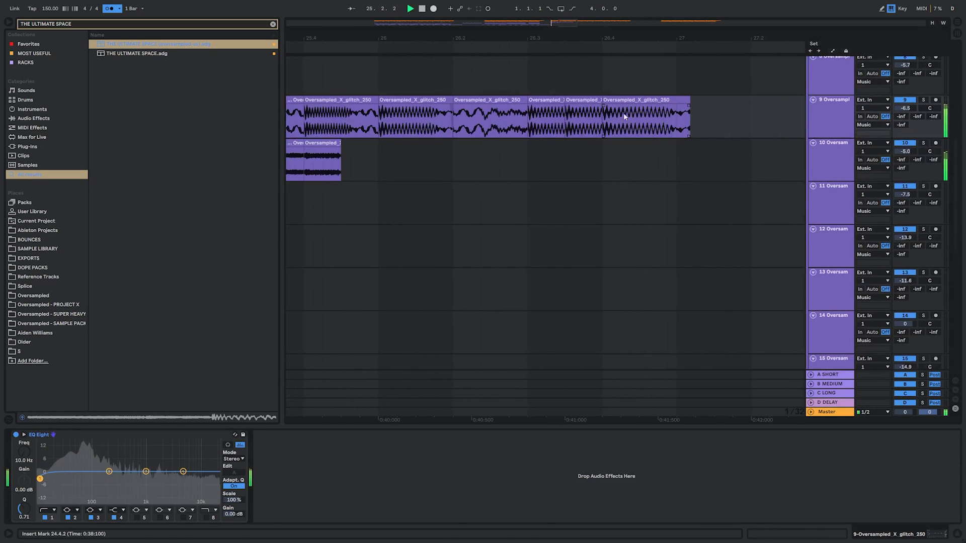
{"action": "left_click_drag", "start_coordinate": [528, 132], "coordinate": [548, 147]}
{"action": "scroll", "coordinate": [548, 147], "scroll_direction": "down", "scroll_amount": 4}
{"action": "left_click_drag", "start_coordinate": [515, 211], "coordinate": [455, 184]}
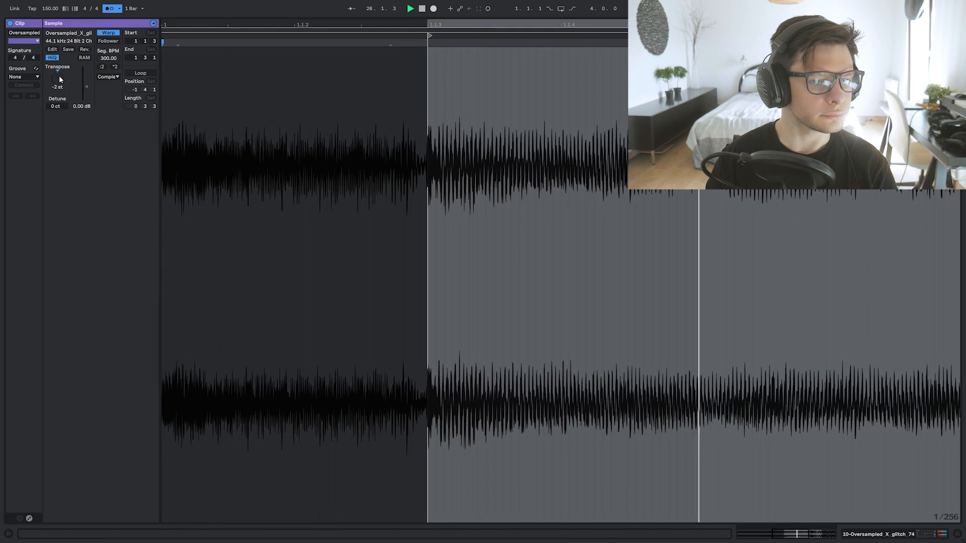
{"action": "left_click_drag", "start_coordinate": [59, 77], "coordinate": [56, 82]}
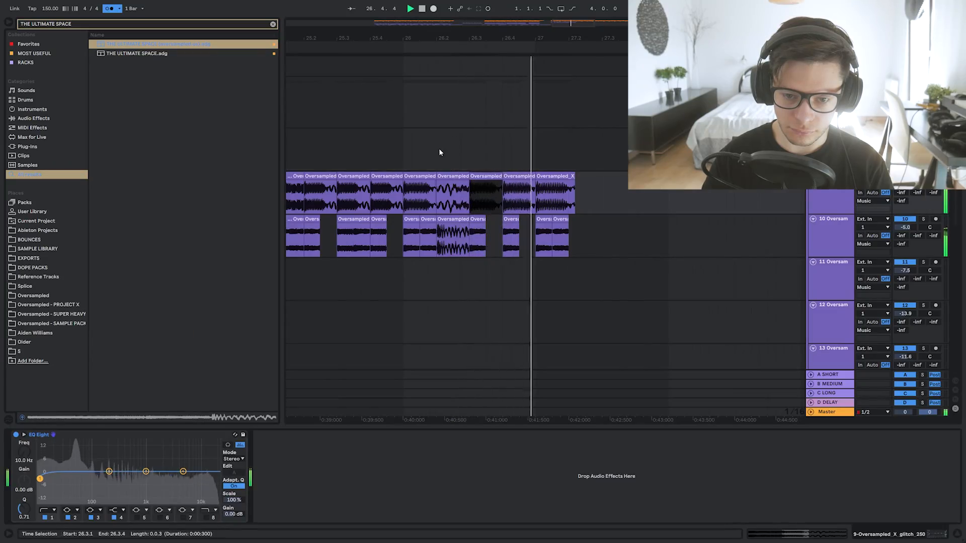
Step: Adjust the glitch_74 slice at the end of bar 27 and play the layered glitch section from bar 25
{"action": "left_click", "coordinate": [392, 150]}
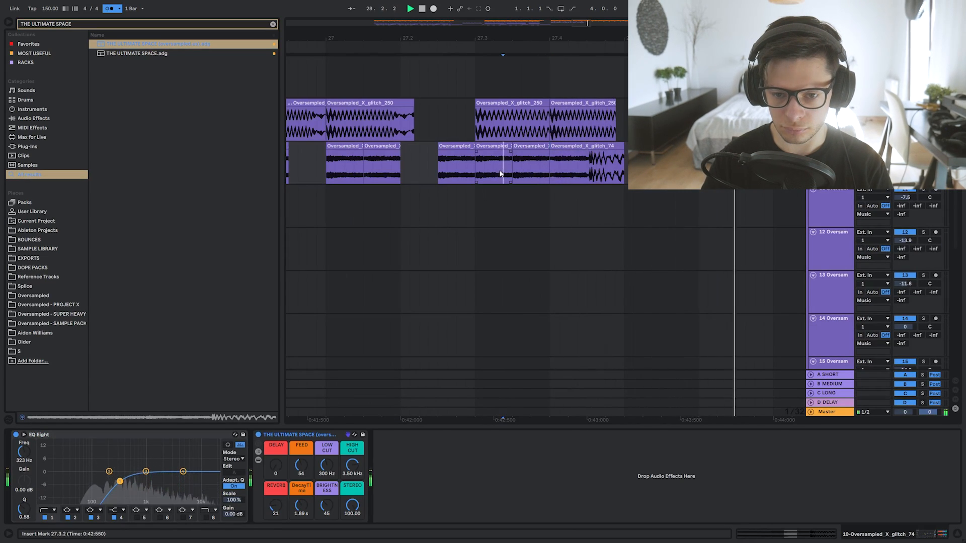
{"action": "left_click_drag", "start_coordinate": [546, 146], "coordinate": [624, 146]}
{"action": "key", "text": "space"}
{"action": "key", "text": "space"}
{"action": "scroll", "coordinate": [523, 165], "scroll_direction": "down", "scroll_amount": 5}
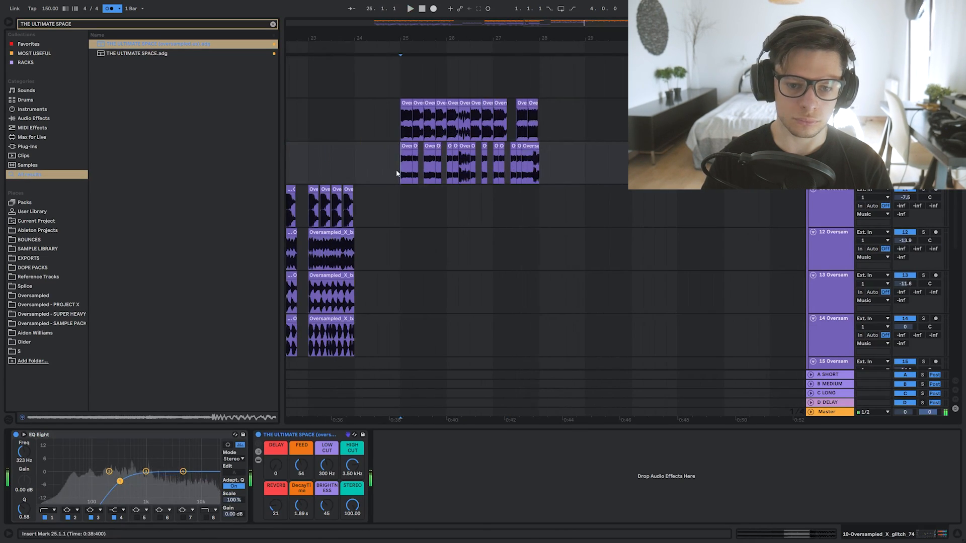
{"action": "key", "text": "space"}
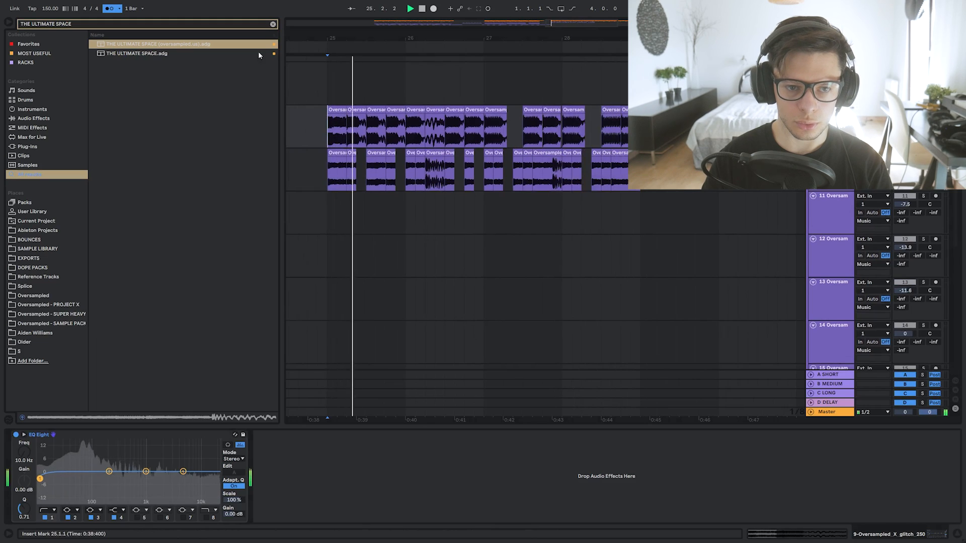
Step: Clear the browser search and trim the end of the glitch_250 slice at 27.4 during playback
{"action": "left_click", "coordinate": [273, 24]}
{"action": "scroll", "coordinate": [453, 106], "scroll_direction": "up", "scroll_amount": 2}
{"action": "left_click", "coordinate": [464, 112]}
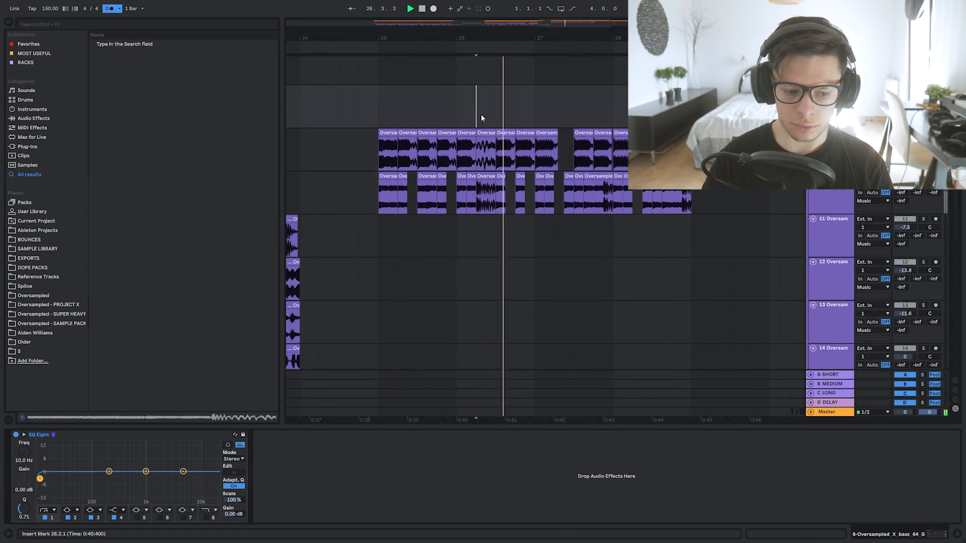
{"action": "left_click", "coordinate": [489, 166]}
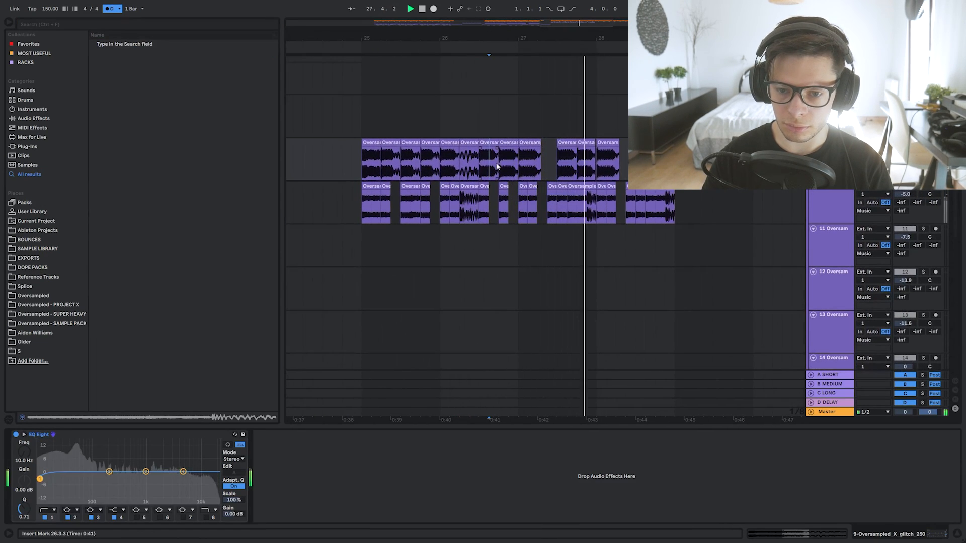
{"action": "scroll", "coordinate": [598, 143], "scroll_direction": "up", "scroll_amount": 4}
{"action": "left_click_drag", "start_coordinate": [597, 143], "coordinate": [594, 143]}
{"action": "scroll", "coordinate": [593, 144], "scroll_direction": "down", "scroll_amount": 5}
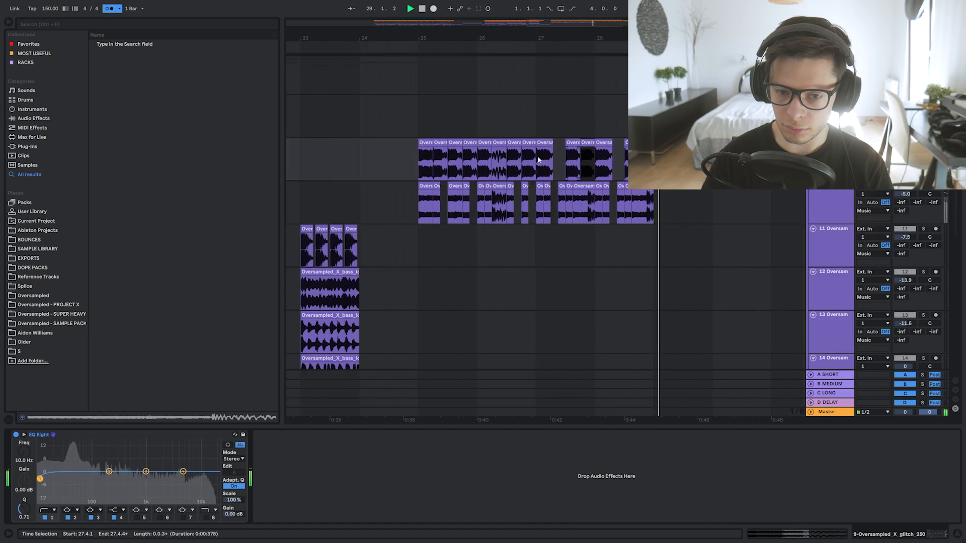
Step: Play the layered glitch clips from bar 26 and paste a glitch_74 slice into bar 27
{"action": "left_click", "coordinate": [478, 175]}
{"action": "key", "text": "space"}
{"action": "key", "text": "space"}
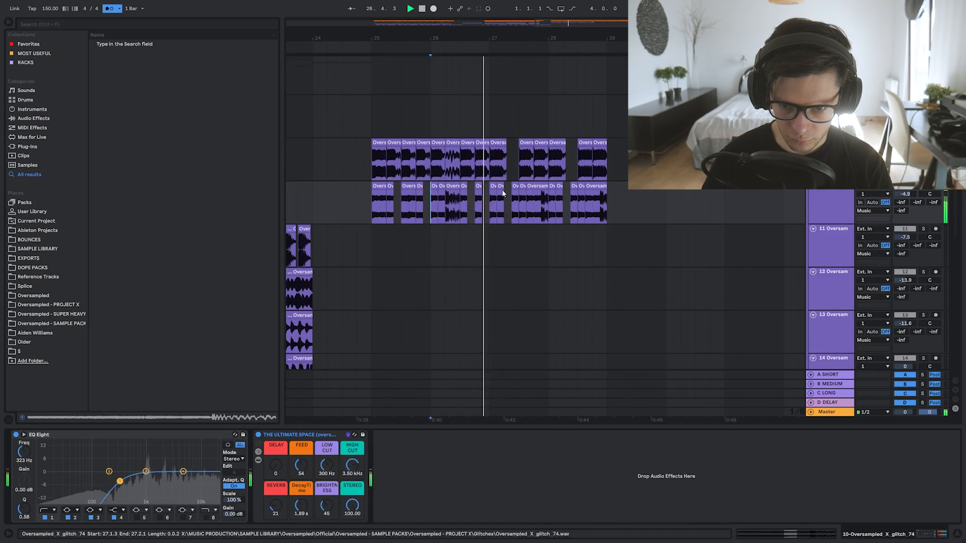
{"action": "left_click", "coordinate": [494, 186]}
{"action": "key", "text": "ctrl+v"}
{"action": "left_click", "coordinate": [493, 206]}
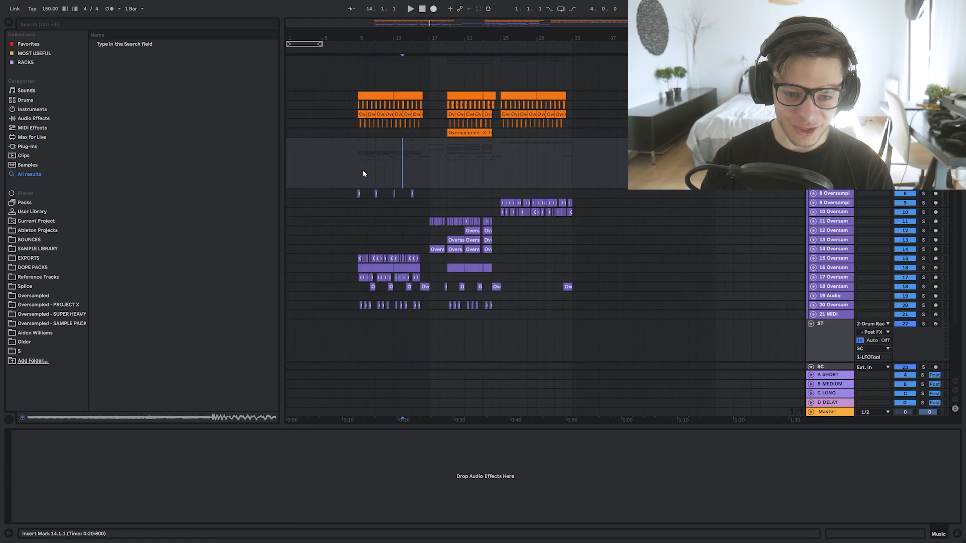
Step: Save the project, play the arrangement from bar 9, and fold the ST track
{"action": "scroll", "coordinate": [363, 170], "scroll_direction": "up", "scroll_amount": 5}
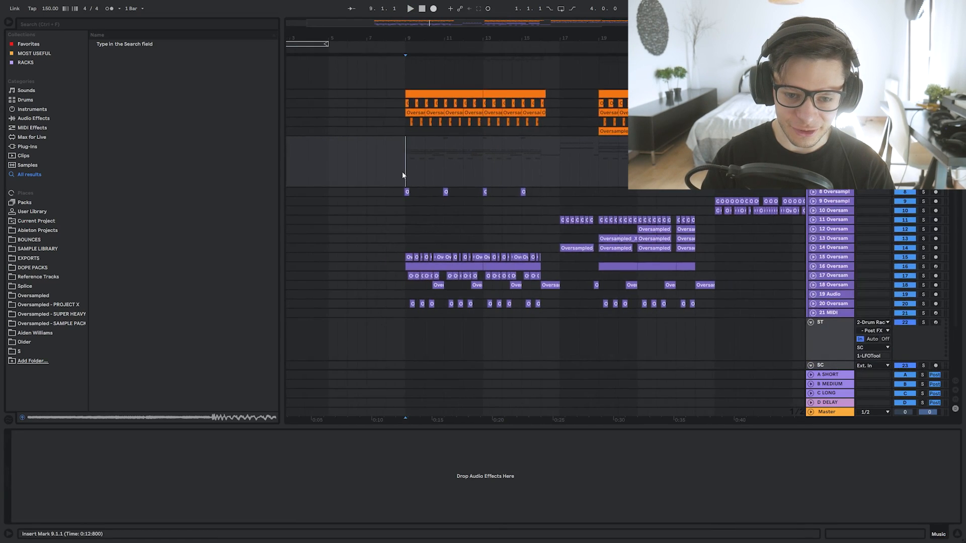
{"action": "key", "text": "ctrl+s"}
{"action": "left_click", "coordinate": [560, 178]}
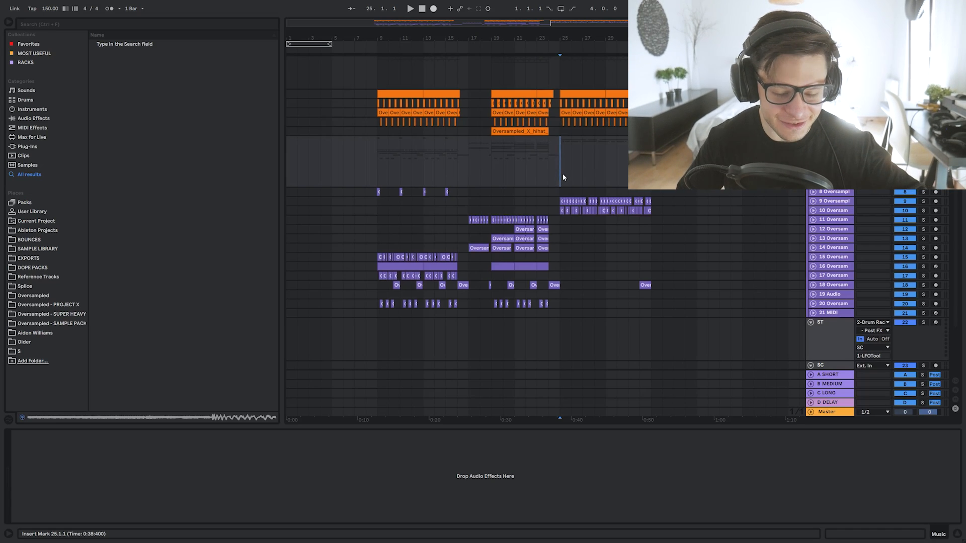
{"action": "left_click", "coordinate": [379, 176]}
{"action": "key", "text": "space"}
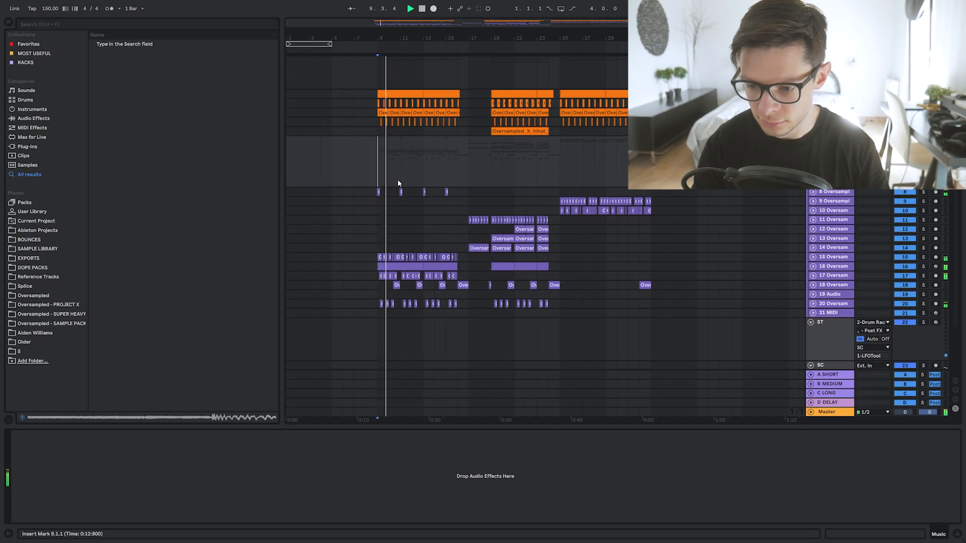
{"action": "left_click", "coordinate": [811, 323]}
{"action": "left_click", "coordinate": [811, 331]}
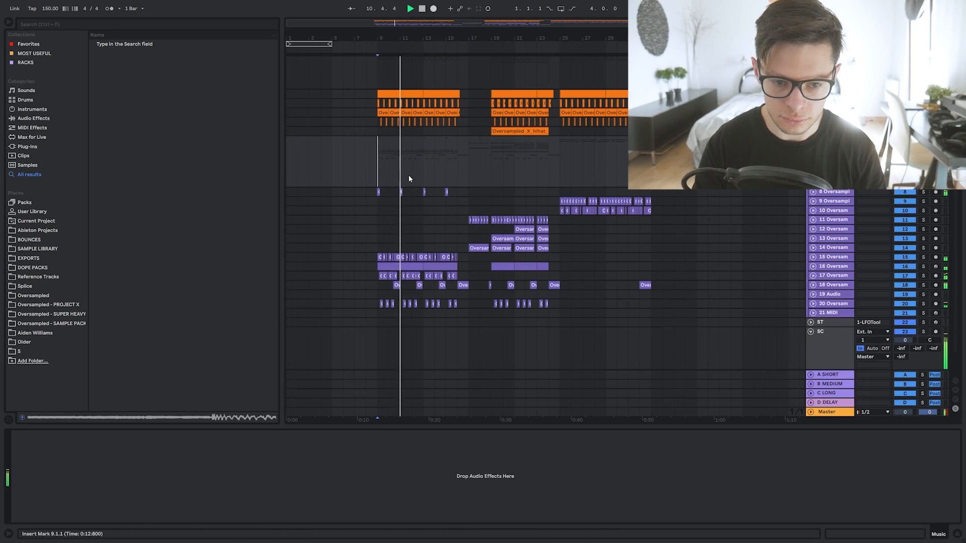
{"action": "left_click_drag", "start_coordinate": [409, 176], "coordinate": [451, 154]}
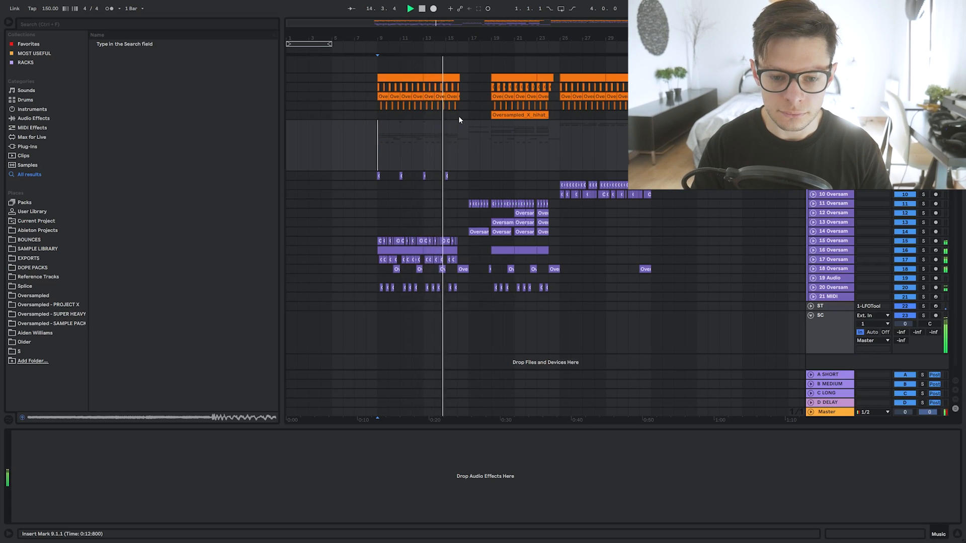
Step: Continue playback from bar 17 through the second drop phrase and save the project
{"action": "left_click", "coordinate": [469, 147]}
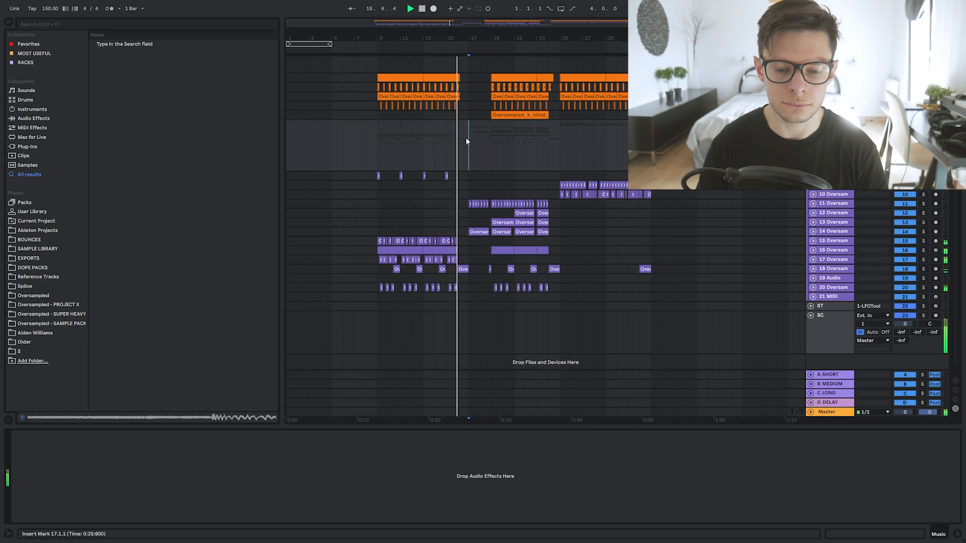
{"action": "scroll", "coordinate": [467, 141], "scroll_direction": "up", "scroll_amount": 4}
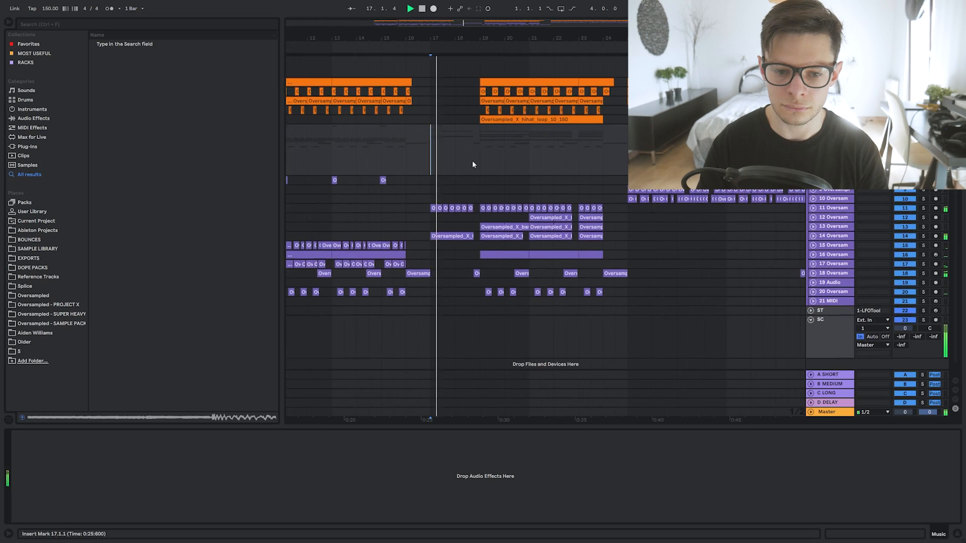
{"action": "scroll", "coordinate": [472, 161], "scroll_direction": "down", "scroll_amount": 2}
{"action": "key", "text": "ctrl+s"}
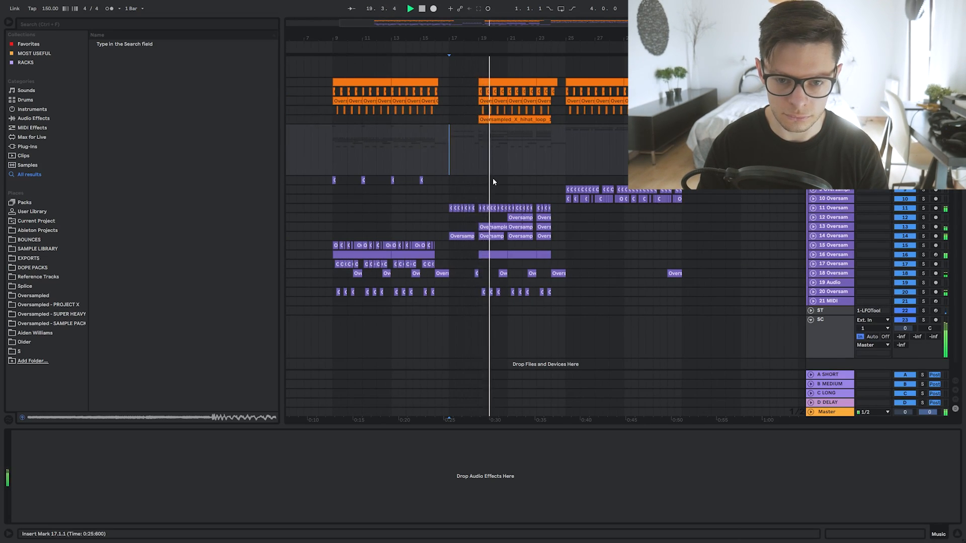
Step: Unfold the tracks and duplicate the kick clips of bars 9 to 18 onto the range starting at bar 19
{"action": "left_click_drag", "start_coordinate": [700, 223], "coordinate": [712, 236]}
{"action": "left_click", "coordinate": [813, 104], "text": "alt"}
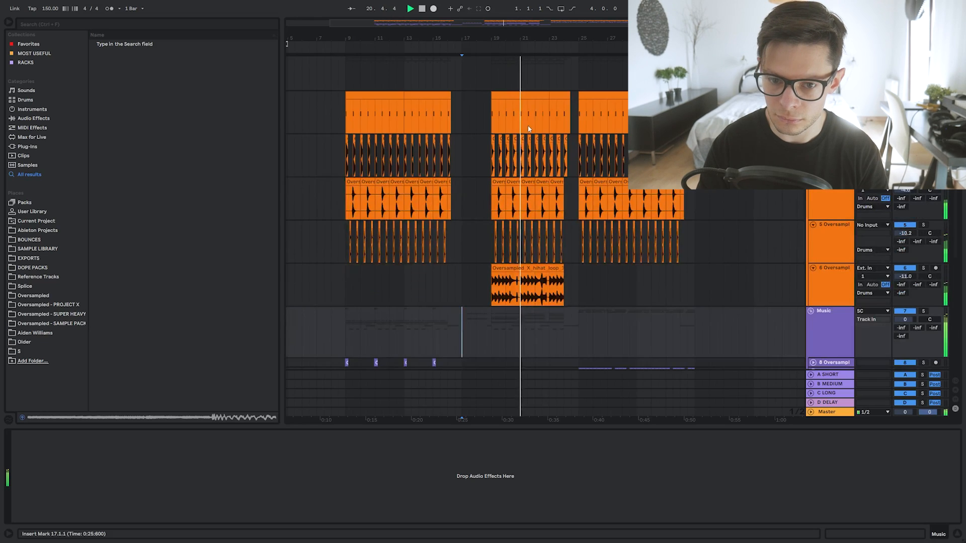
{"action": "scroll", "coordinate": [527, 125], "scroll_direction": "up", "scroll_amount": 4}
{"action": "scroll", "coordinate": [521, 136], "scroll_direction": "down", "scroll_amount": 4}
{"action": "left_click_drag", "start_coordinate": [464, 163], "coordinate": [336, 165]}
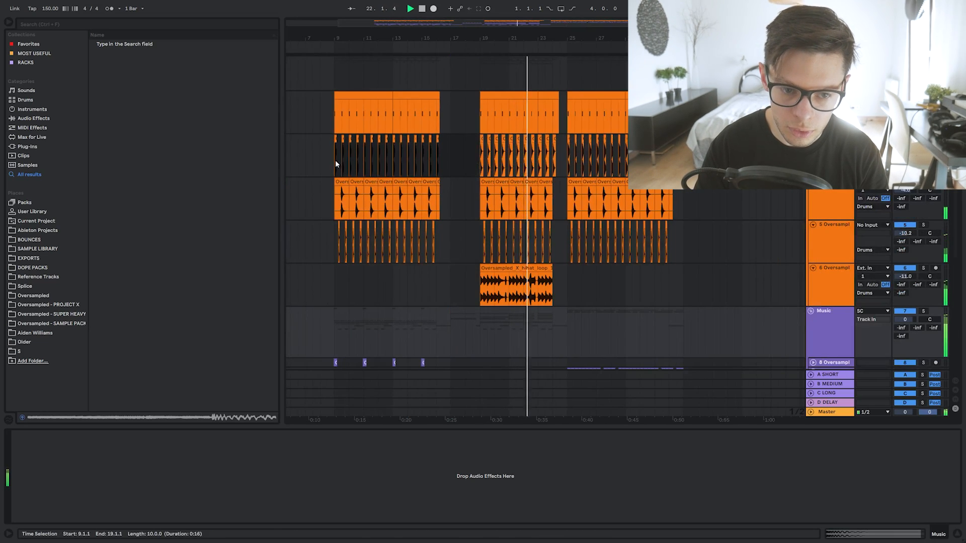
{"action": "key", "text": "ctrl+d"}
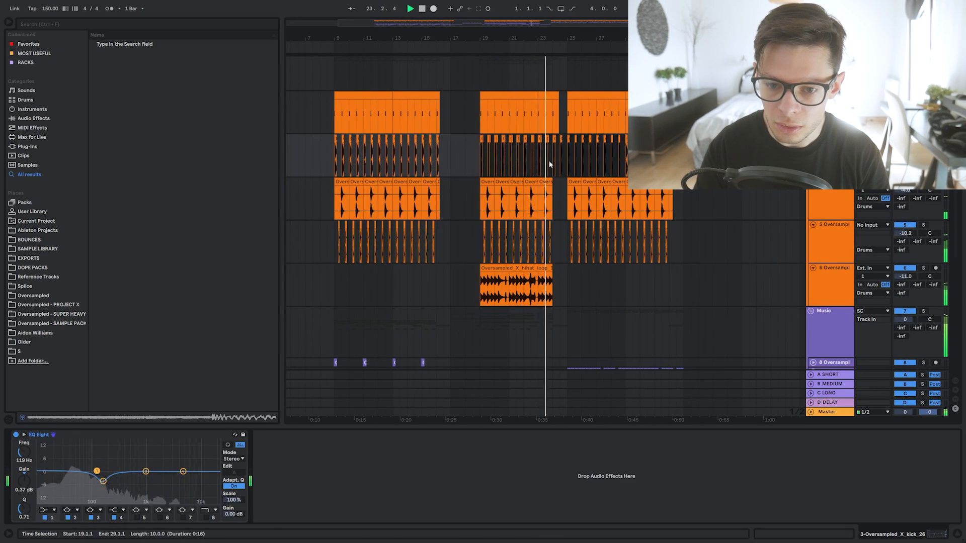
Step: Clear the kick clips from bar 19 onward and duplicate the kicks from the bar 9 range there again
{"action": "scroll", "coordinate": [535, 159], "scroll_direction": "up", "scroll_amount": 2}
{"action": "scroll", "coordinate": [535, 159], "scroll_direction": "up", "scroll_amount": 3}
{"action": "left_click_drag", "start_coordinate": [599, 157], "coordinate": [676, 152]}
{"action": "scroll", "coordinate": [679, 153], "scroll_direction": "down", "scroll_amount": 2}
{"action": "left_click", "coordinate": [693, 153]}
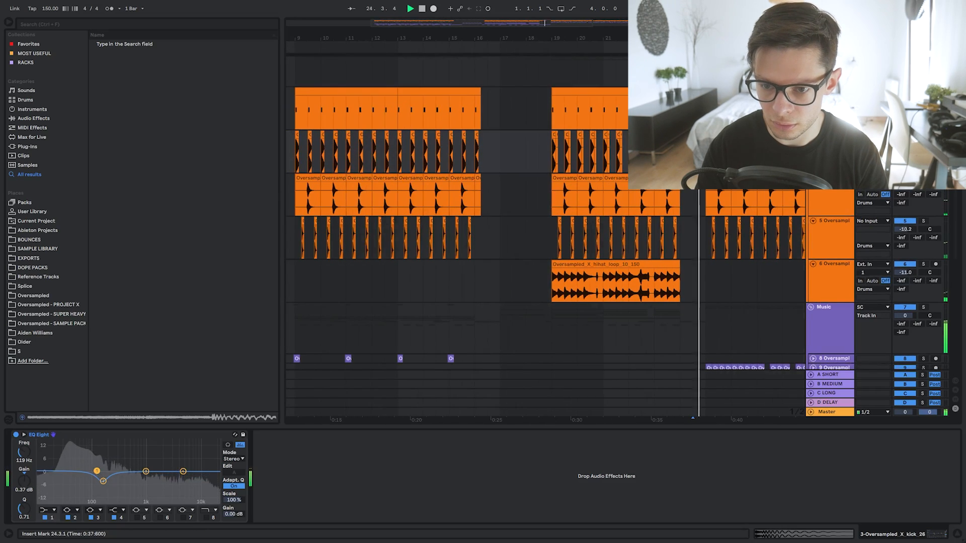
{"action": "left_click_drag", "start_coordinate": [551, 153], "coordinate": [305, 159]}
{"action": "left_click", "coordinate": [582, 160]}
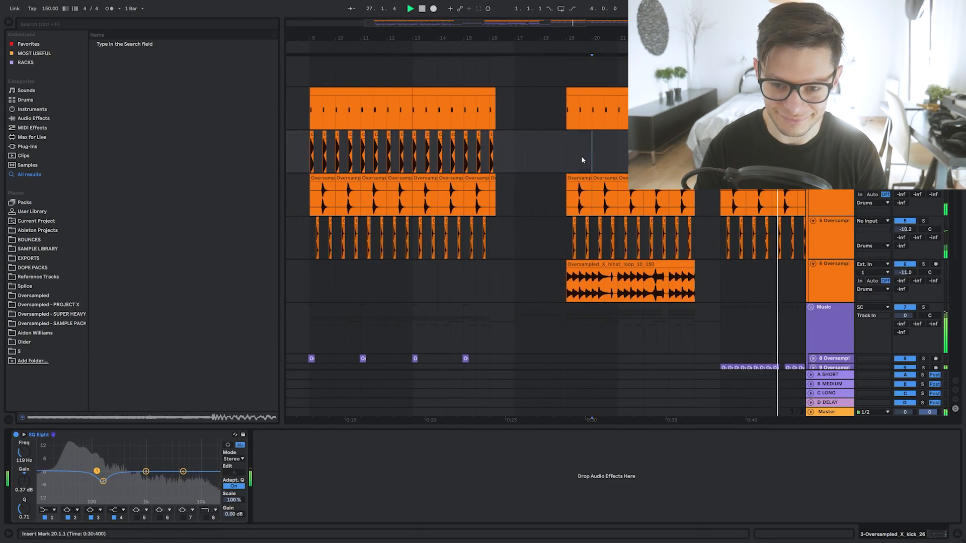
{"action": "scroll", "coordinate": [584, 157], "scroll_direction": "down", "scroll_amount": 4}
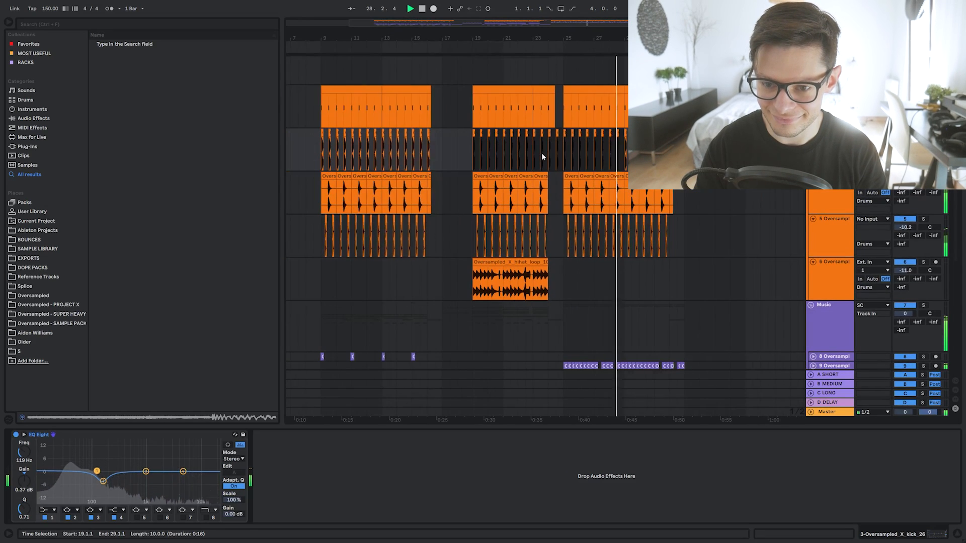
Step: Check the duplicated kick clips from bar 19 onward, including the single kick at 24.3, against the other drum layers
{"action": "scroll", "coordinate": [624, 148], "scroll_direction": "up", "scroll_amount": 8}
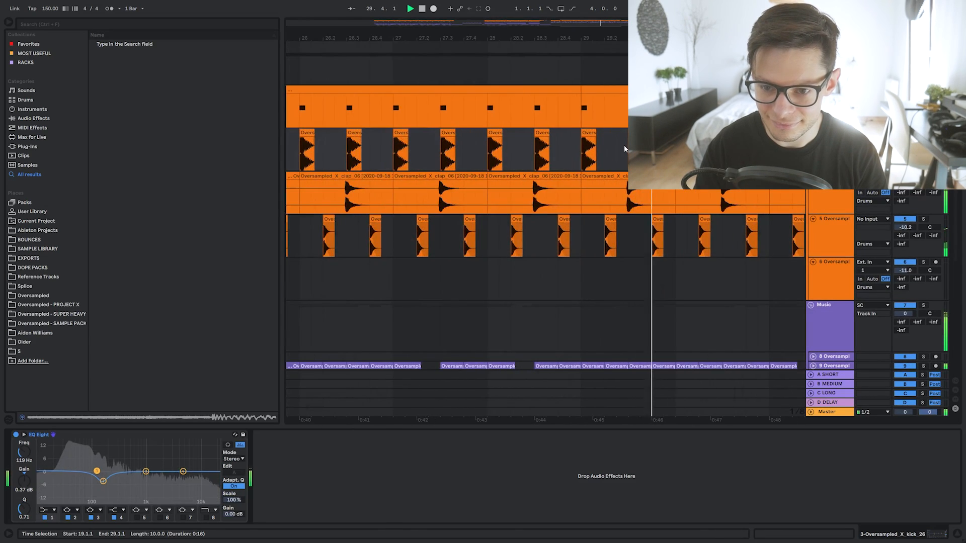
{"action": "scroll", "coordinate": [624, 149], "scroll_direction": "down", "scroll_amount": 10}
{"action": "scroll", "coordinate": [557, 159], "scroll_direction": "up", "scroll_amount": 10}
{"action": "left_click", "coordinate": [507, 144]}
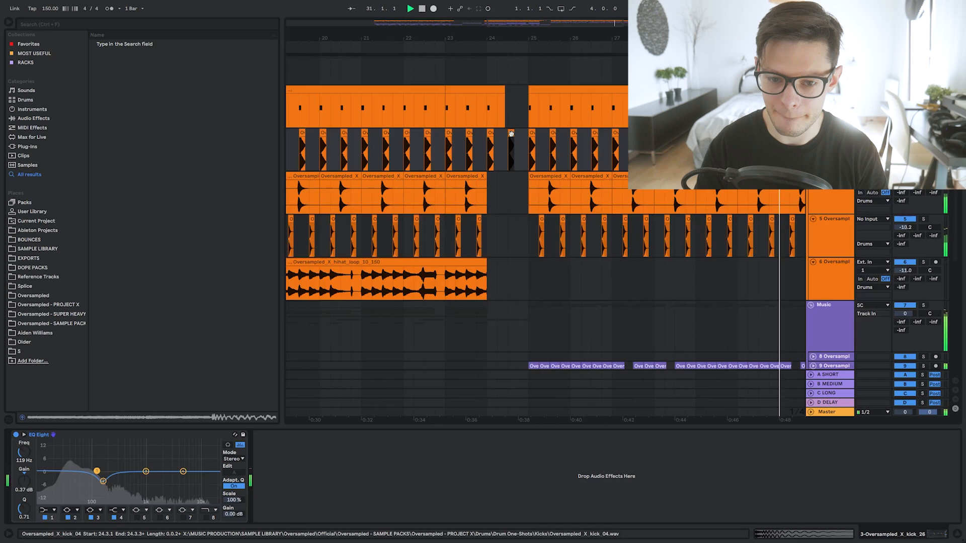
{"action": "scroll", "coordinate": [507, 141], "scroll_direction": "down", "scroll_amount": 10}
{"action": "left_click_drag", "start_coordinate": [506, 143], "coordinate": [575, 135]}
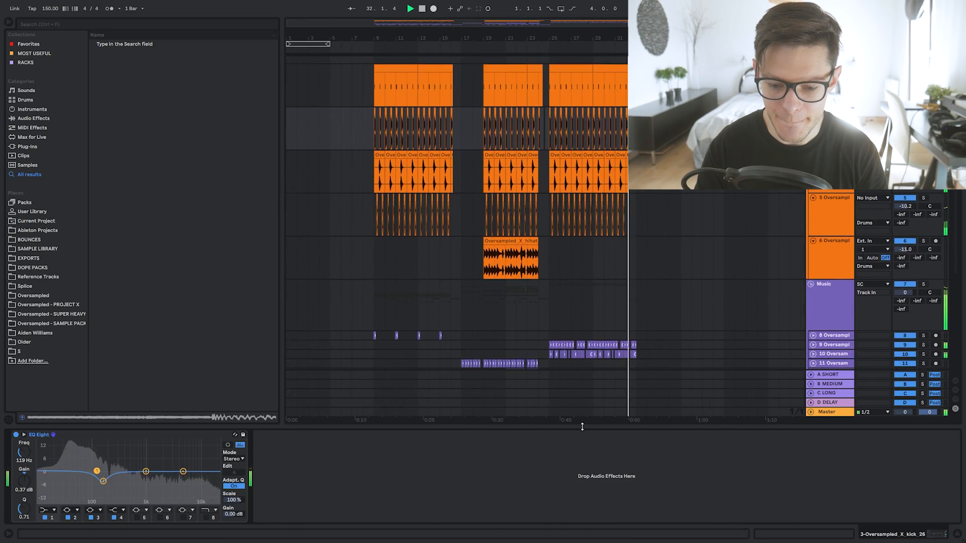
{"action": "left_click_drag", "start_coordinate": [582, 427], "coordinate": [582, 523]}
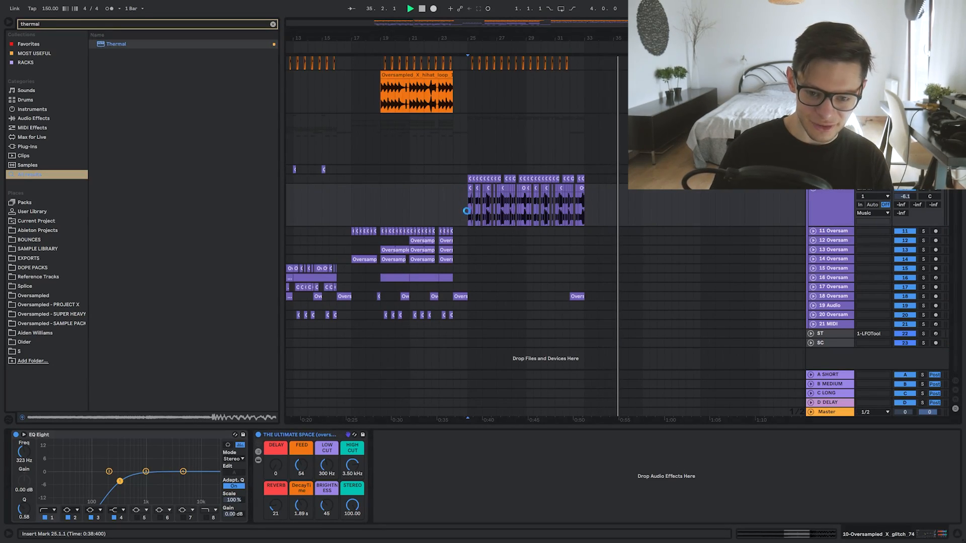
Step: Add Thermal to the glitch_74 track, load its Angry Dobermann bass preset, and play the track soloed
{"action": "left_click_drag", "start_coordinate": [467, 211], "coordinate": [467, 210]}
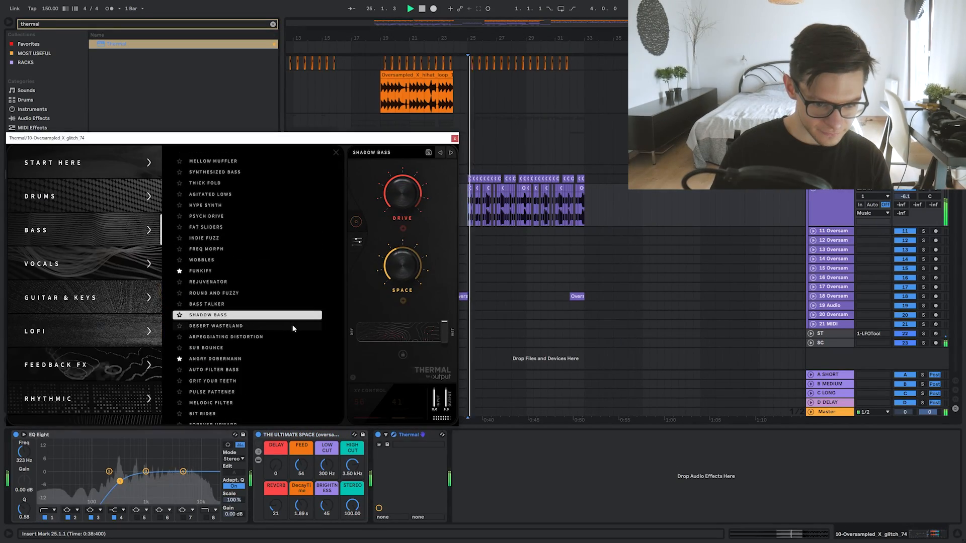
{"action": "left_click", "coordinate": [237, 353]}
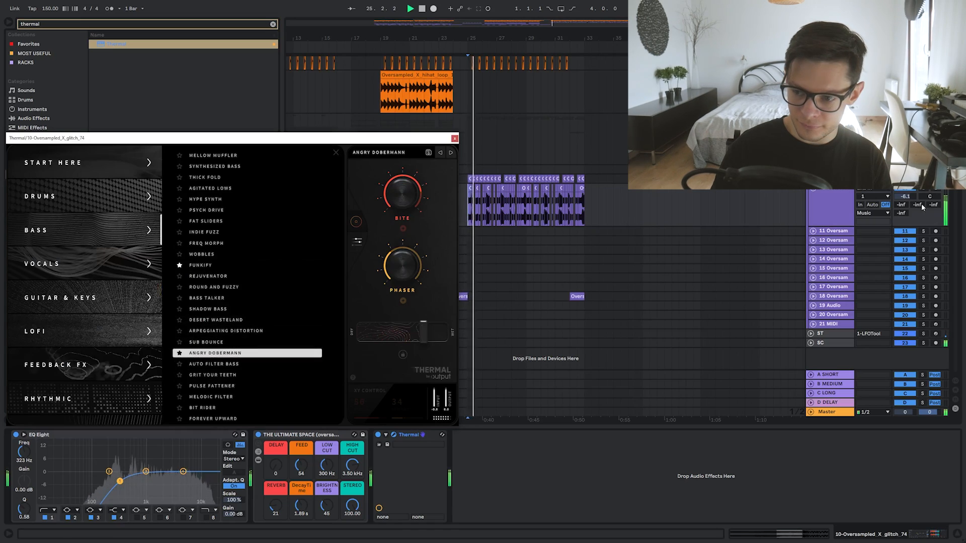
{"action": "left_click", "coordinate": [927, 189]}
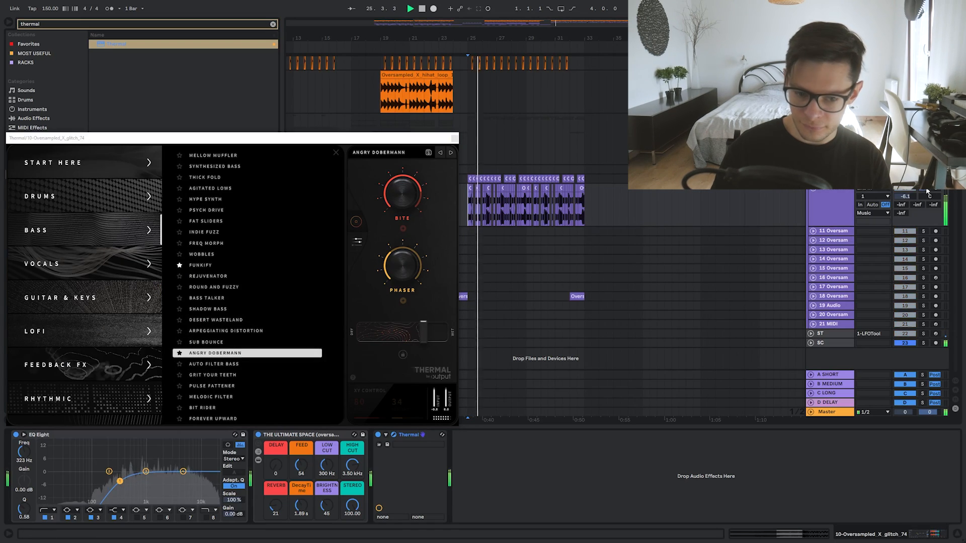
{"action": "left_click", "coordinate": [927, 190]}
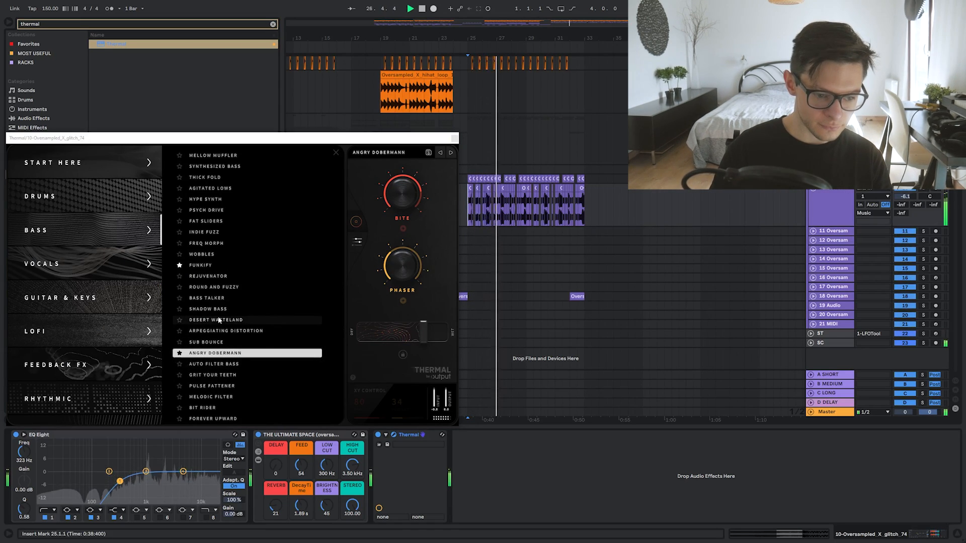
{"action": "scroll", "coordinate": [62, 389], "scroll_direction": "down", "scroll_amount": 3}
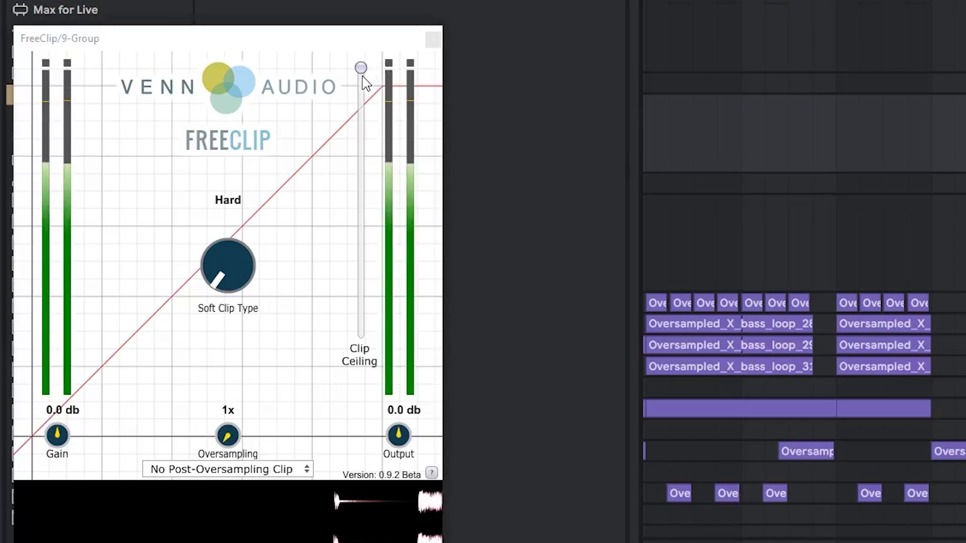
Step: Lower FreeClip's clip ceiling on the glitch group, close the plug-in window, and clear the browser search
{"action": "left_click_drag", "start_coordinate": [363, 77], "coordinate": [359, 152]}
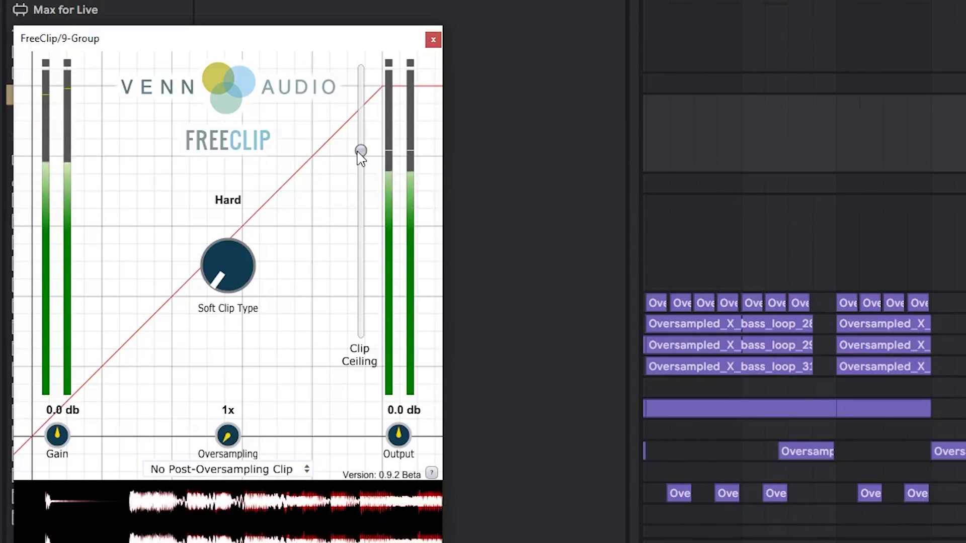
{"action": "left_click_drag", "start_coordinate": [363, 152], "coordinate": [361, 145]}
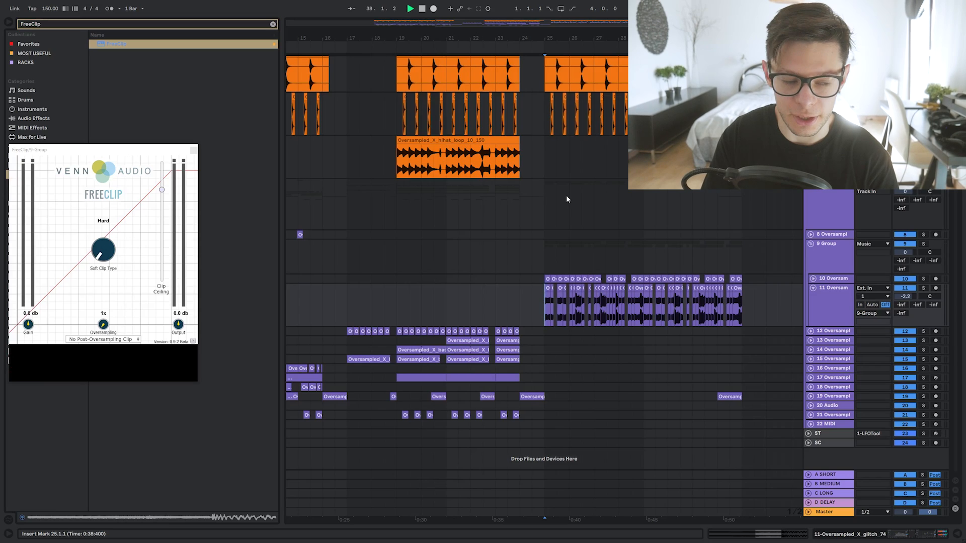
{"action": "left_click", "coordinate": [195, 151]}
{"action": "left_click", "coordinate": [273, 24]}
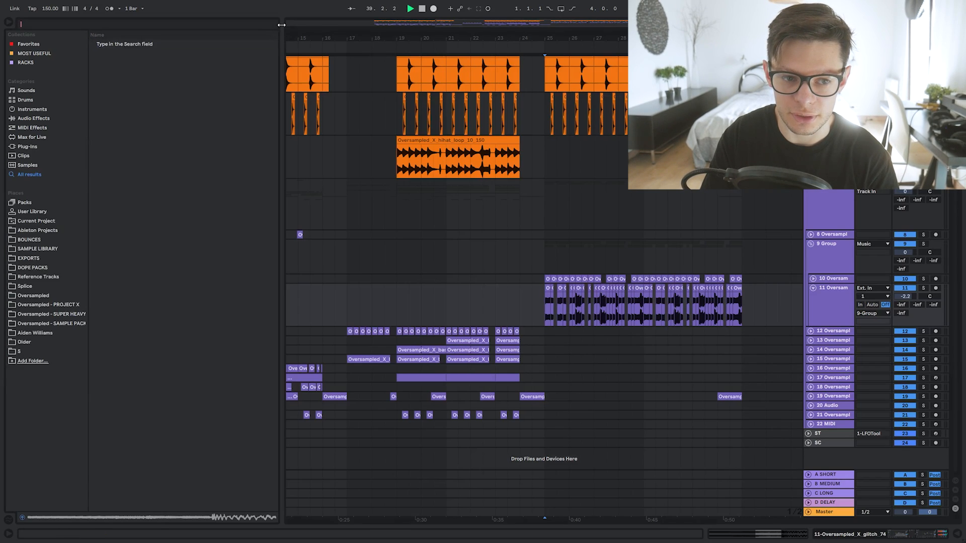